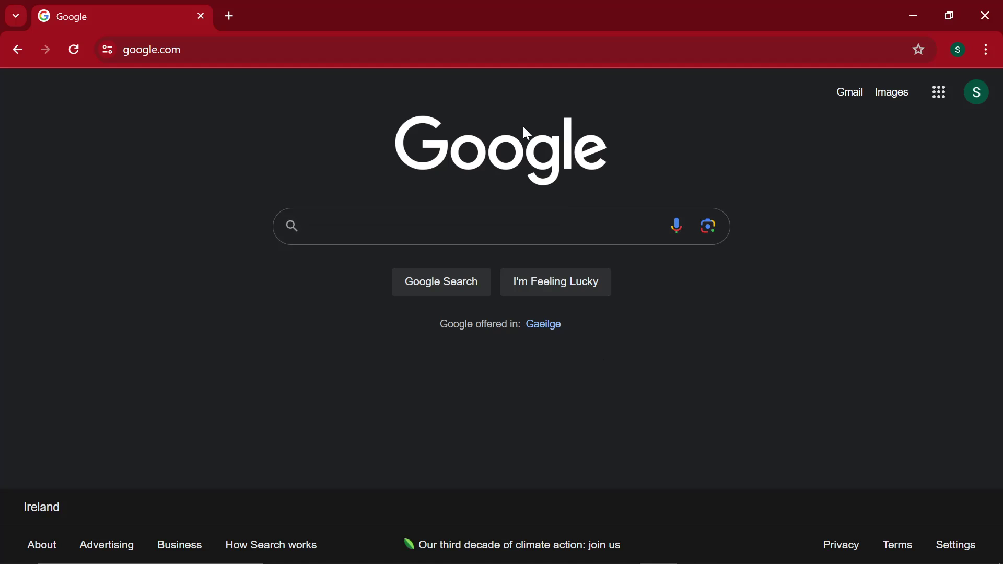
Load ads.google.com in the browser
drag(396, 142, 634, 183)
click(634, 183)
key(ctrl+l)
text(ad)
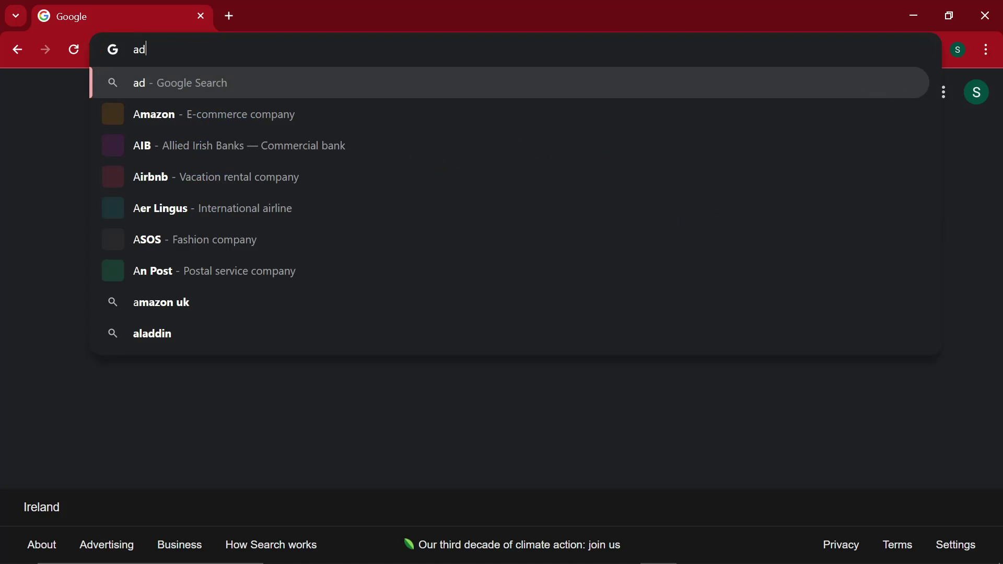
text(s.go)
key(BackSpace)
key(BackSpace)
text(google.com)
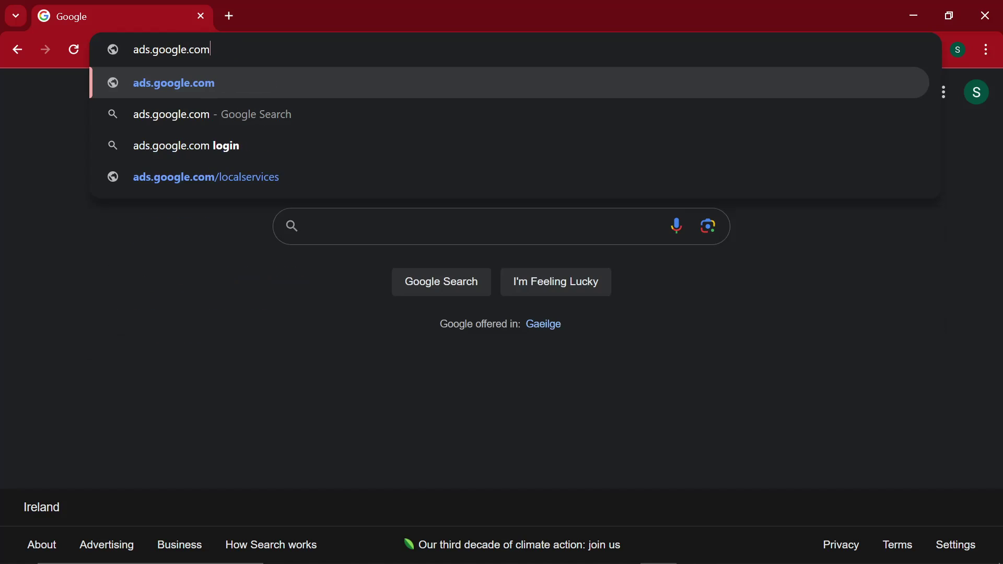
key(Escape)
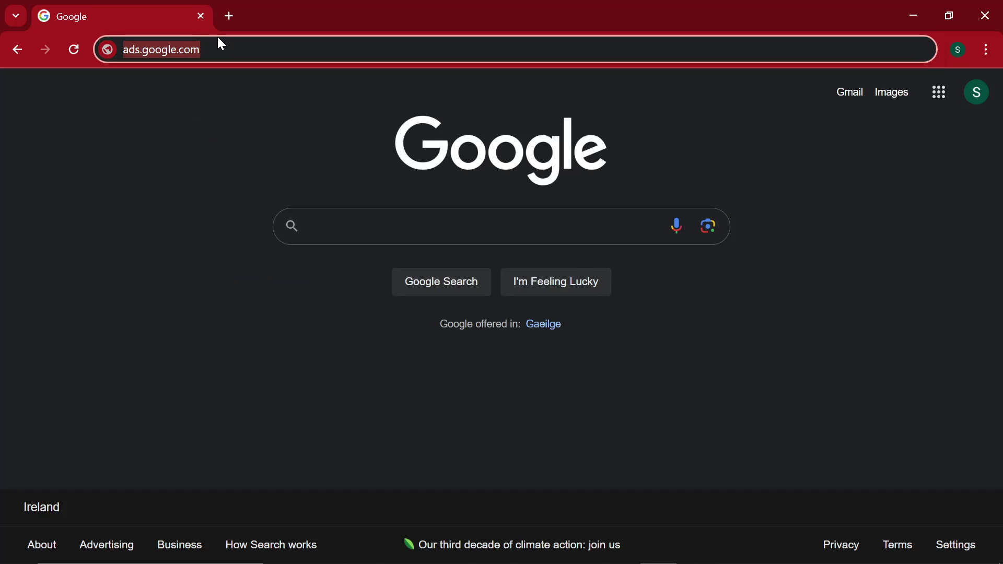
key(Return)
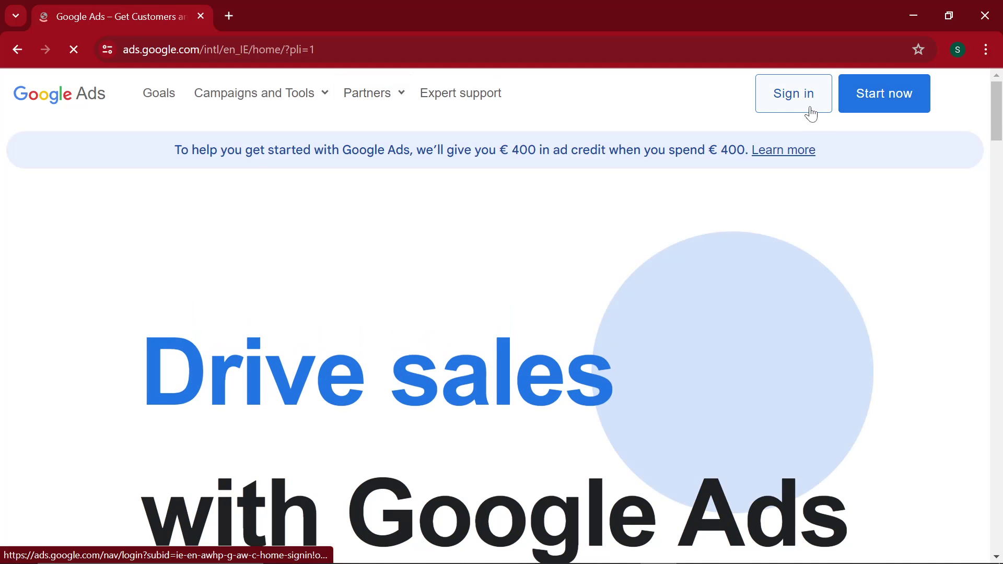
Sign in to Google Ads, reaching the message that no accounts exist yet
click(809, 112)
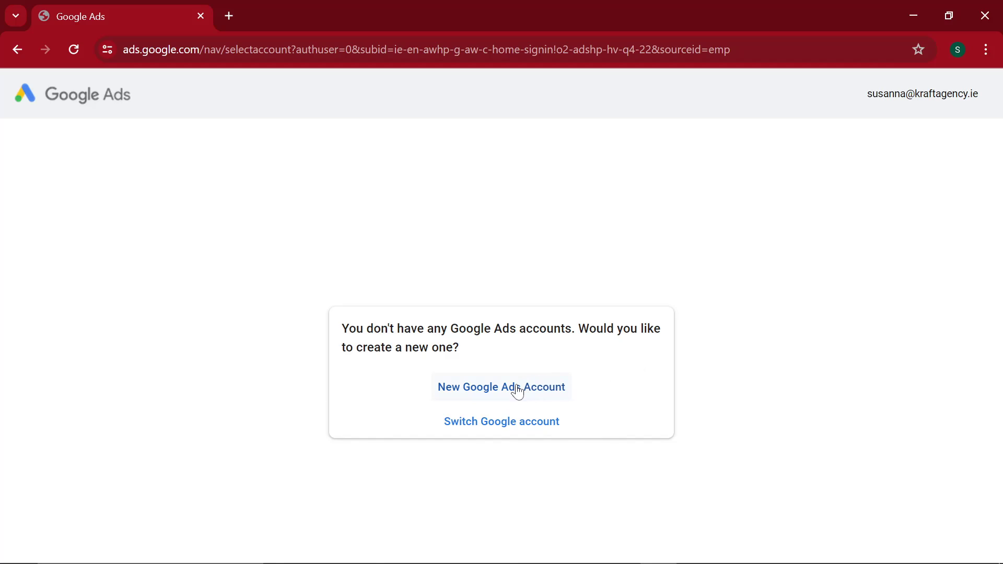
drag(397, 328, 560, 328)
click(543, 358)
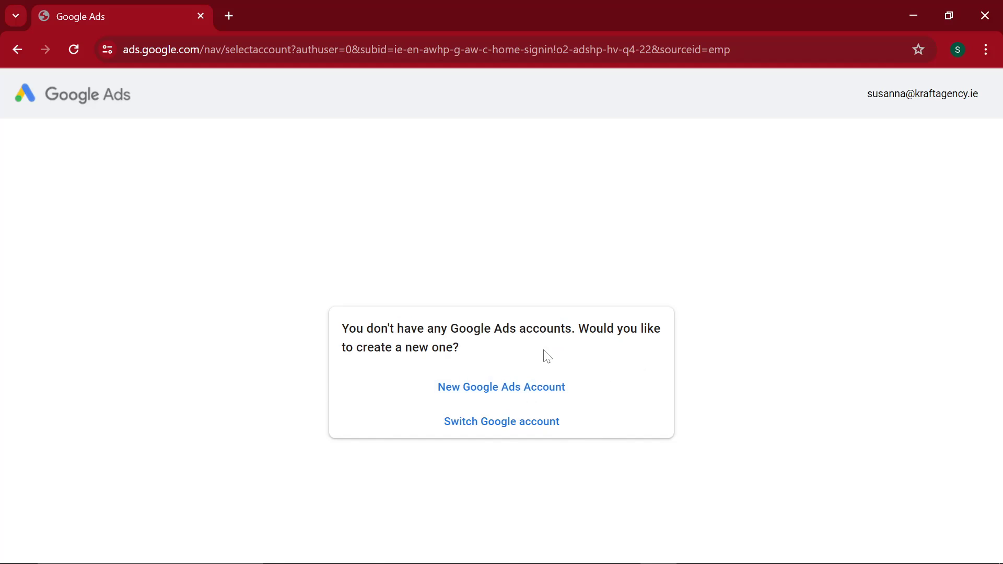
Create a new account skipping campaign creation, keep Ireland/euro settings, and open its Overview
click(522, 387)
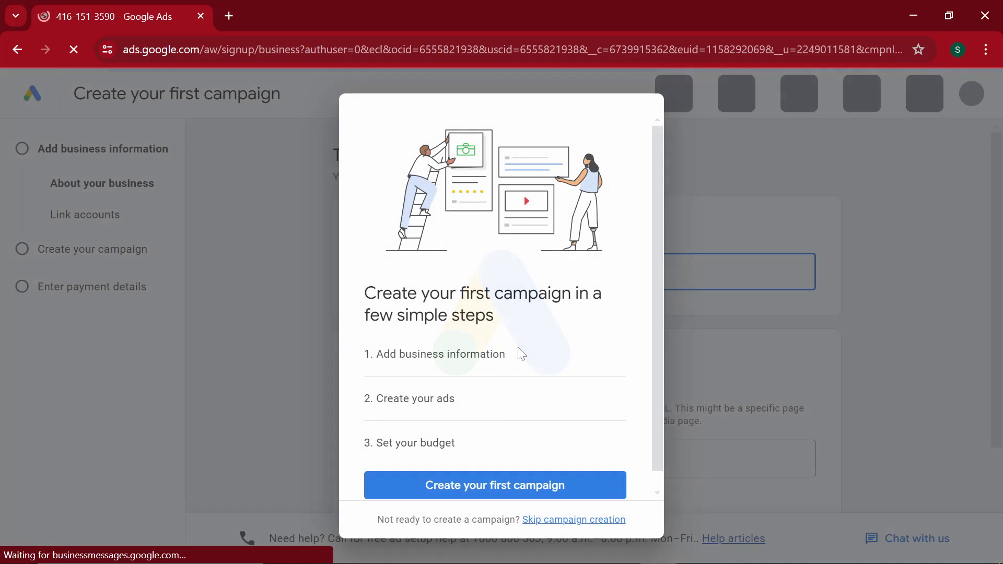
scroll(501, 406, down, 1)
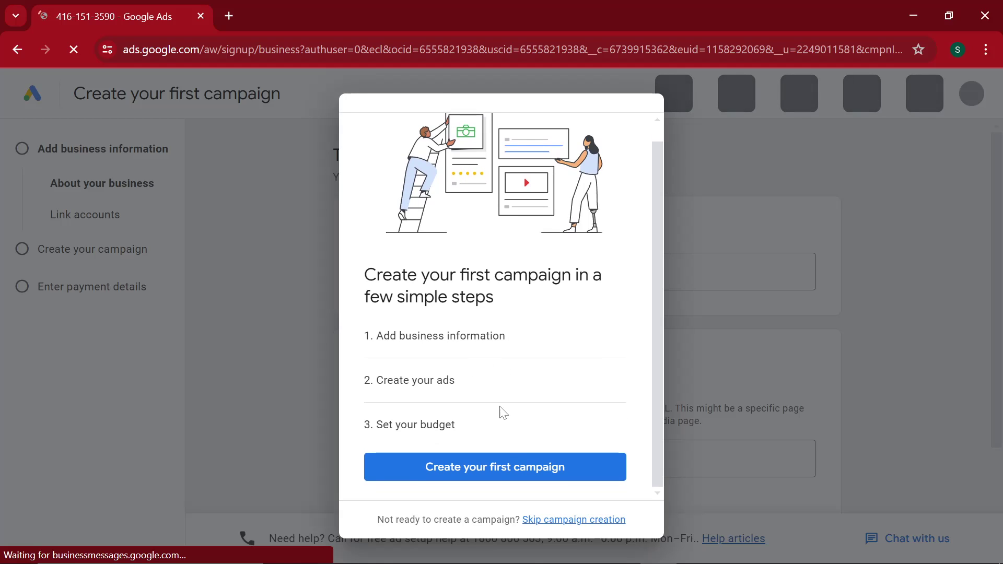
click(580, 520)
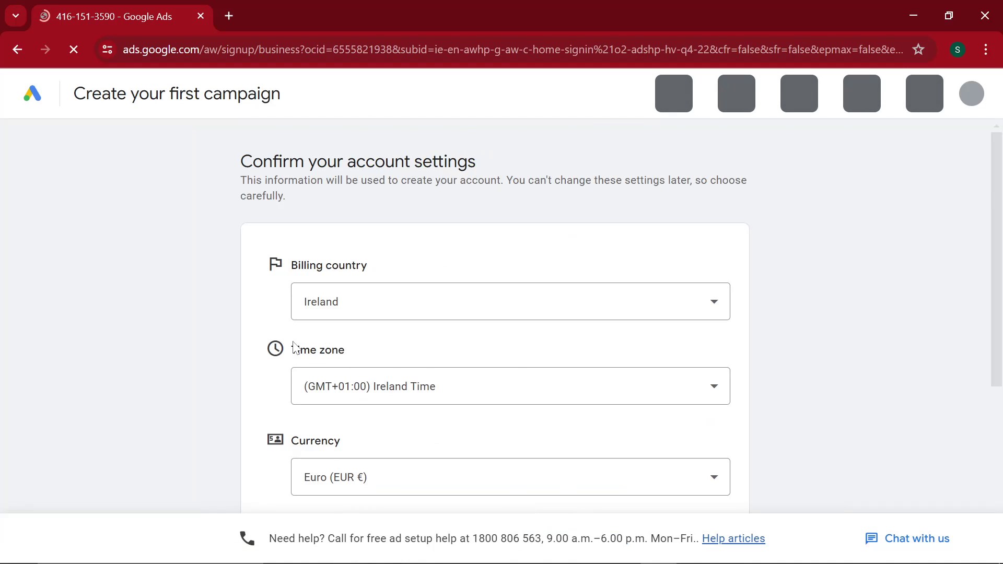
scroll(302, 346, down, 5)
click(714, 466)
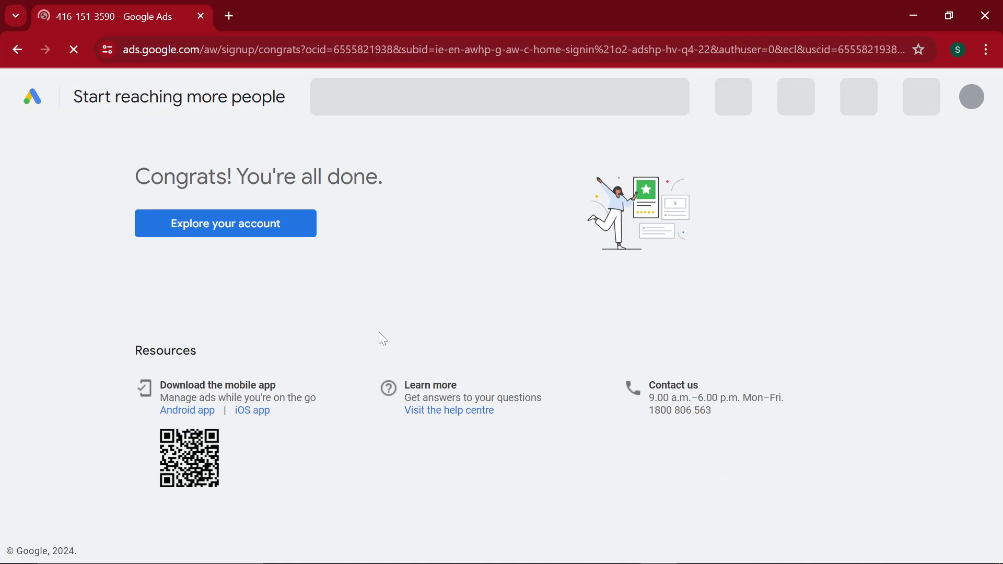
click(209, 235)
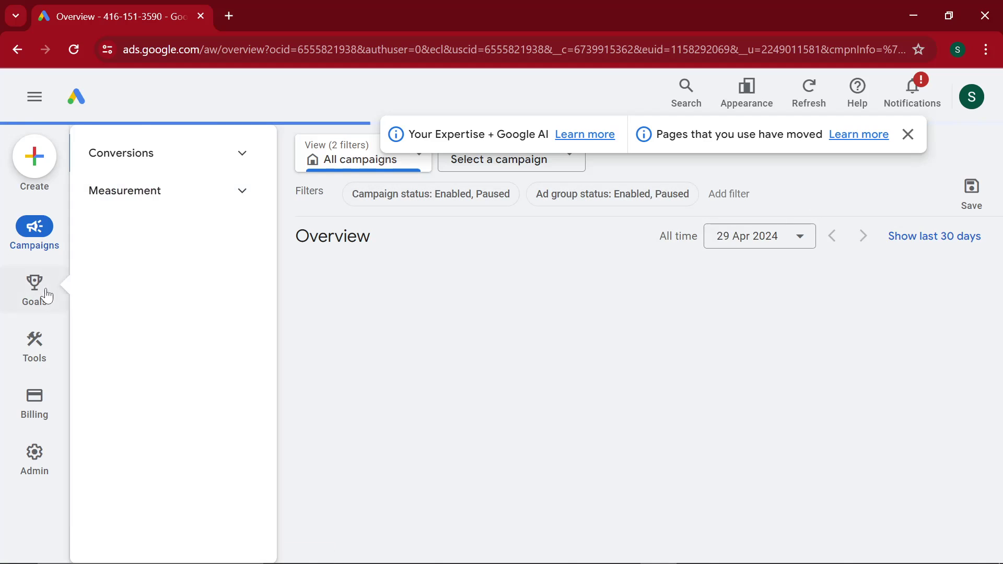
Open Keyword Planner from Tools > Planning
mouse_move(38, 346)
click(161, 153)
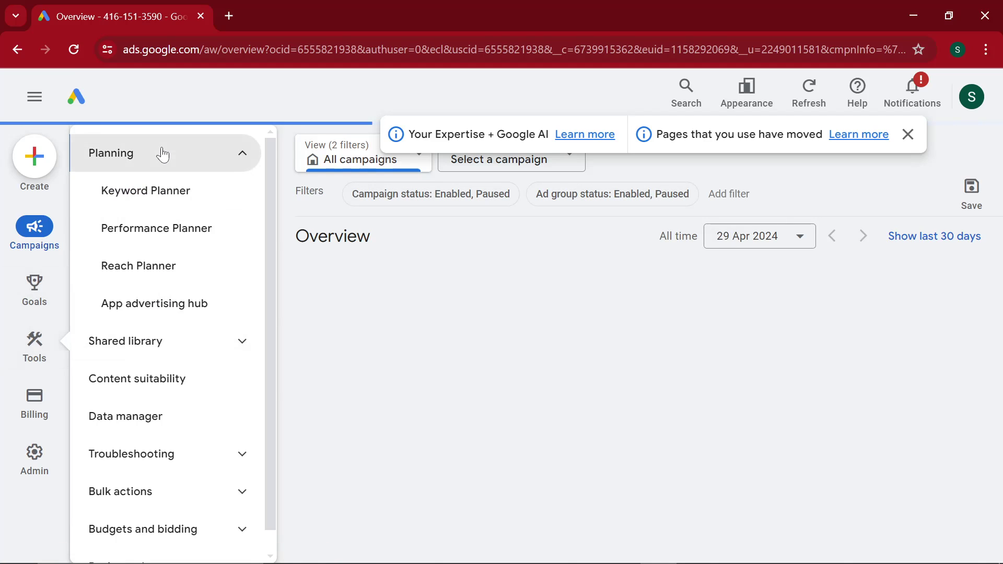
click(163, 189)
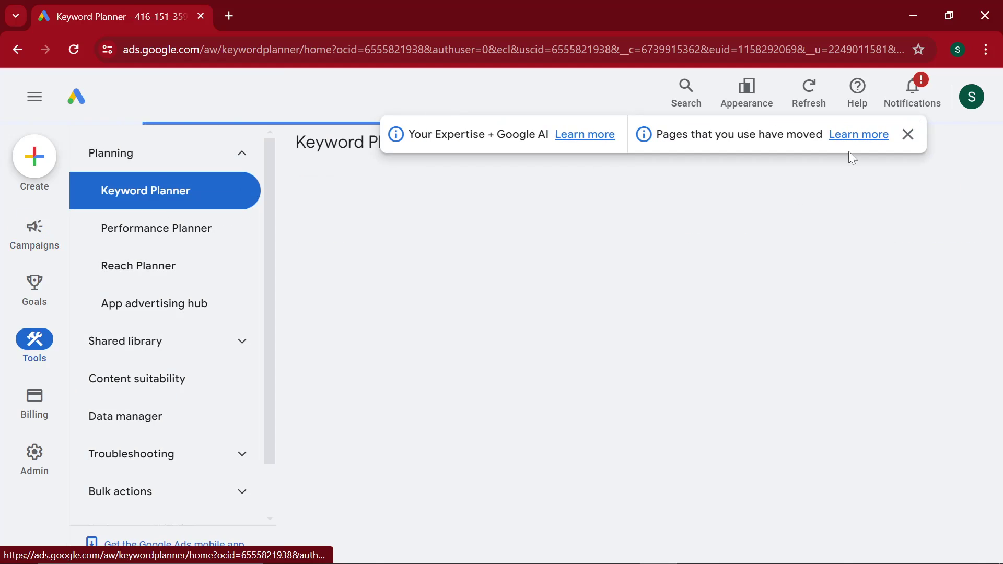
Dismiss the info banner and the Keyword Planner updates notice after reading its notes
click(908, 134)
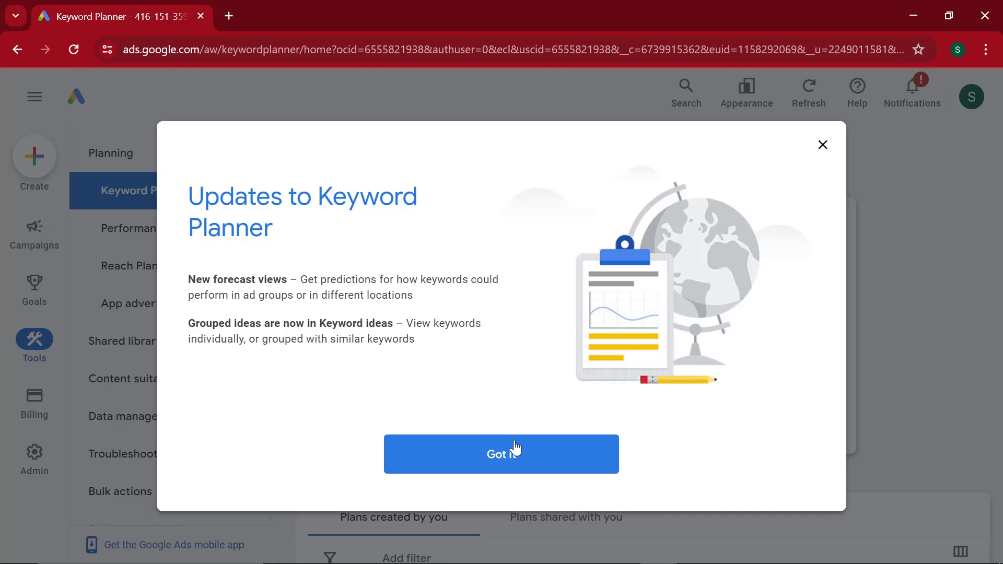
drag(262, 280, 425, 308)
click(430, 309)
drag(453, 353, 189, 319)
click(544, 463)
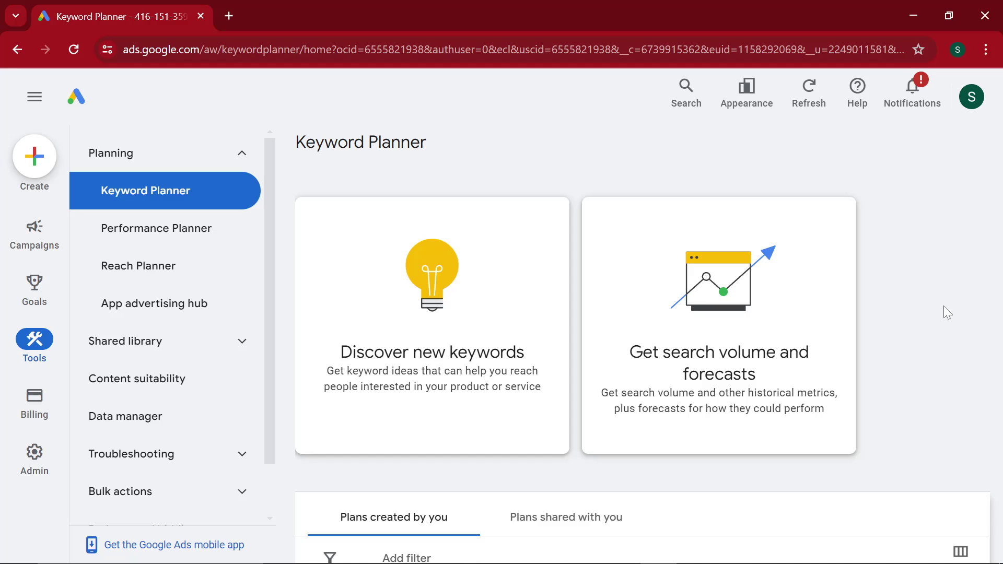
scroll(478, 227, down, 1)
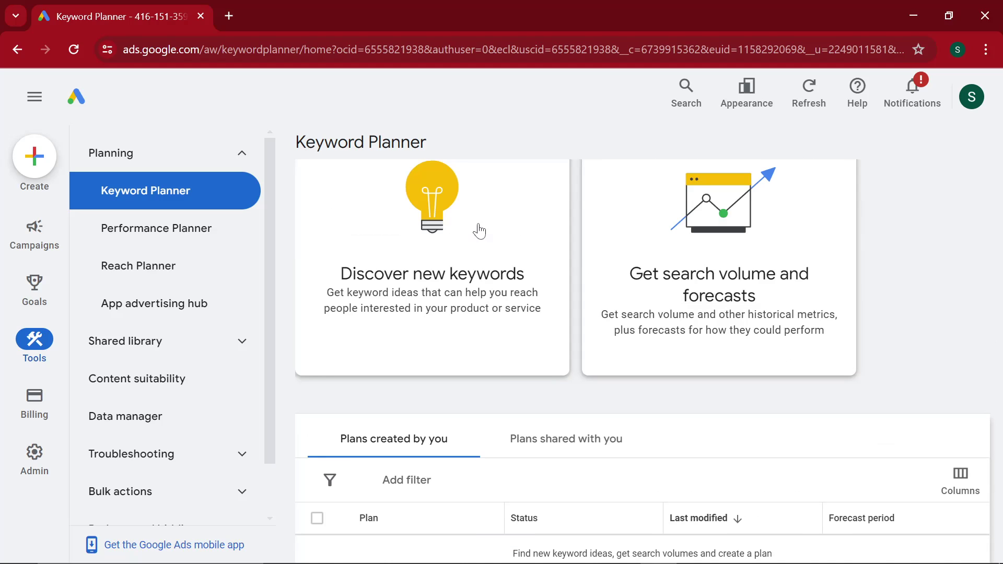
scroll(520, 291, up, 1)
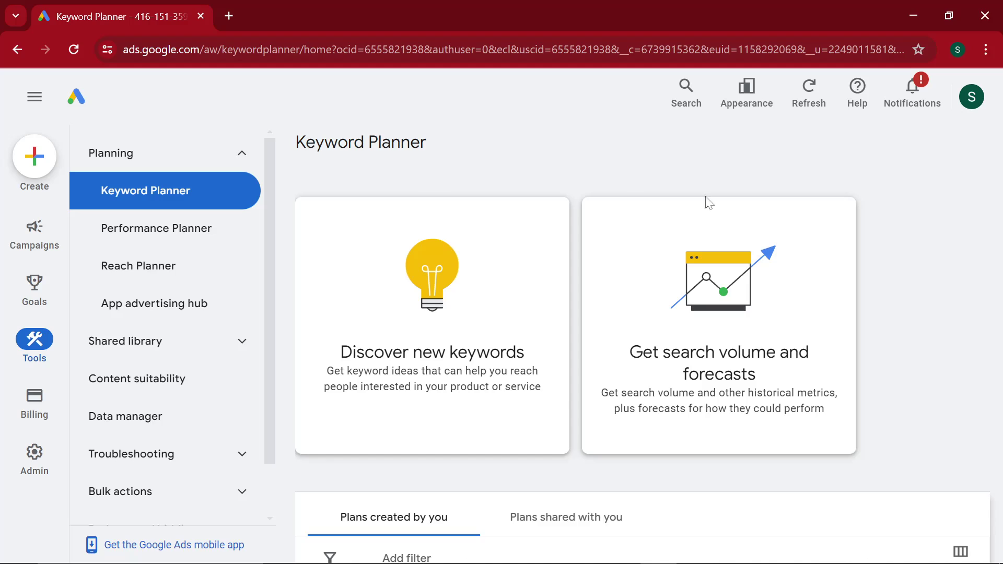
Open Discover new keywords, preview Start with a website, then return to Start with keywords
click(469, 313)
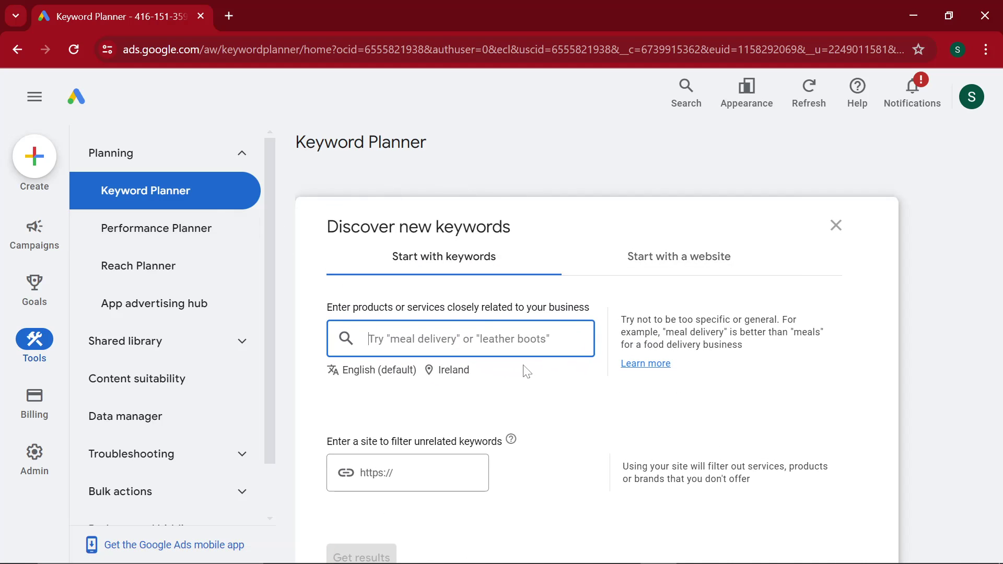
click(680, 279)
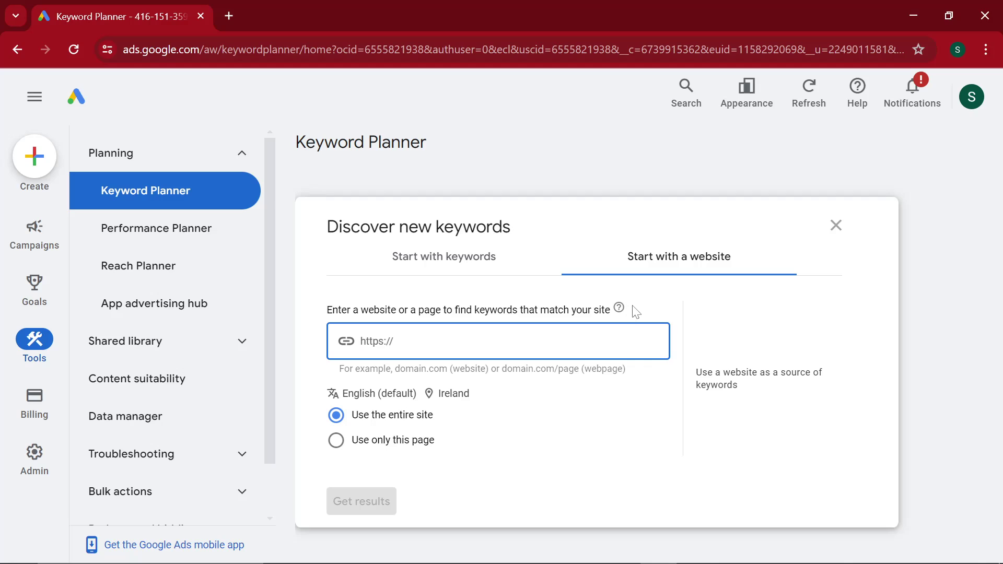
drag(633, 311, 286, 300)
click(385, 309)
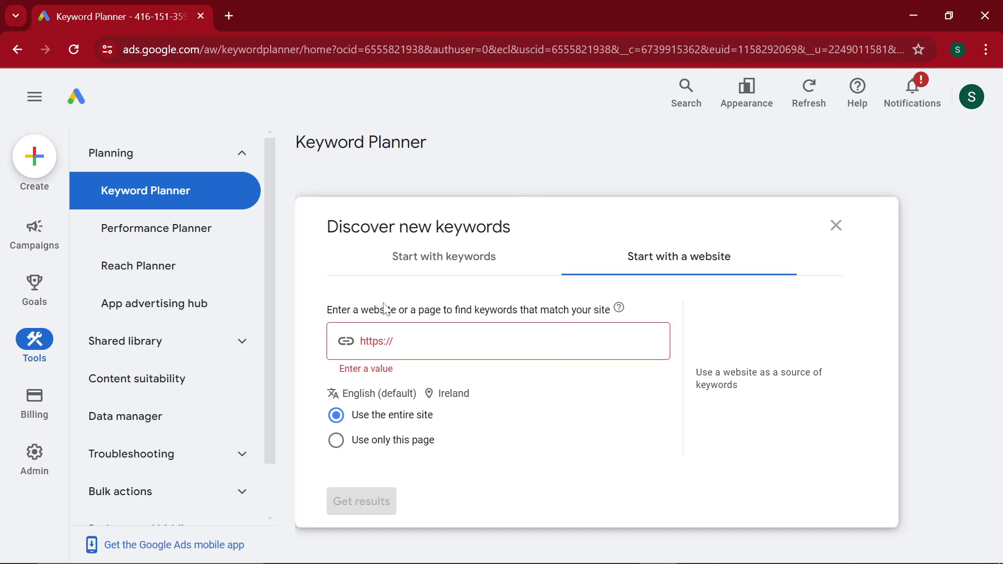
click(481, 273)
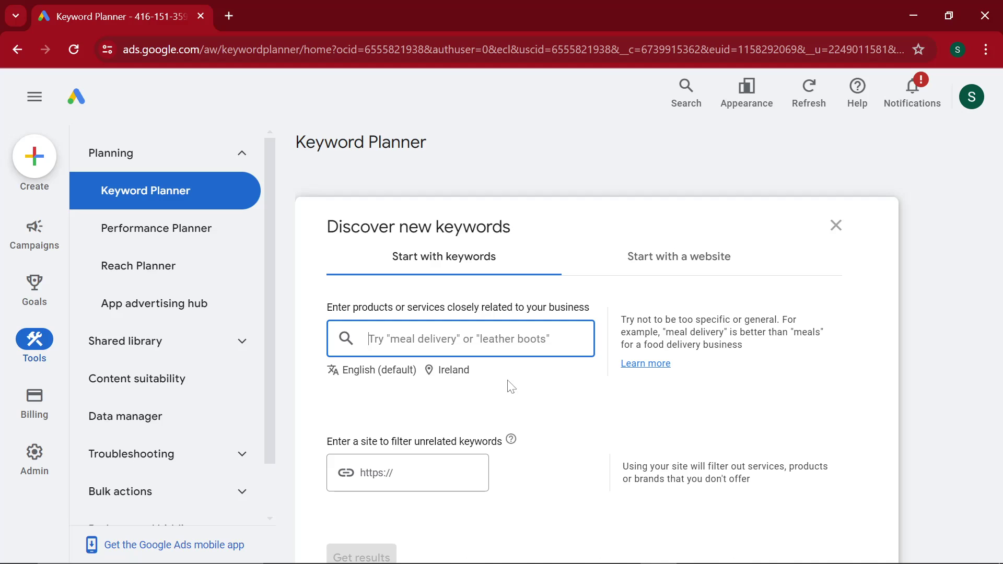
Load keywordtool.io in a new browser tab
click(237, 17)
text(keyword)
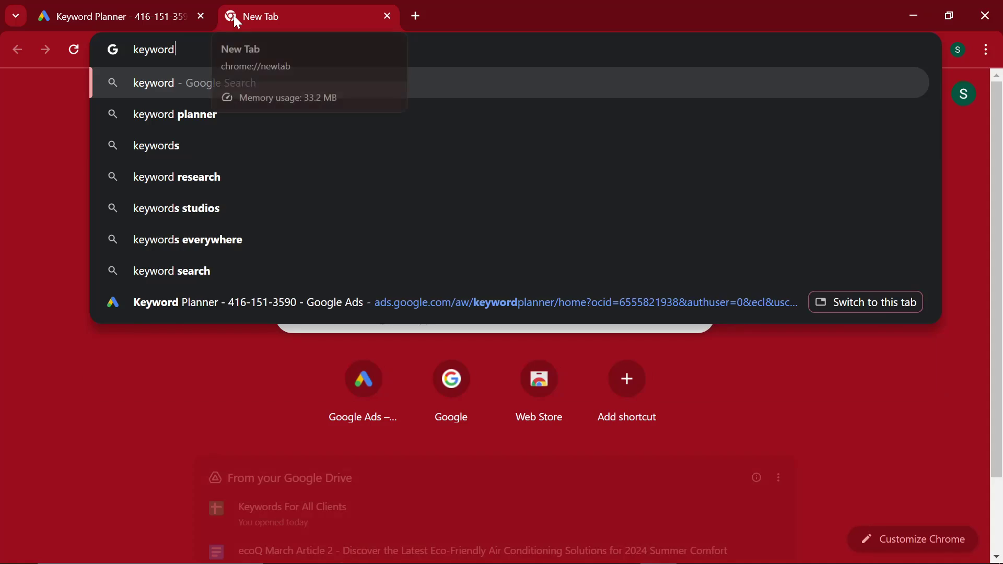
text(tool.io)
key(Return)
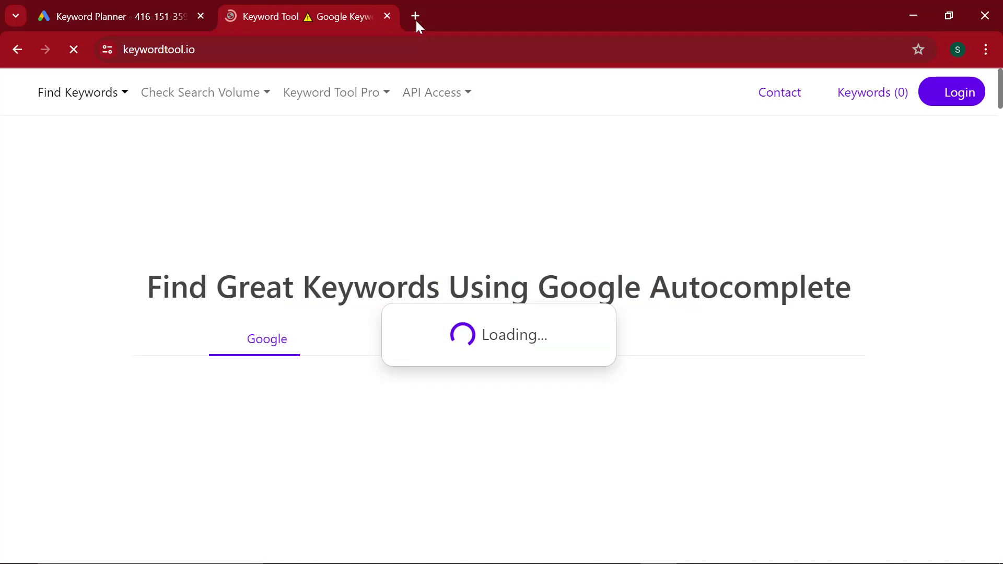
Find Ahrefs' free keyword generator via Google and enter the seed phrase 'best scopes for'
click(416, 18)
text(ahrefs keywo)
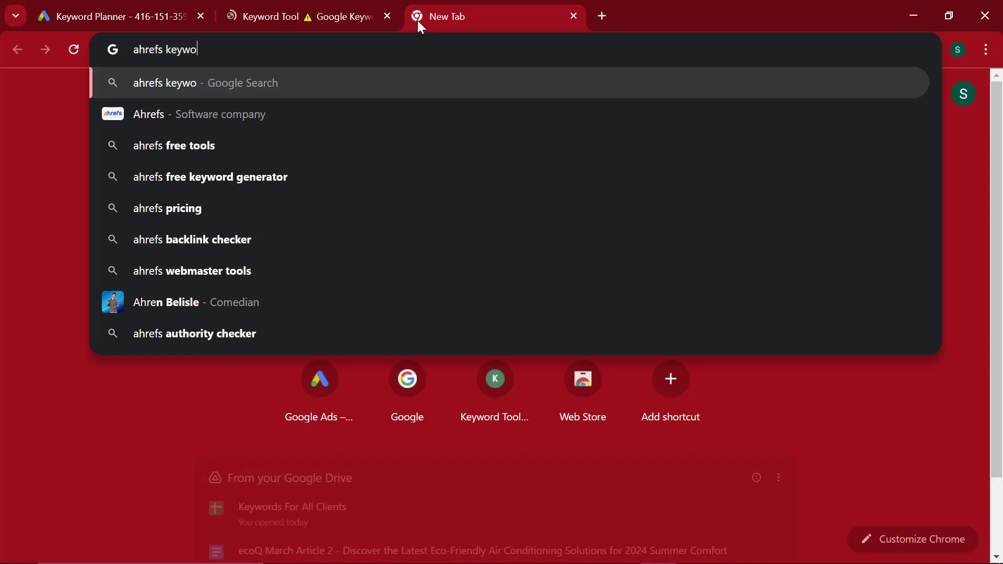
text(rd generator)
key(Return)
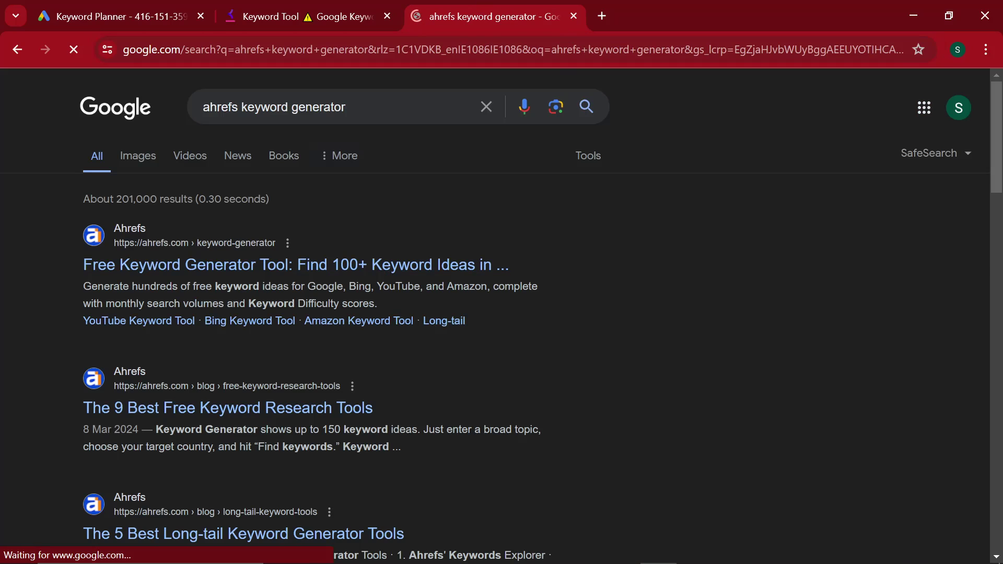
click(261, 265)
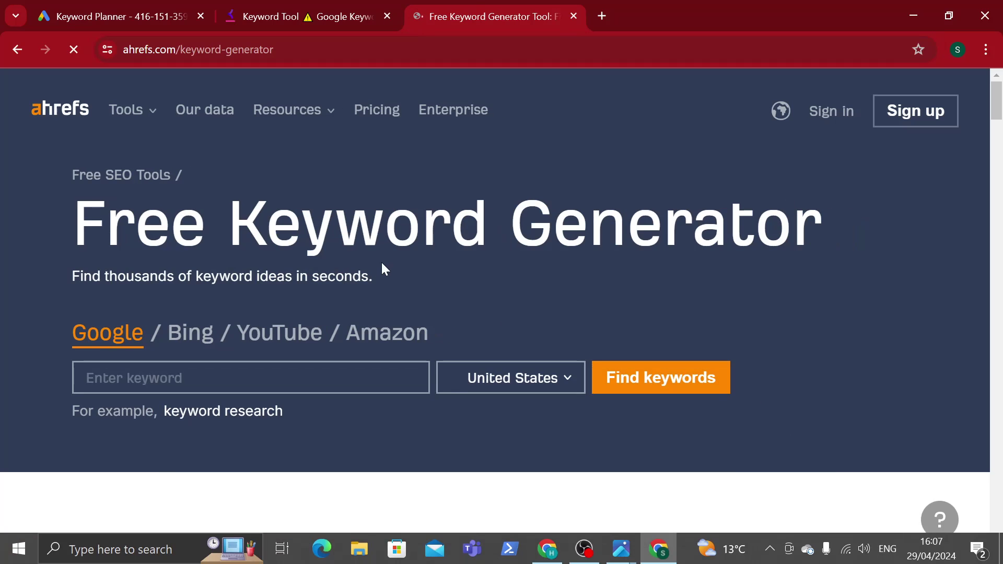
drag(478, 15, 313, 8)
drag(551, 6, 449, 5)
click(340, 20)
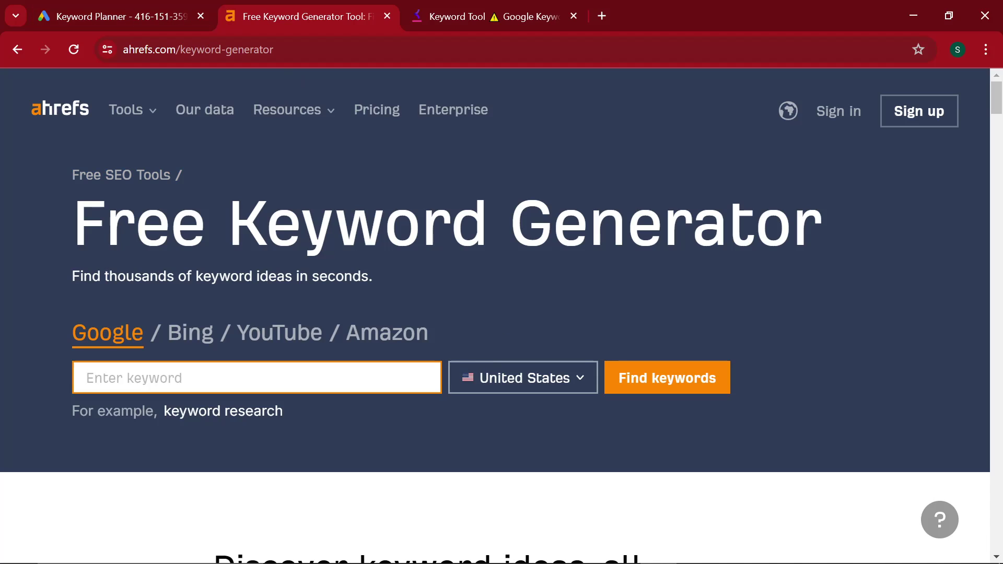
text(best scopes for)
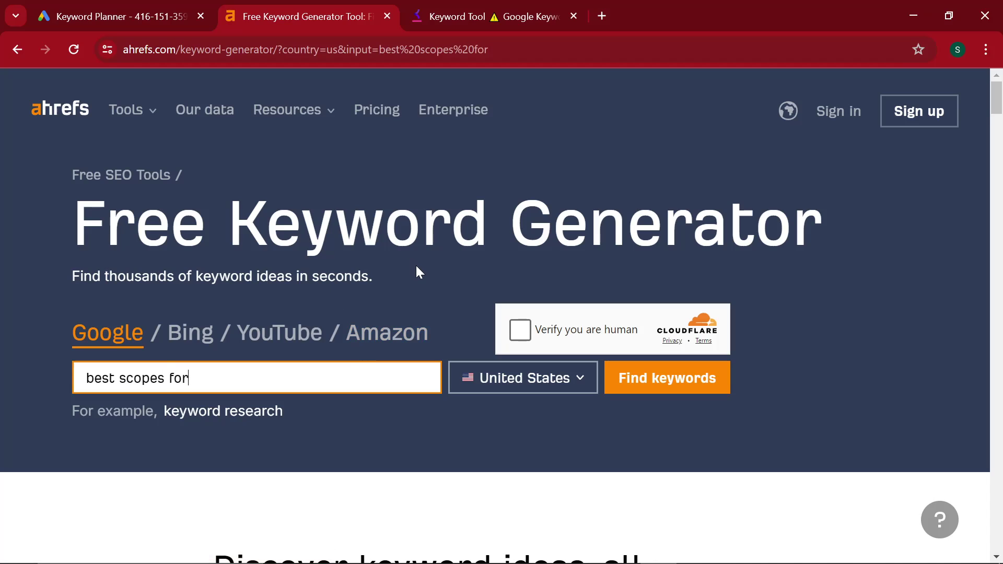
Pass the verification check and review the top 'best scopes for' keyword ideas
click(520, 330)
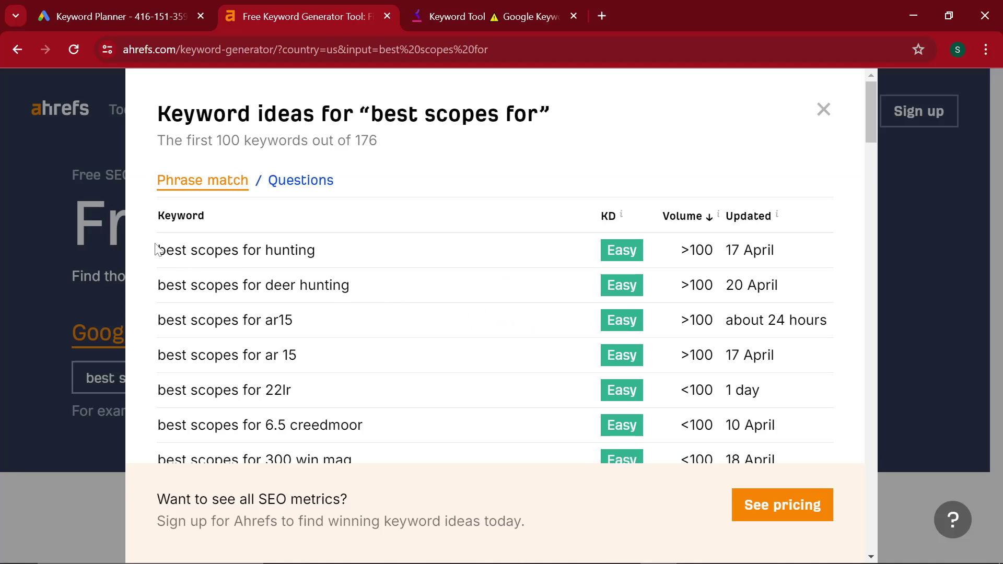
drag(152, 260, 339, 310)
click(404, 332)
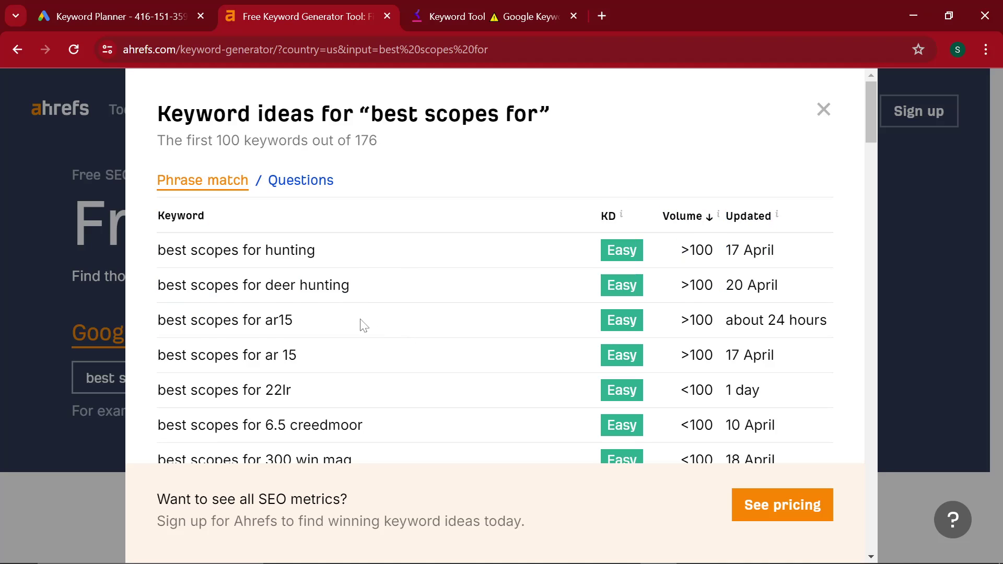
drag(159, 253, 342, 284)
click(345, 282)
drag(157, 250, 262, 251)
click(262, 251)
drag(332, 255, 157, 215)
click(162, 217)
drag(261, 251, 157, 214)
click(158, 248)
drag(157, 251, 261, 251)
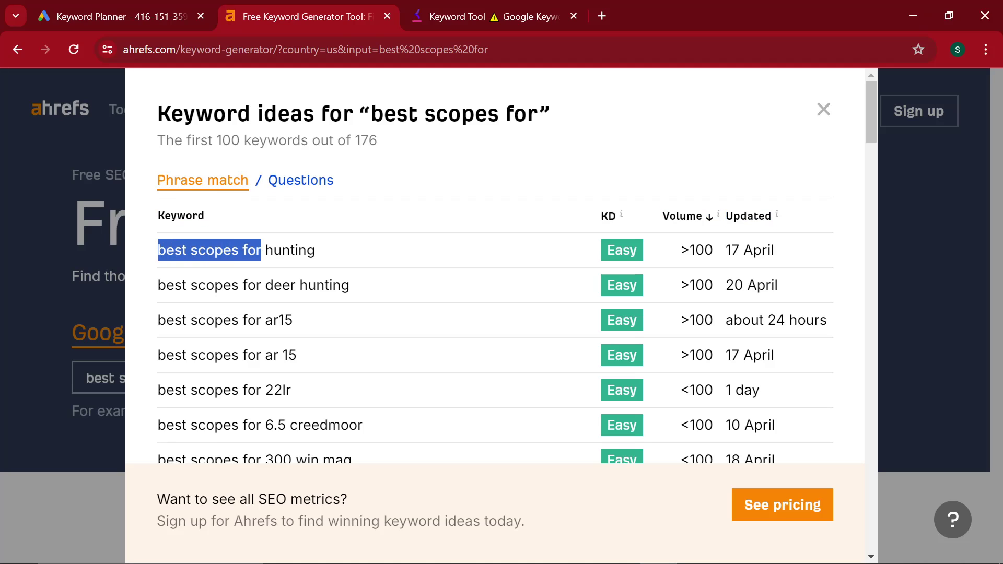
Scroll through the 176 ideas, including coyote hunting, and select the seed phrase
scroll(257, 347, down, 4)
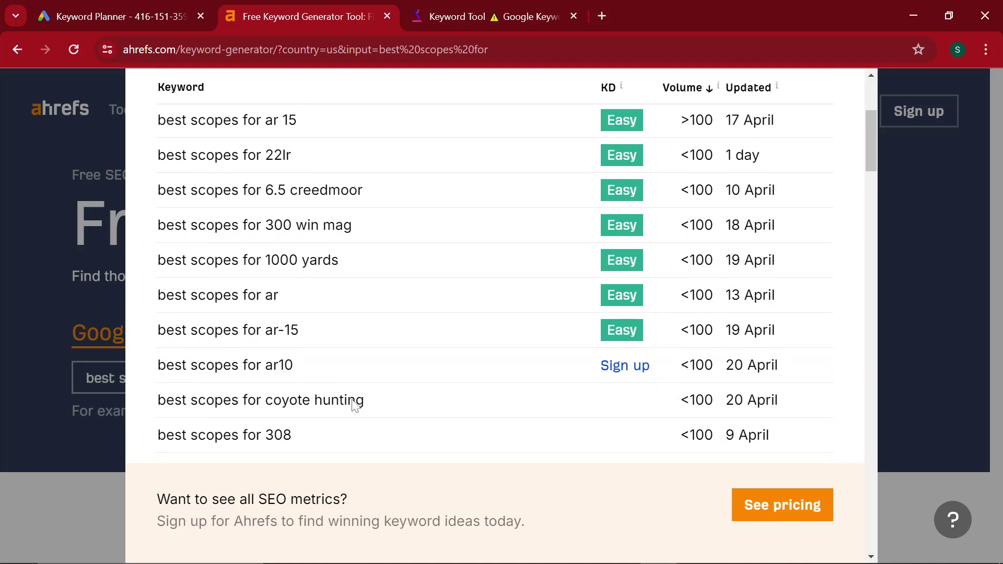
scroll(314, 397, down, 4)
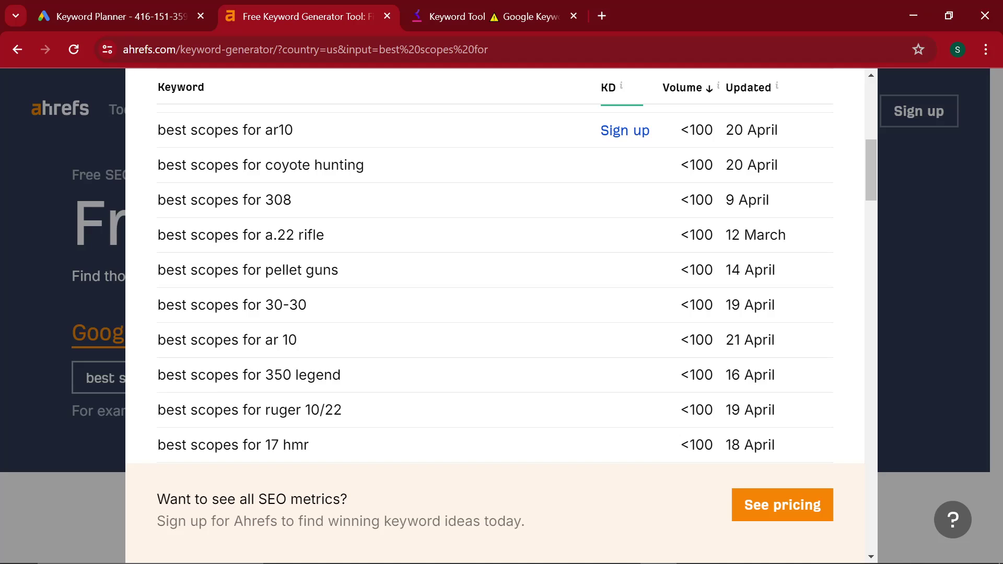
drag(259, 339, 158, 121)
click(157, 121)
scroll(157, 121, up, 1)
drag(261, 243, 157, 243)
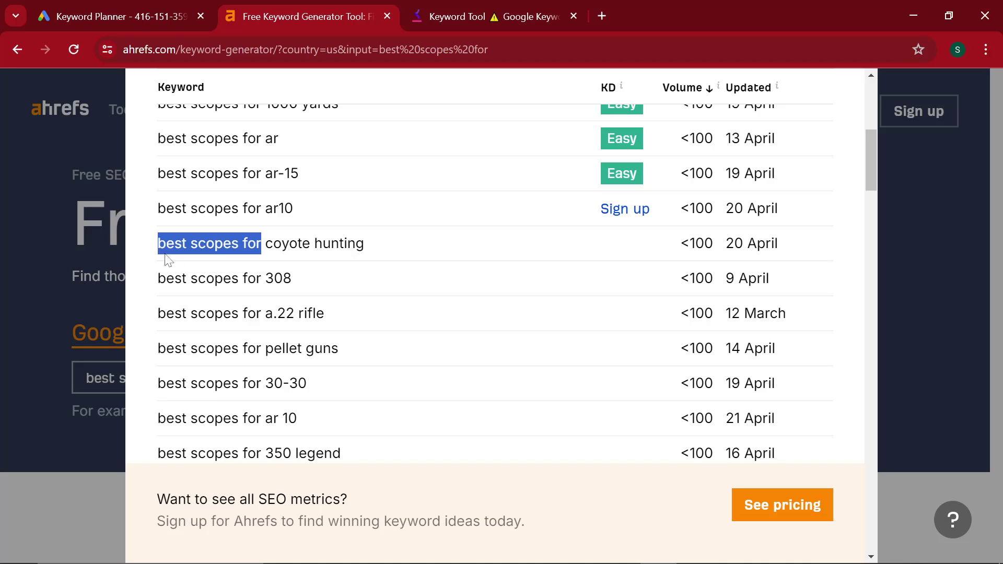
click(219, 264)
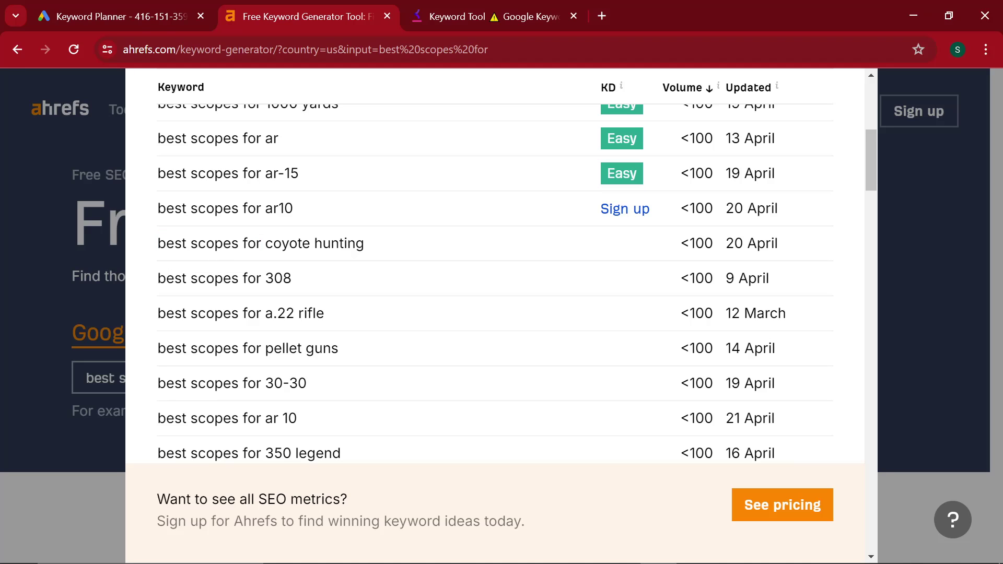
scroll(360, 302, up, 7)
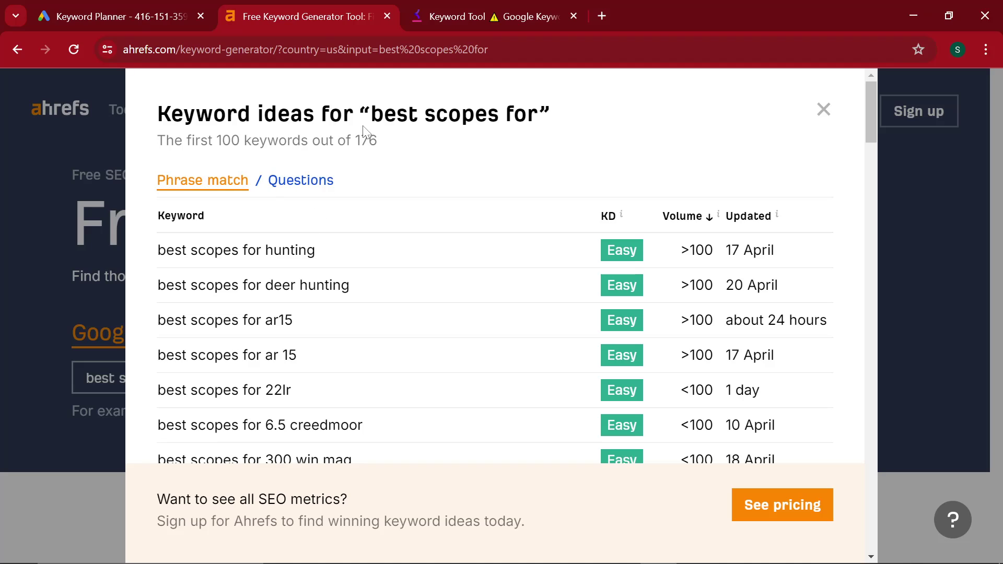
drag(371, 113, 545, 114)
In Keyword Planner, replace Ireland with United States as the targeted location
click(125, 16)
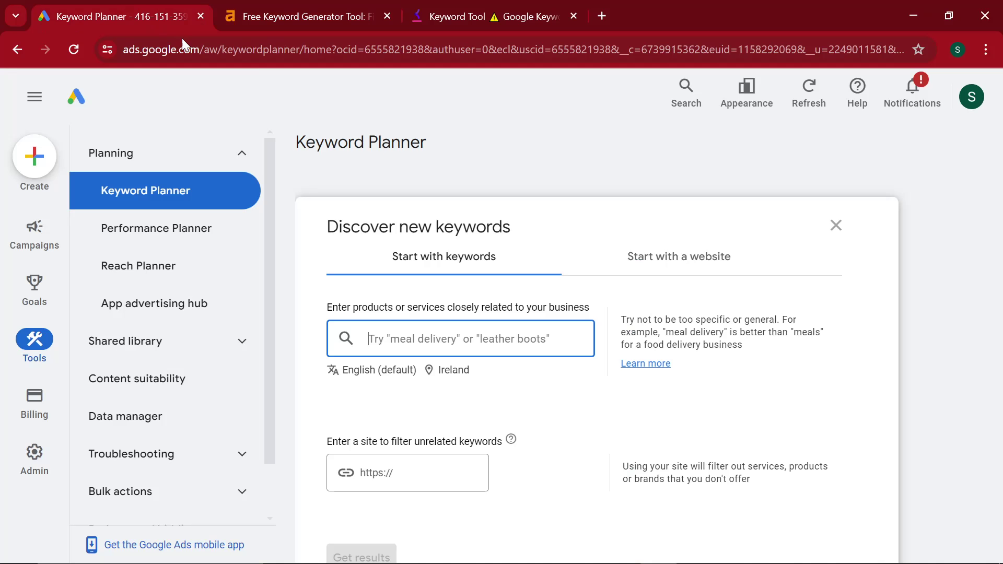
click(462, 366)
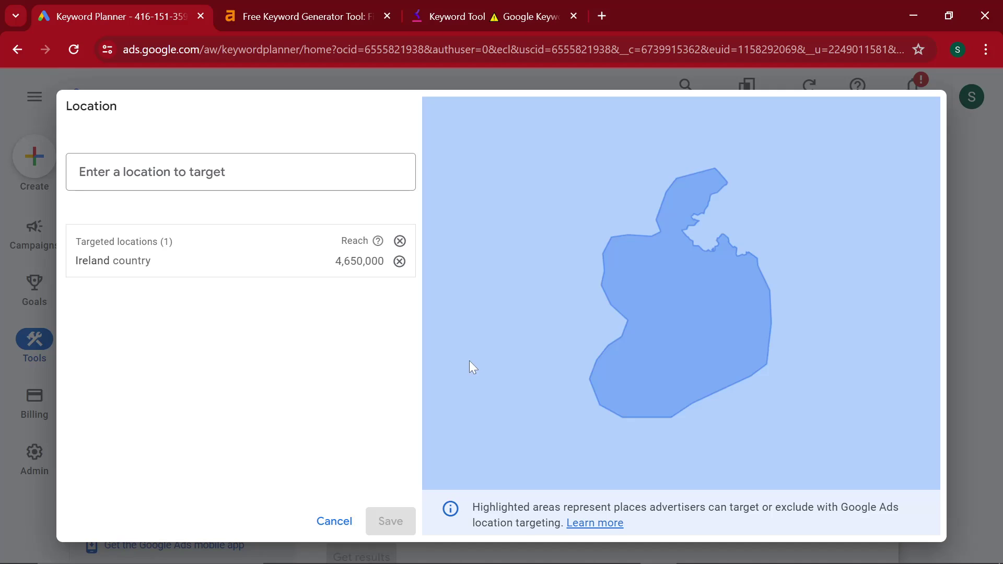
click(400, 261)
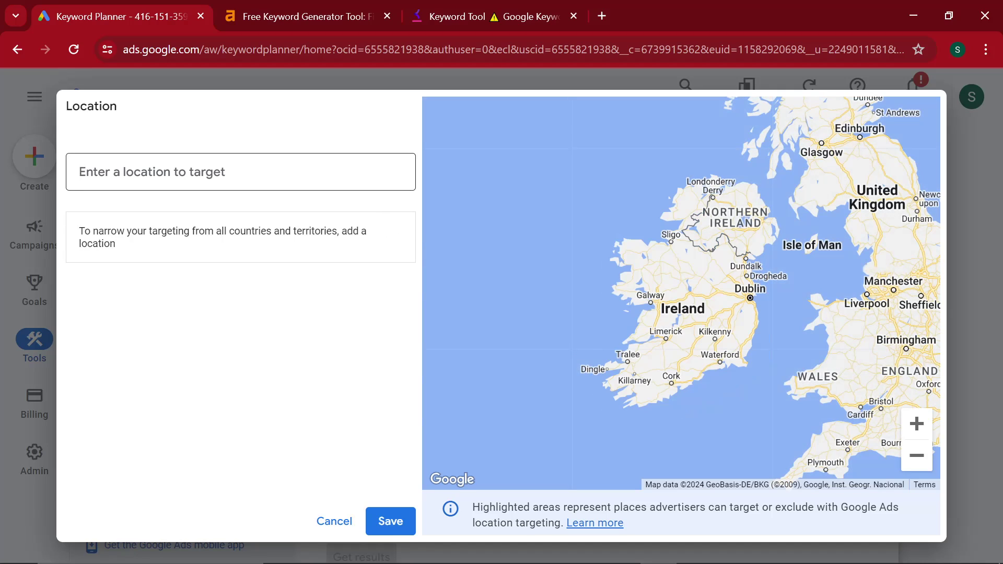
text(united states)
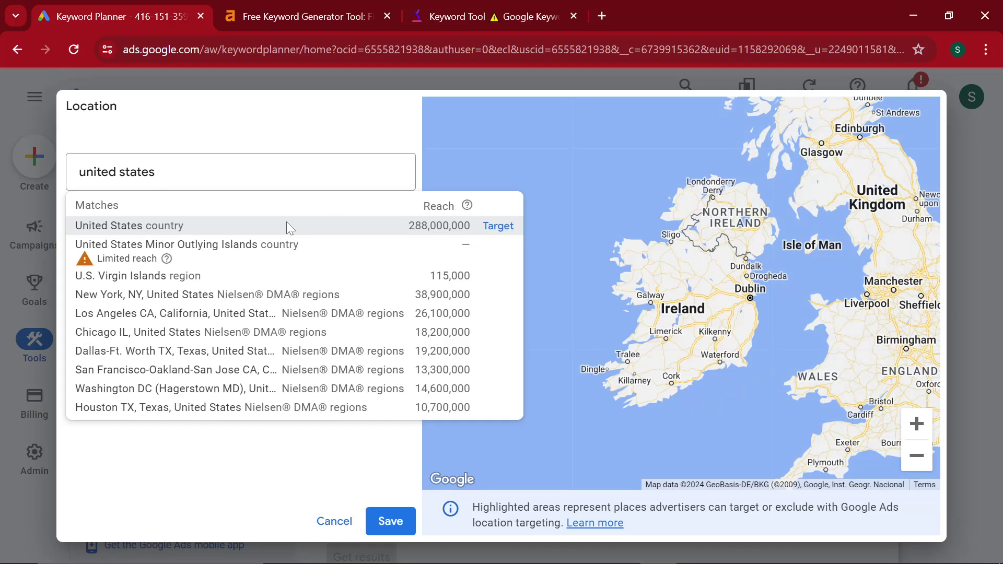
click(286, 221)
click(387, 521)
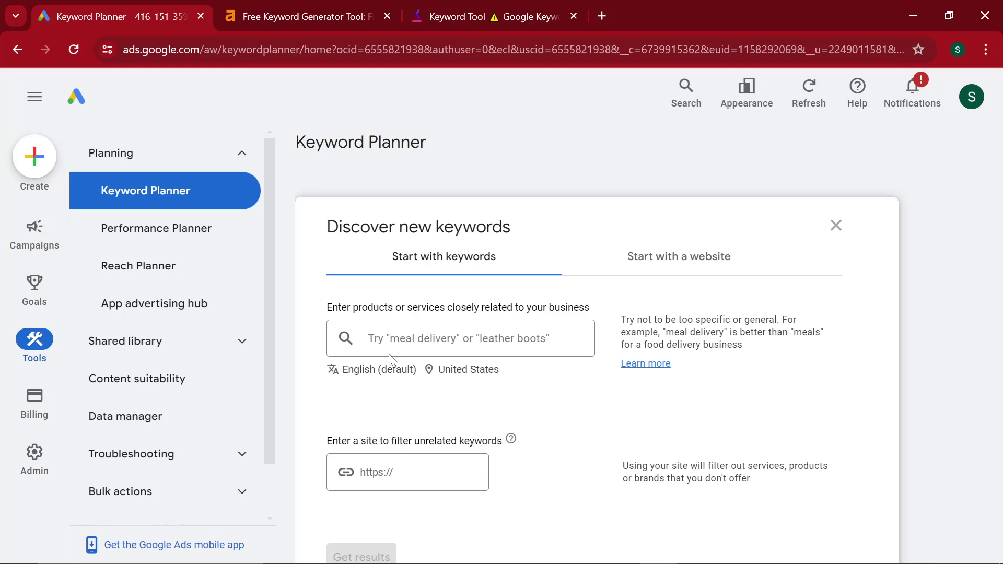
Submit 'best scopes for' as the seed keyword and zoom the page to 75%
click(459, 338)
text(best scopes for)
key(Return)
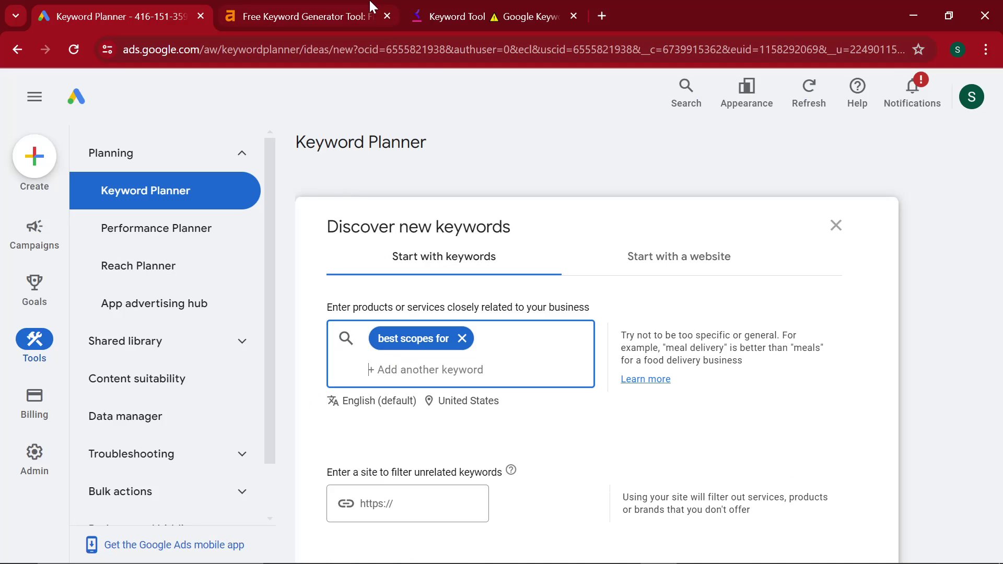
drag(476, 7, 296, 7)
click(123, 11)
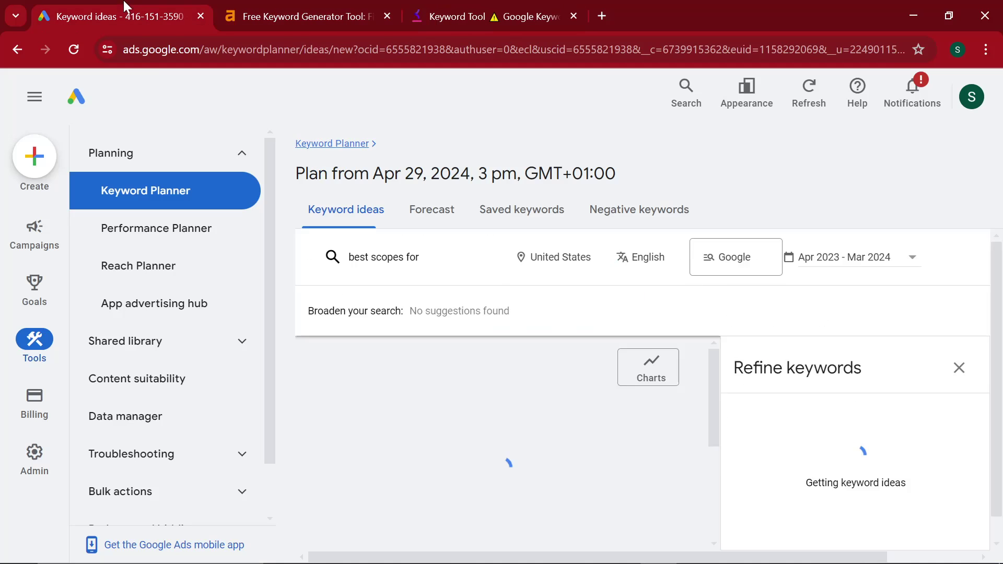
key(ctrl+minus)
key(ctrl+minus)
key(ctrl+minus)
Rerun 'best scopes for', getting one 'best scopes' idea with 100–1K searches
click(313, 247)
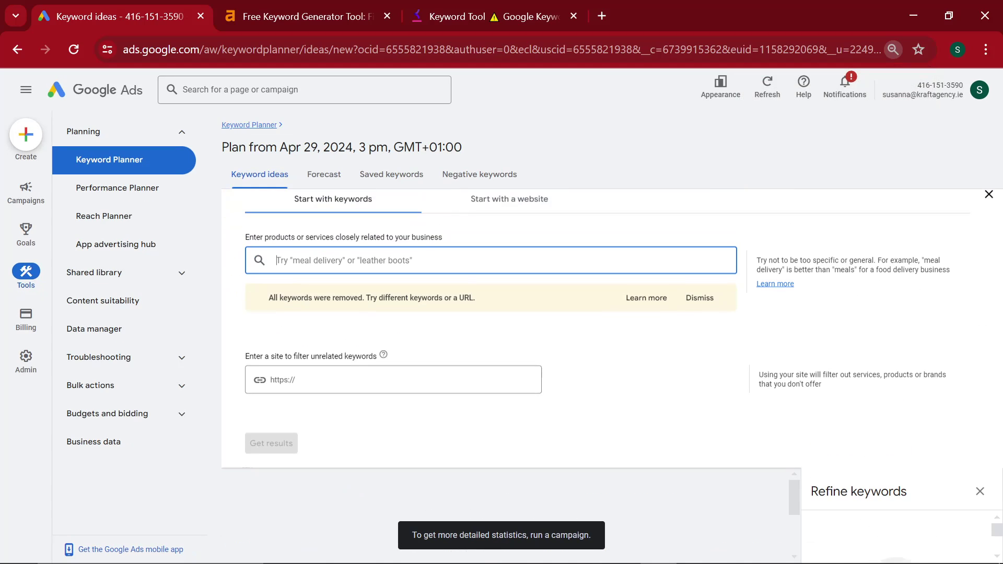
text(best scopes for)
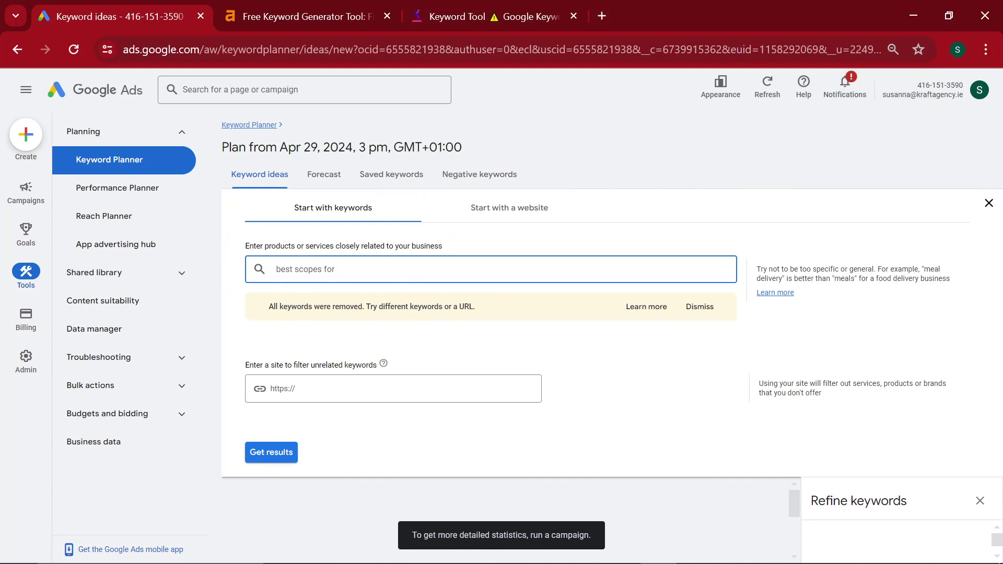
key(Return)
key(Return)
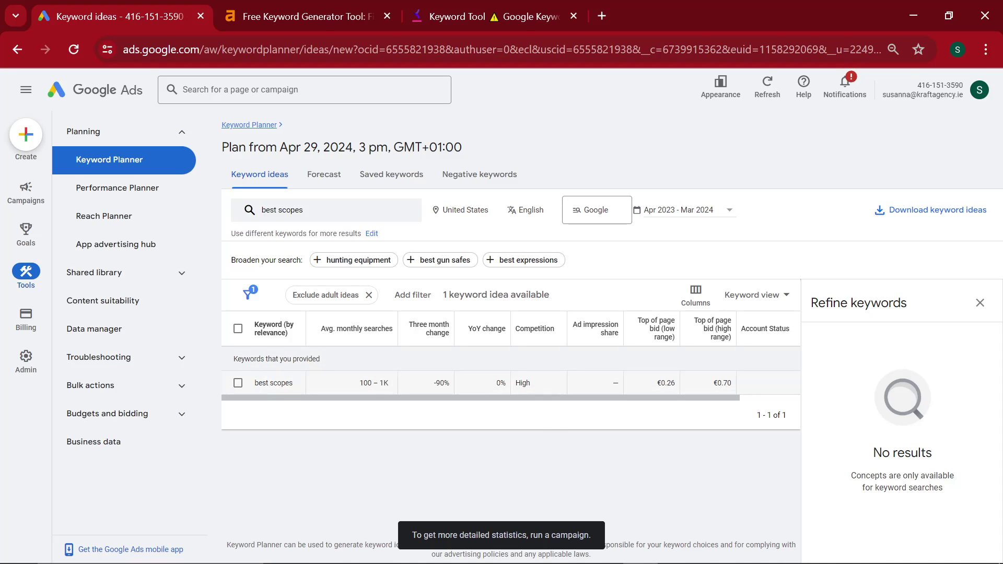
drag(309, 383, 266, 384)
click(317, 406)
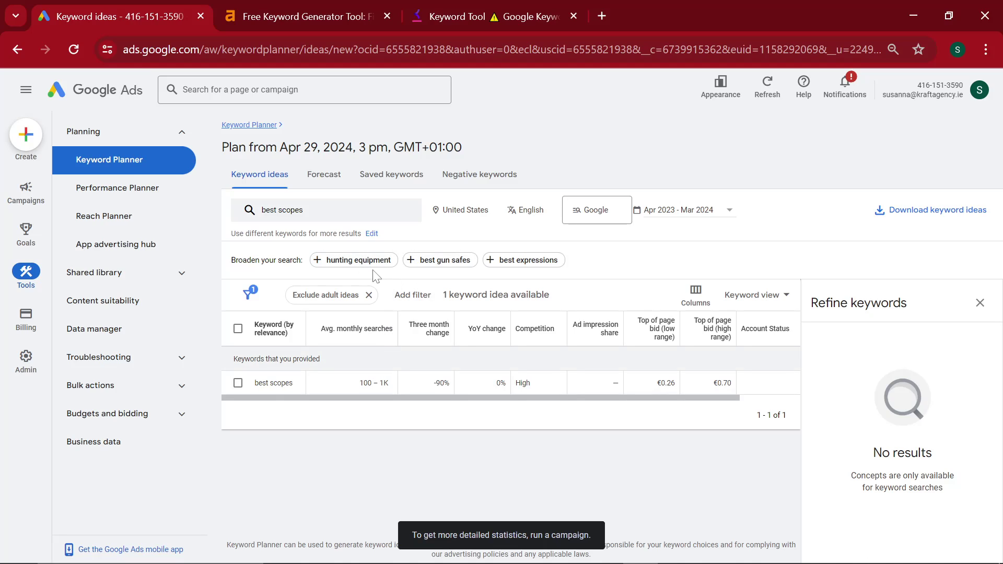
click(346, 11)
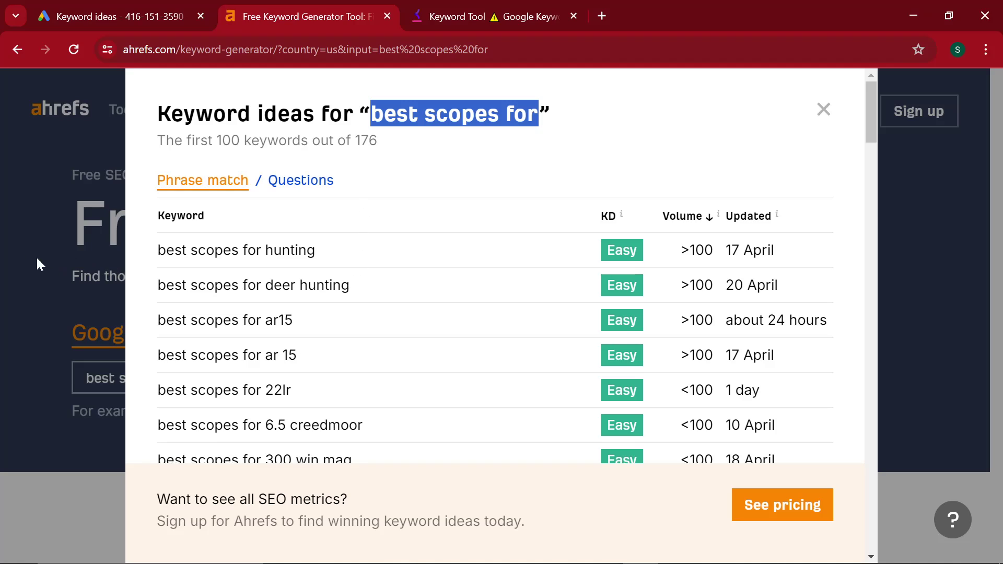
Search Ahrefs for 'best laser sight', returning 71 keyword ideas
click(823, 109)
text(best laser sight)
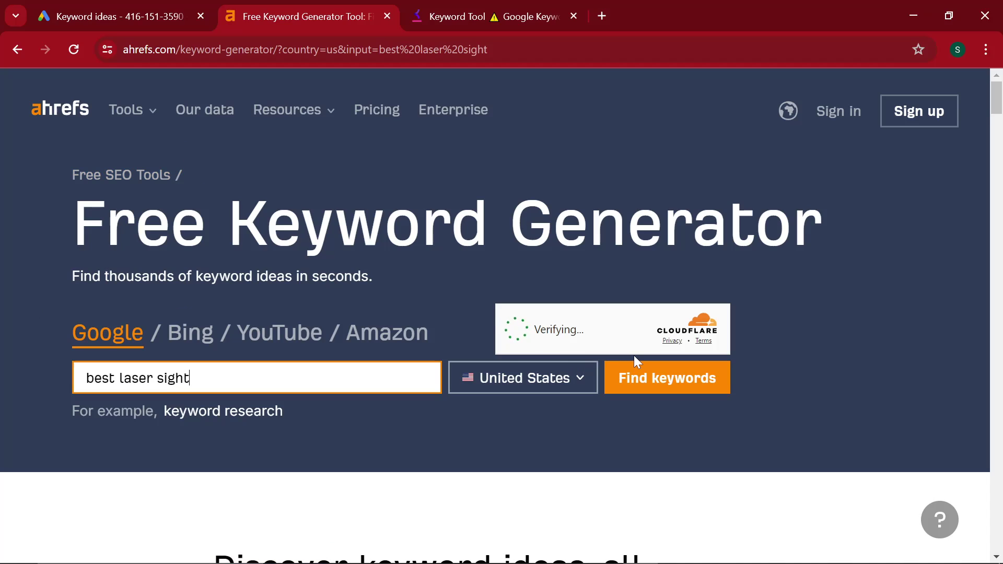
click(532, 331)
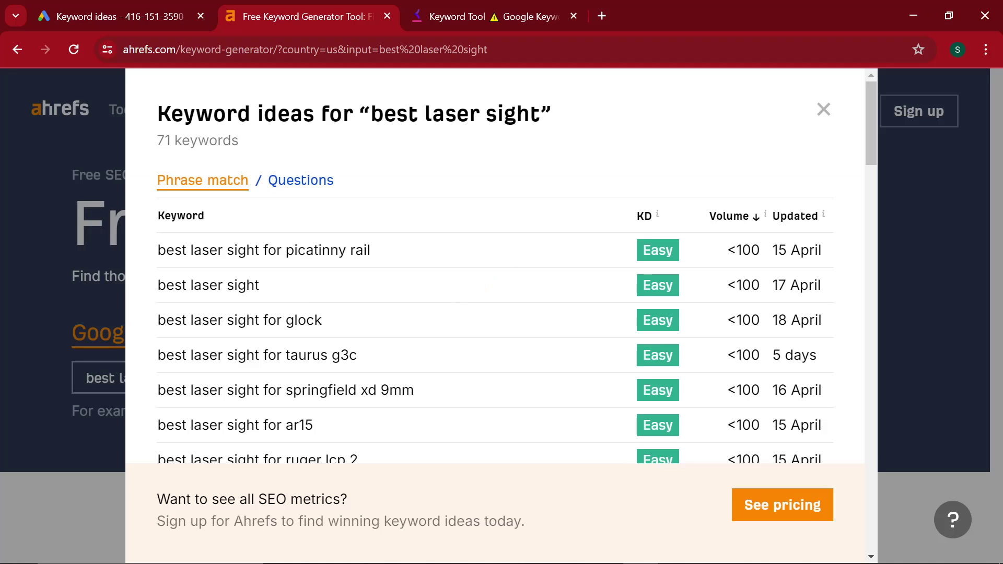
drag(157, 209, 158, 250)
key(ctrl+c)
Replace the Keyword Planner seed with 'best laser sight', which returns no ideas
click(157, 6)
click(395, 218)
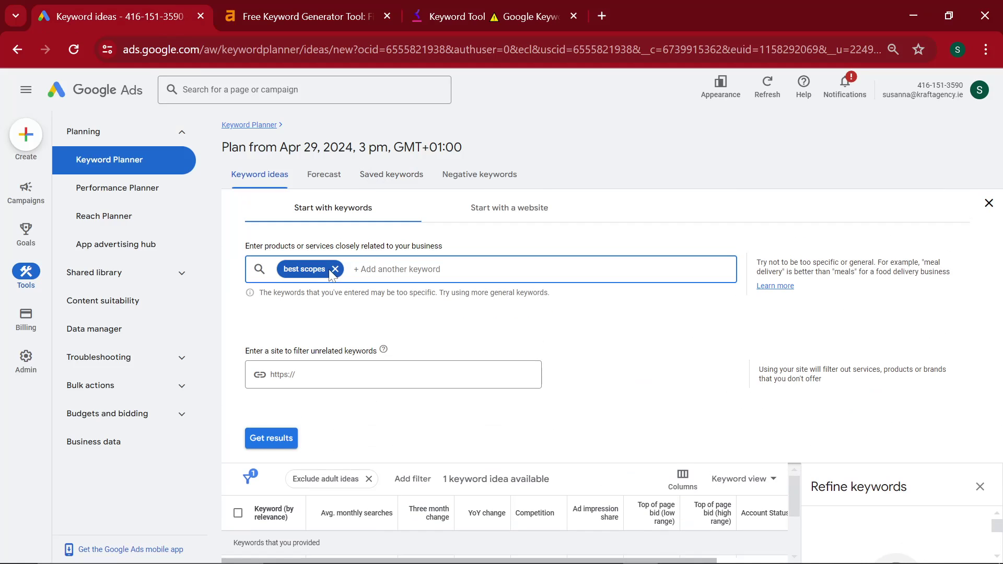
click(331, 266)
key(ctrl+v)
key(Return)
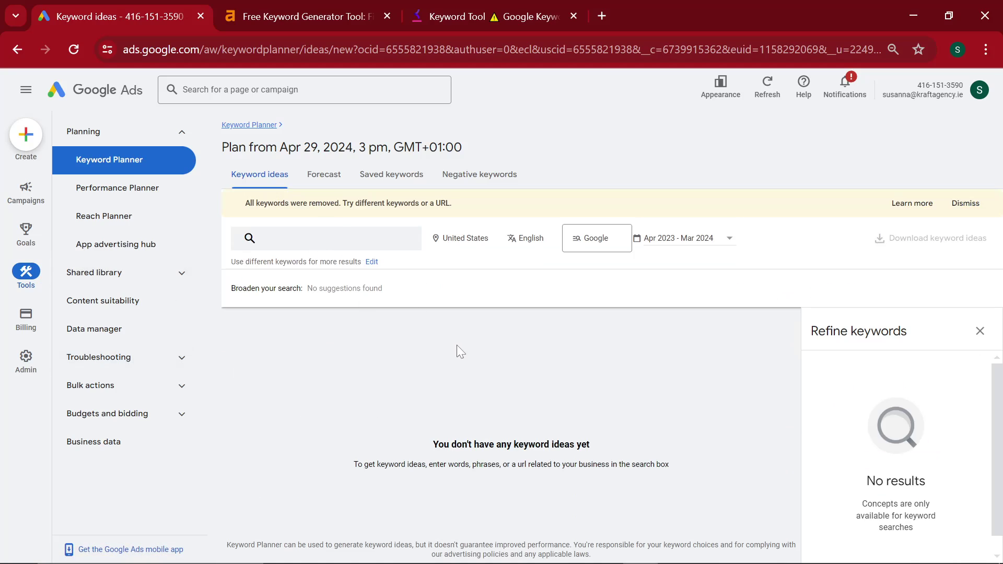
click(308, 249)
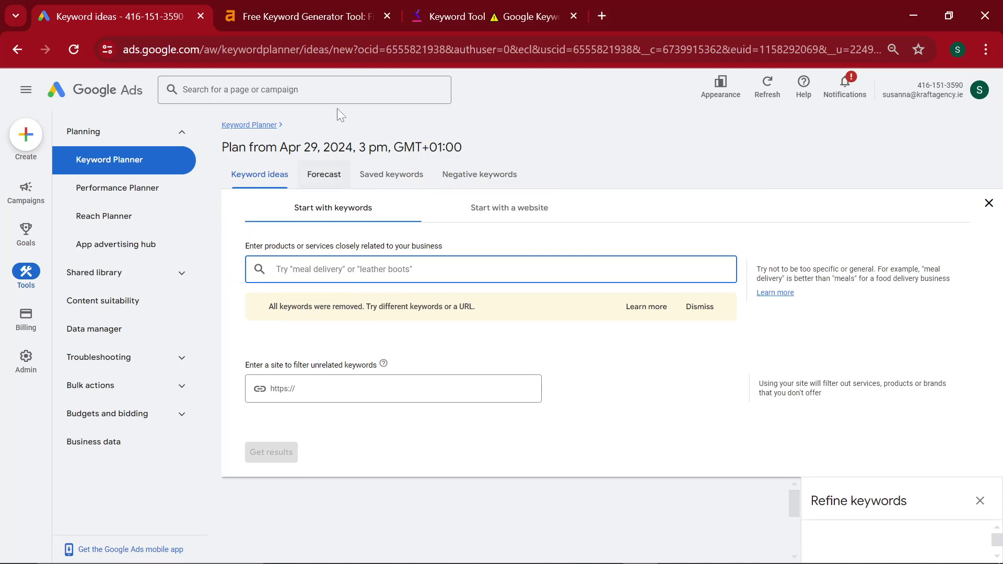
Close the Ahrefs 'best laser sight' results list
click(358, 5)
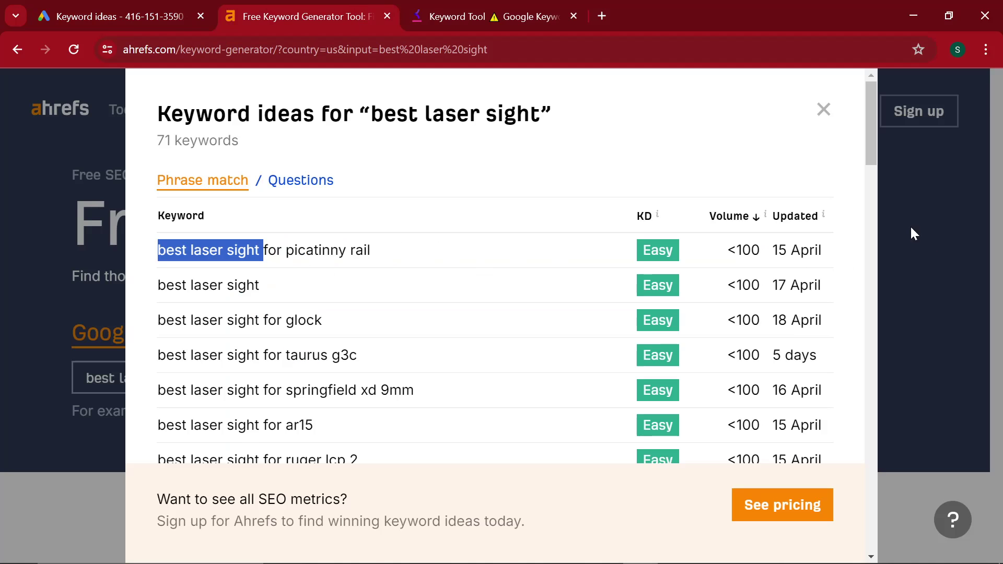
click(823, 110)
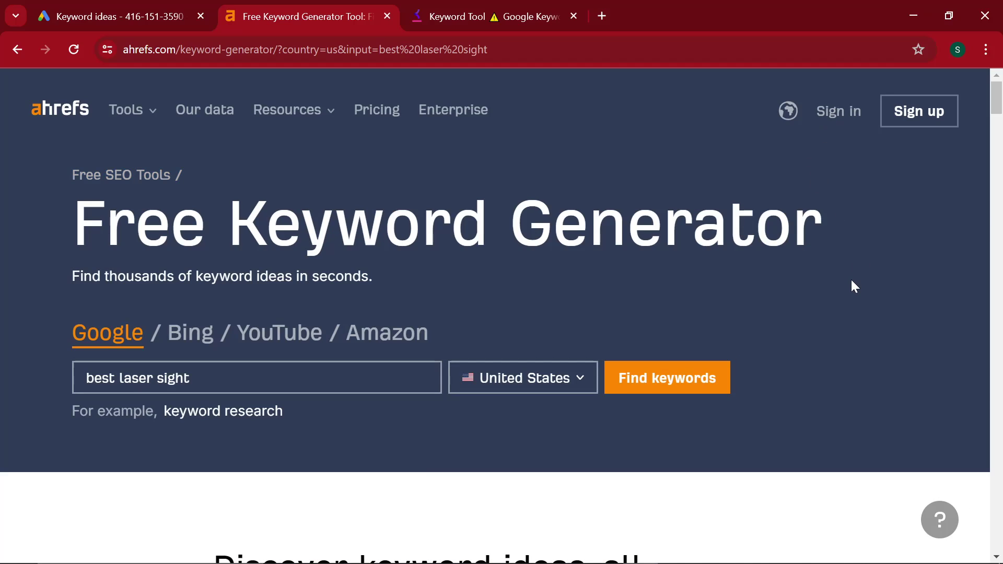
key(alt+tab)
key(alt+shift+tab)
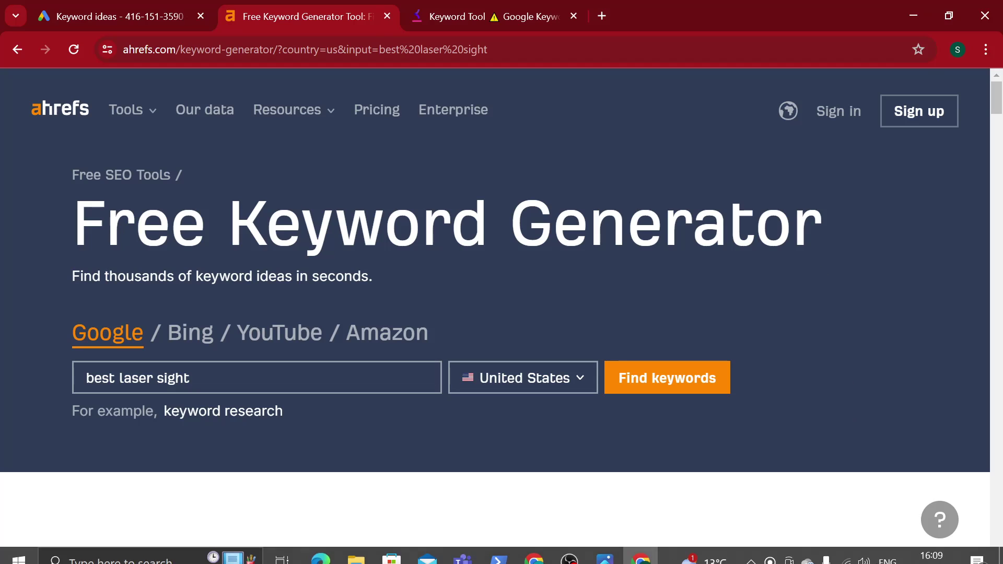
Browse Shopify's collections (Scopes, Targets, Sights/Lasers/Lights), then return to the Keyword Planner seed box
key(alt+tab)
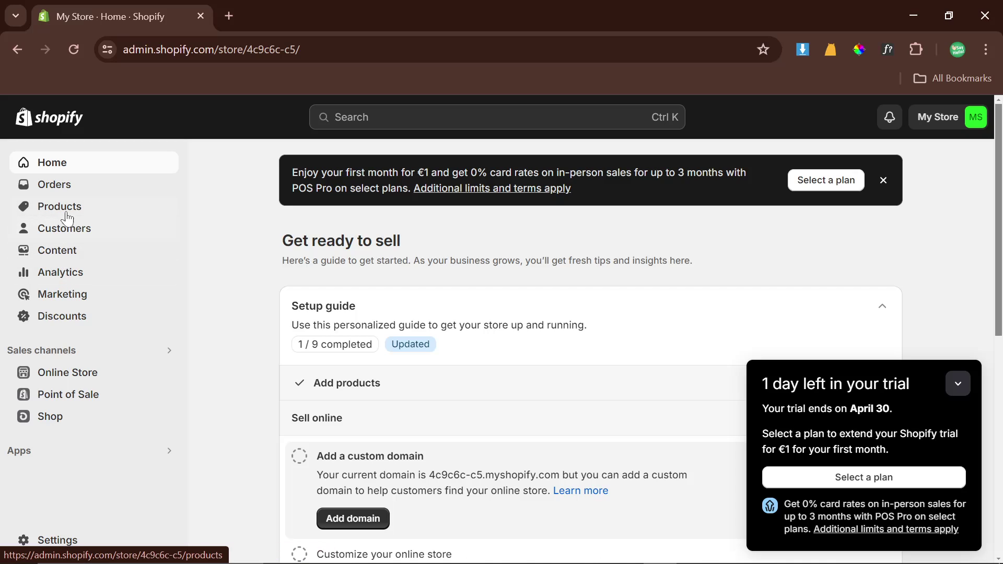
click(64, 213)
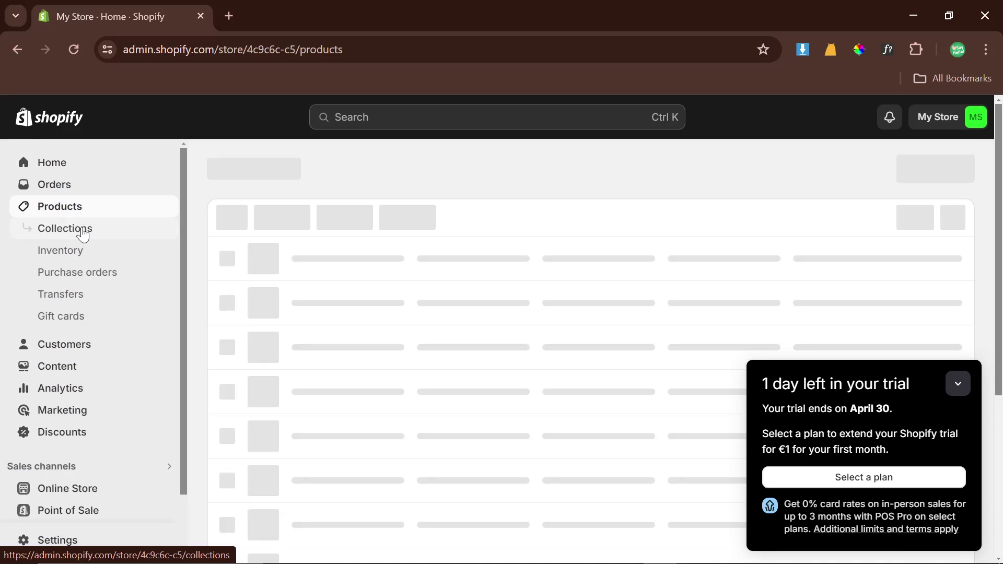
click(78, 230)
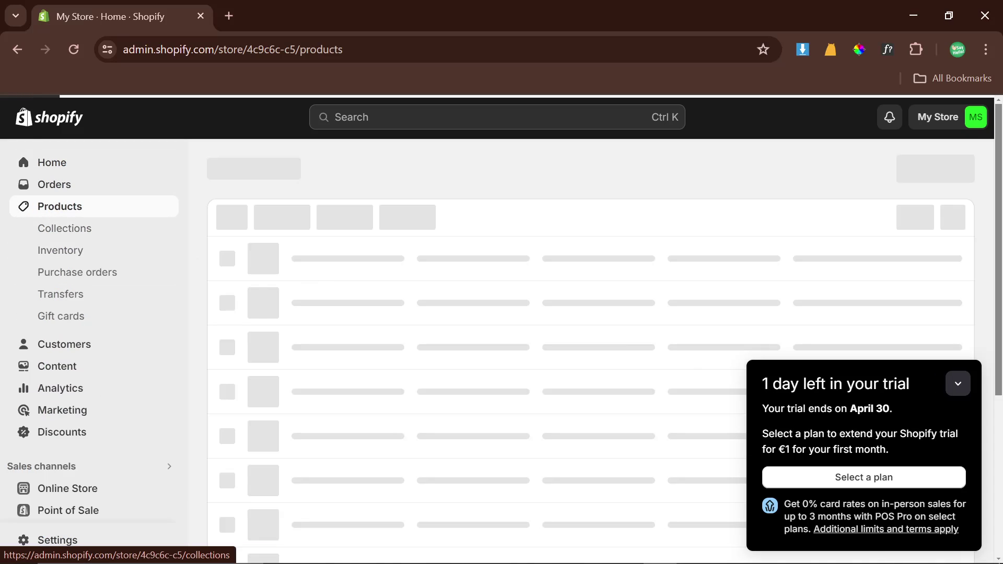
click(966, 383)
scroll(436, 387, down, 3)
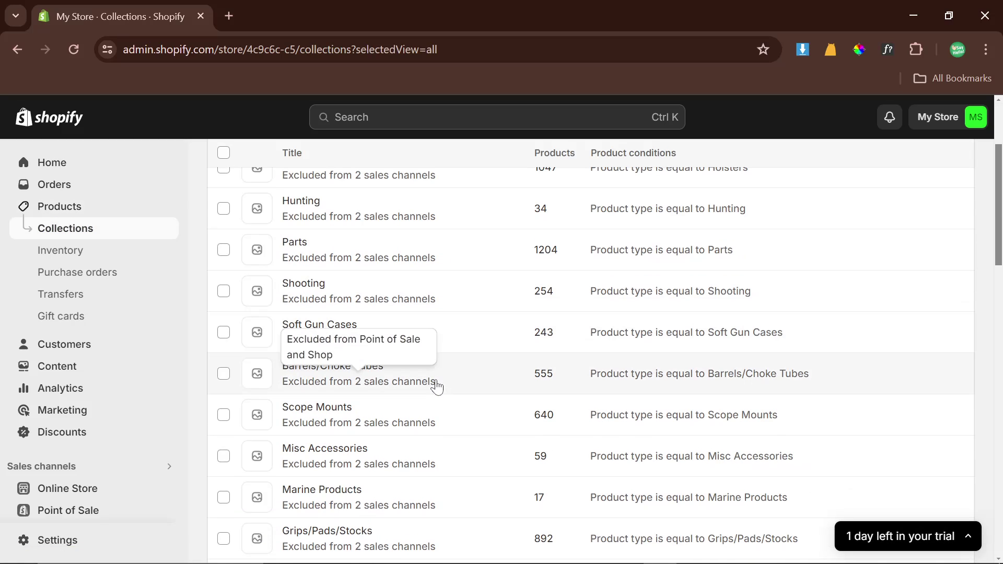
scroll(438, 387, down, 3)
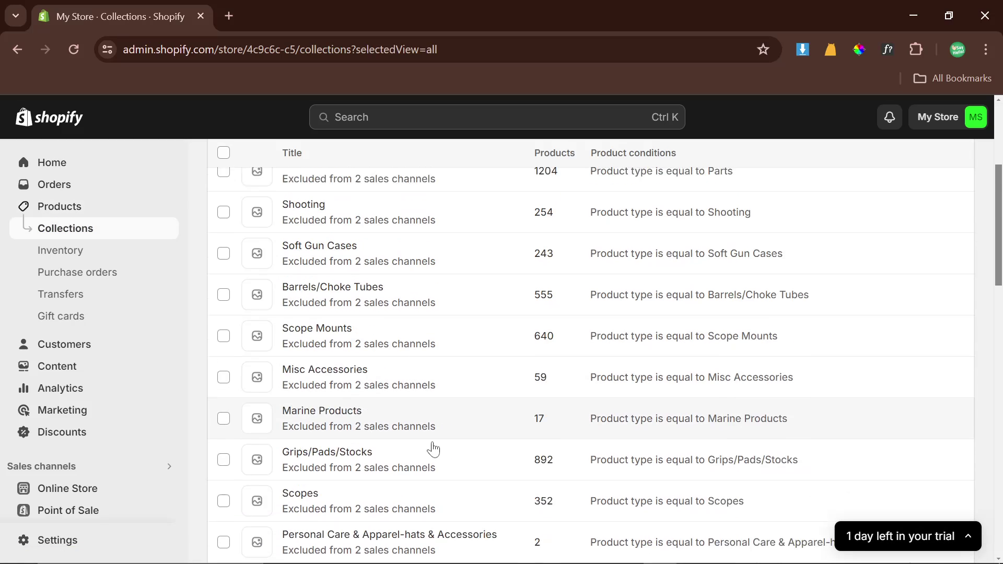
scroll(564, 464, down, 2)
scroll(562, 464, down, 3)
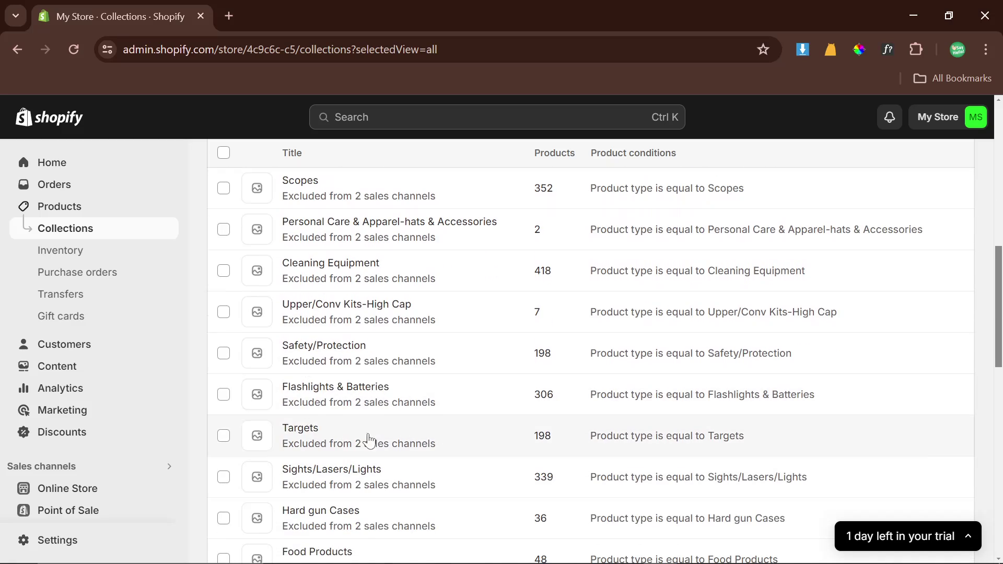
mouse_move(374, 426)
key(alt+Tab)
key(alt+Tab)
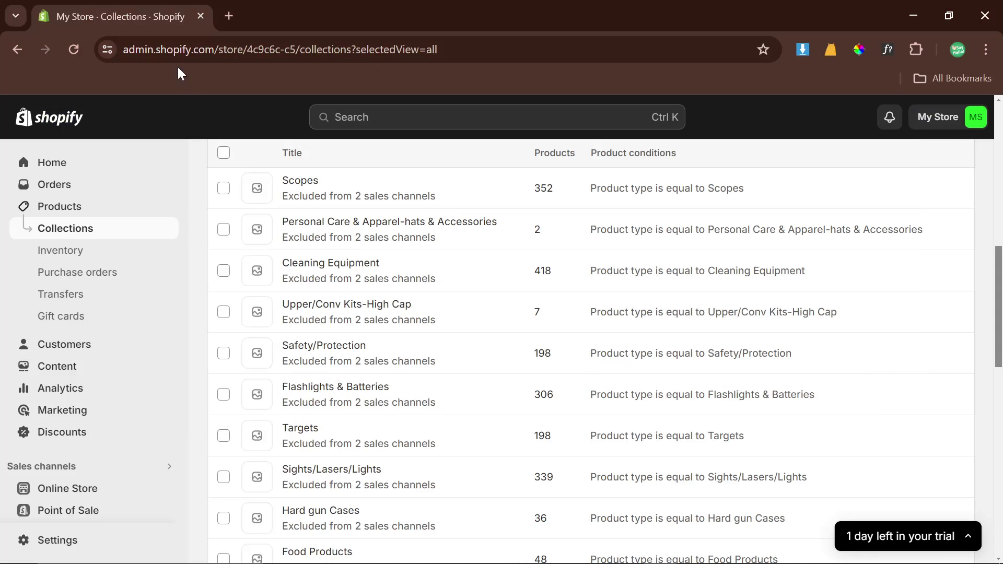
key(alt+Tab)
click(142, 13)
Get Keyword Planner ideas for 'targets' (232 results) and widen the Keyword column
text(targets)
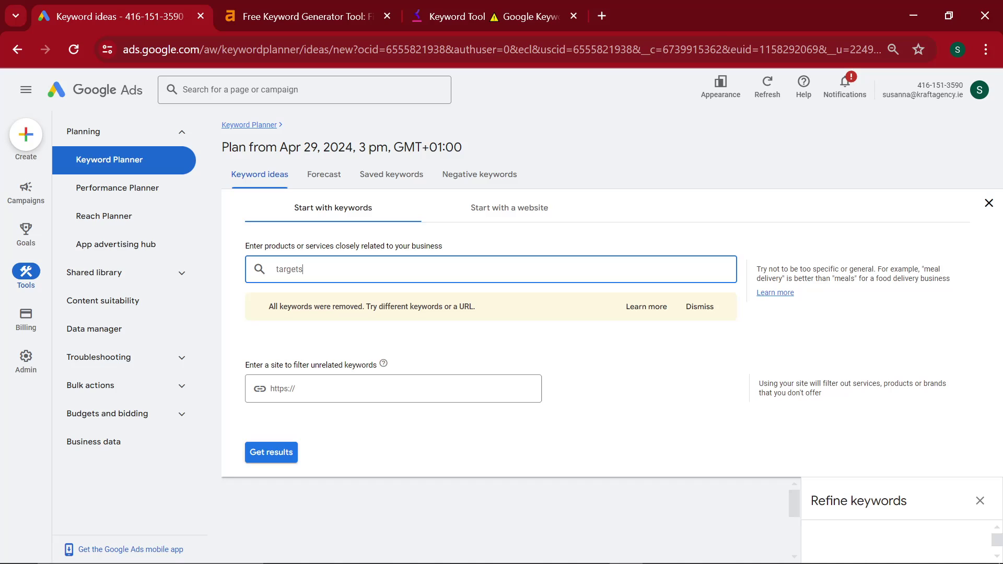
key(Return)
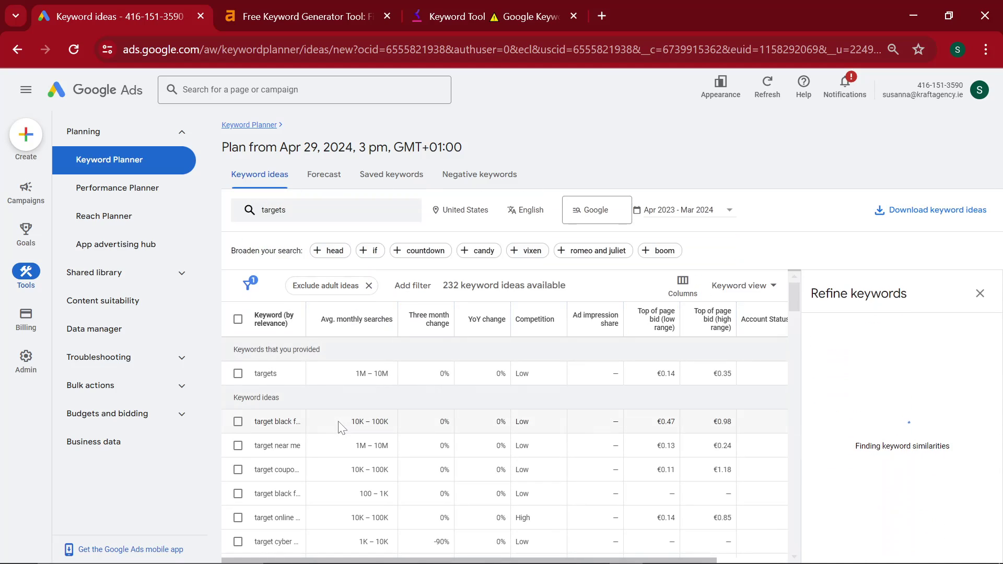
drag(306, 319, 448, 334)
scroll(444, 406, down, 1)
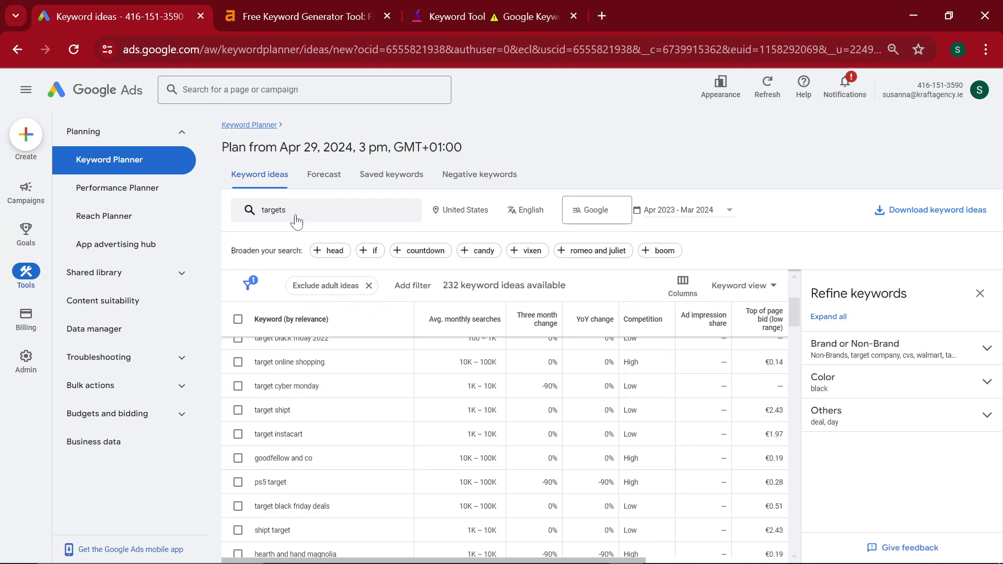
Replace the seed with 'best targets for', yielding one idea with 0–10 searches
click(269, 209)
click(317, 269)
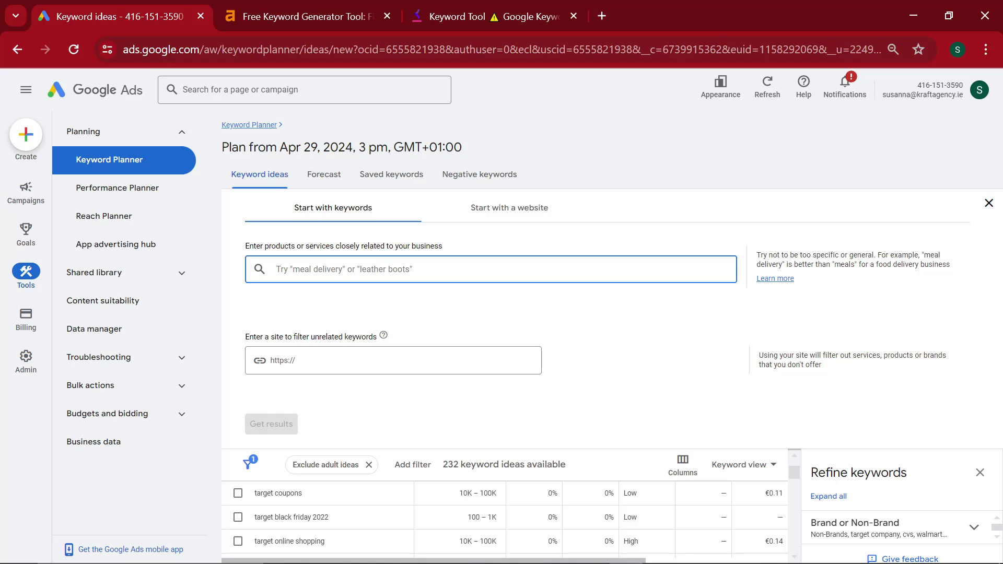
text(best targe)
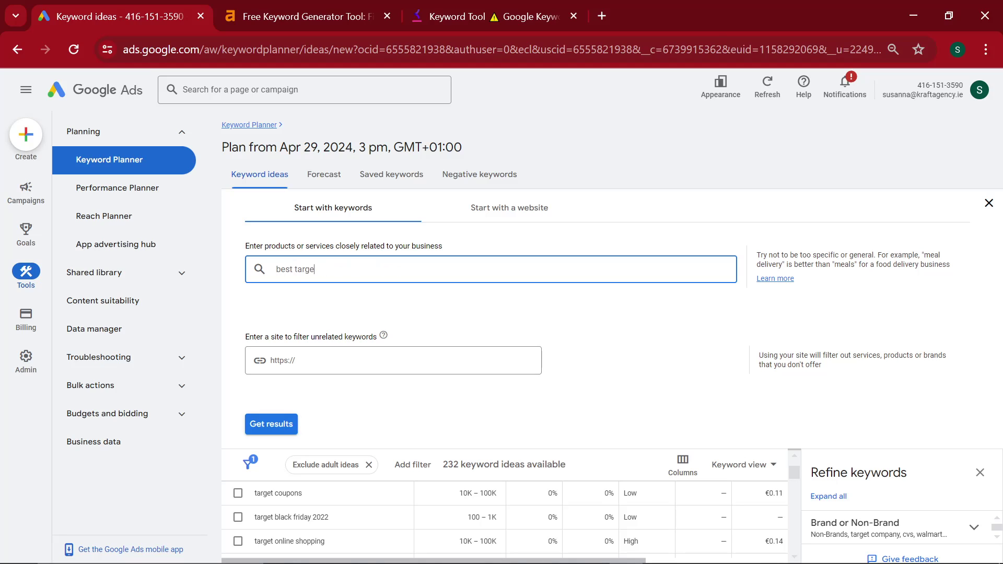
text(ts for)
key(Return)
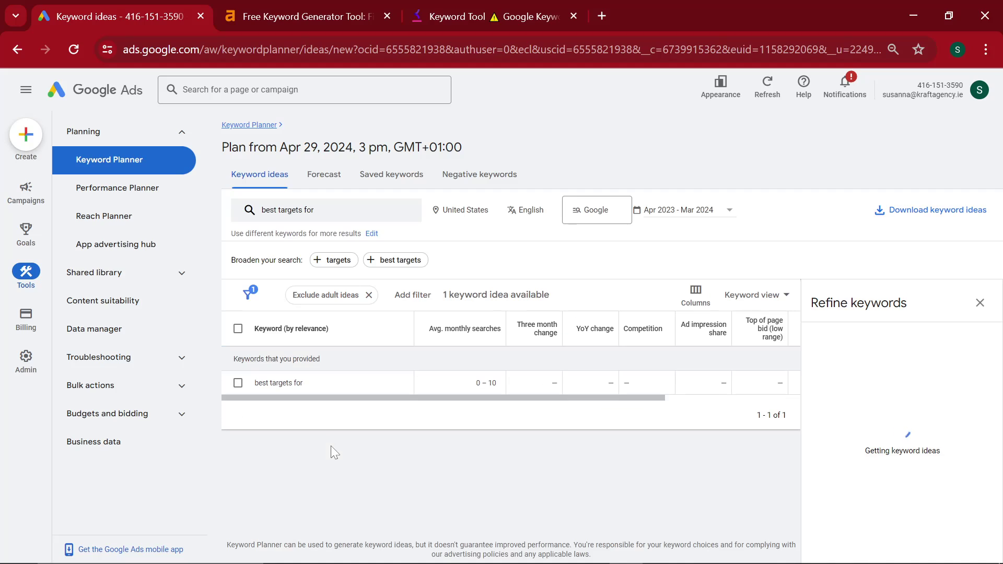
key(alt+Tab)
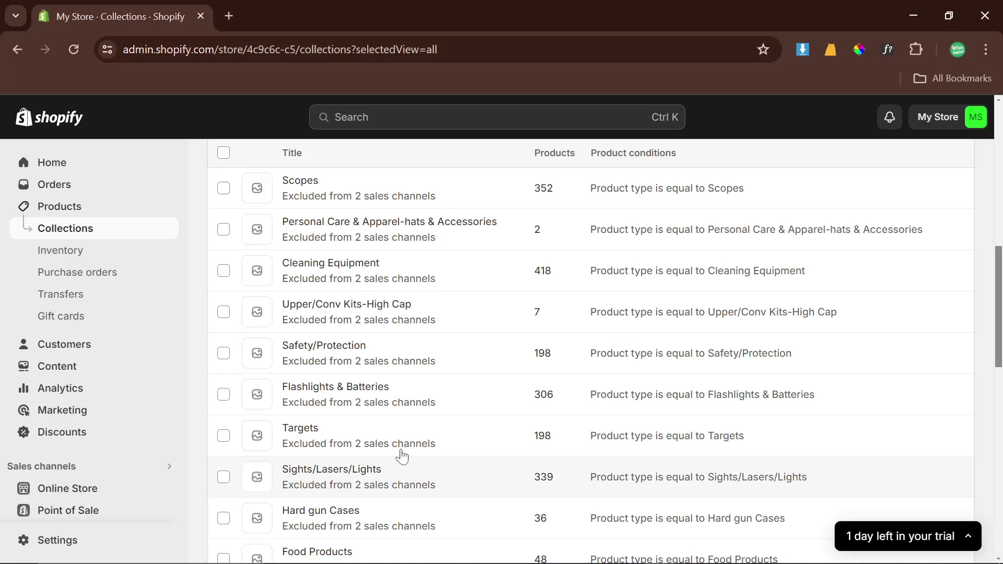
Scroll the collections list, view the Hunting & Fishing collection, then go back
scroll(408, 450, down, 2)
scroll(417, 434, down, 4)
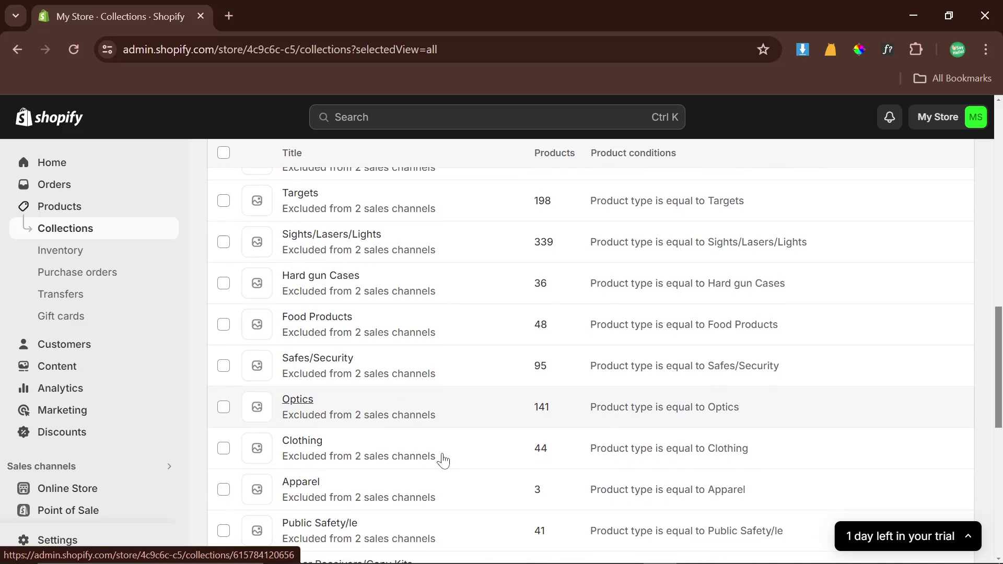
scroll(443, 459, down, 7)
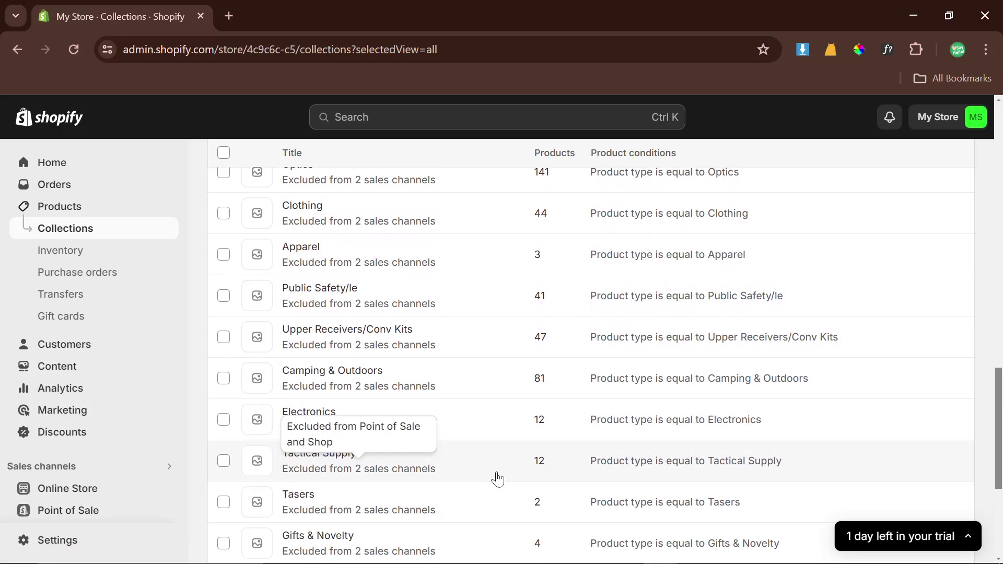
scroll(509, 477, down, 2)
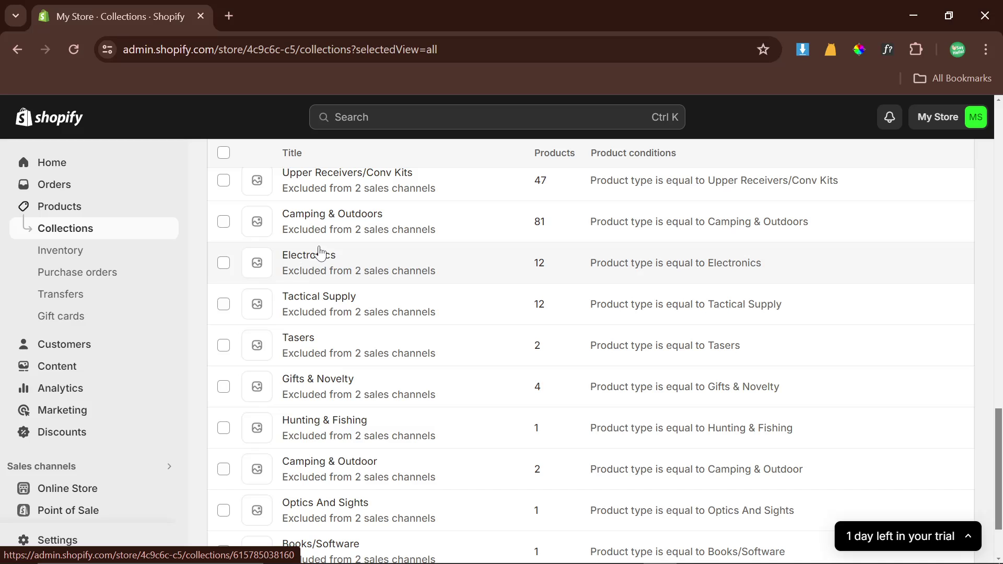
scroll(397, 381, down, 2)
click(377, 348)
scroll(491, 416, down, 5)
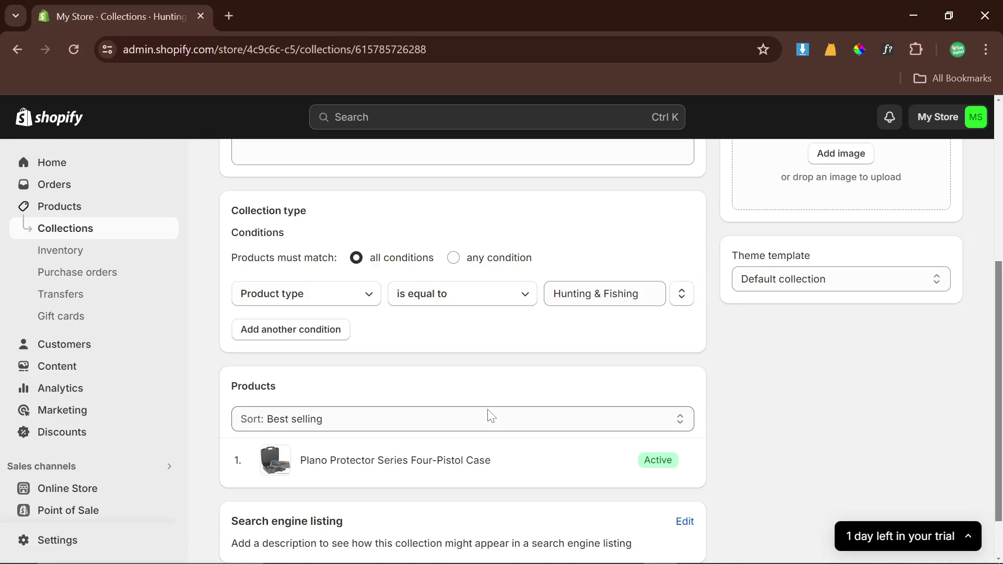
key(alt+Left)
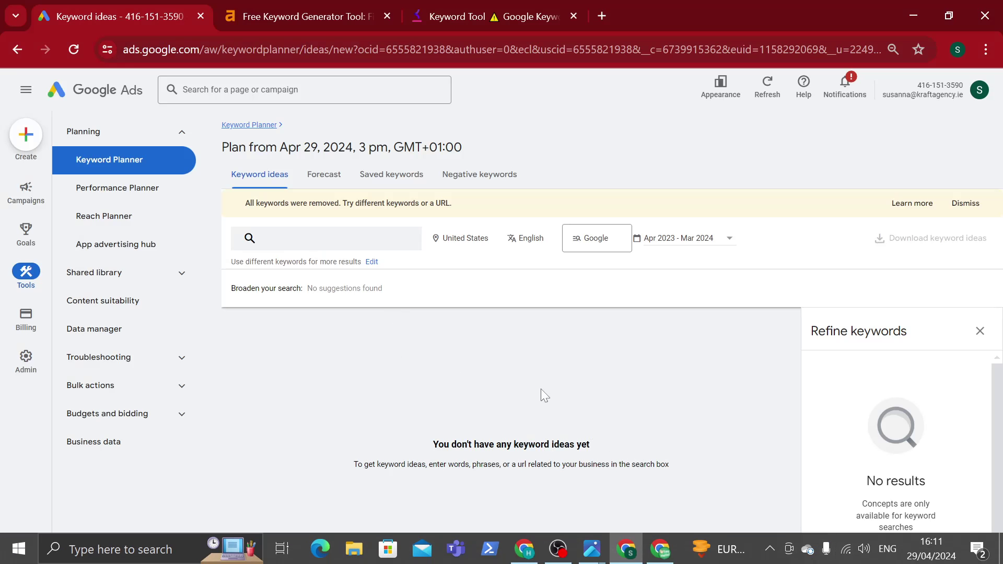
Open the blacksmith store's Products > Collections list, showing Anvils with 26 products and Pliers with 13
drag(353, 465, 666, 466)
drag(437, 445, 521, 465)
click(522, 464)
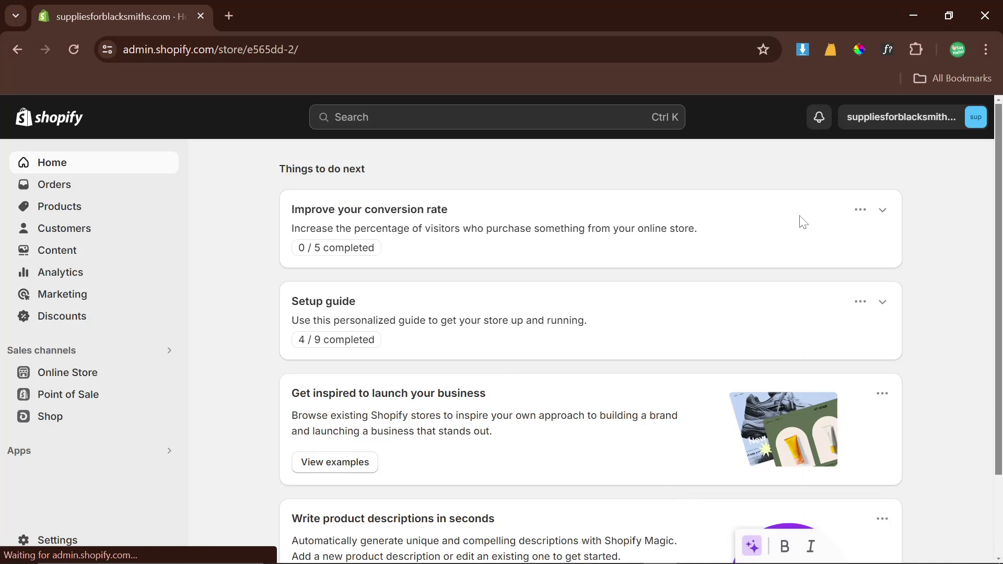
click(102, 220)
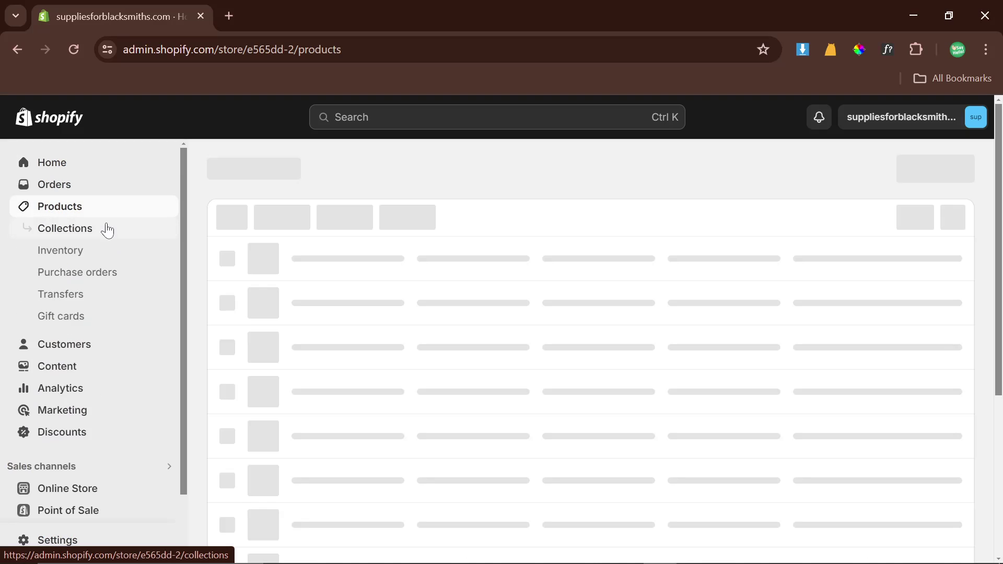
click(148, 225)
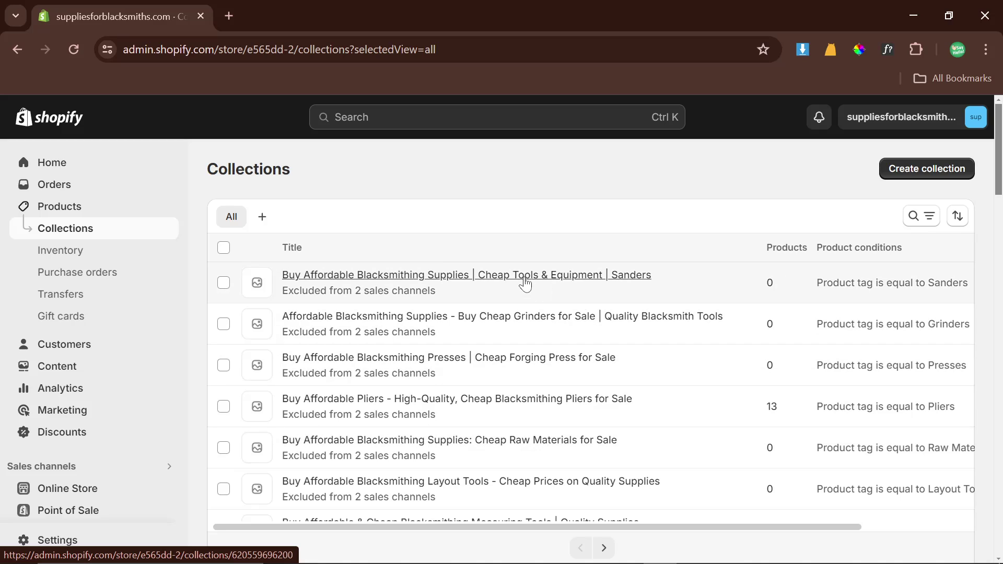
scroll(601, 386, down, 5)
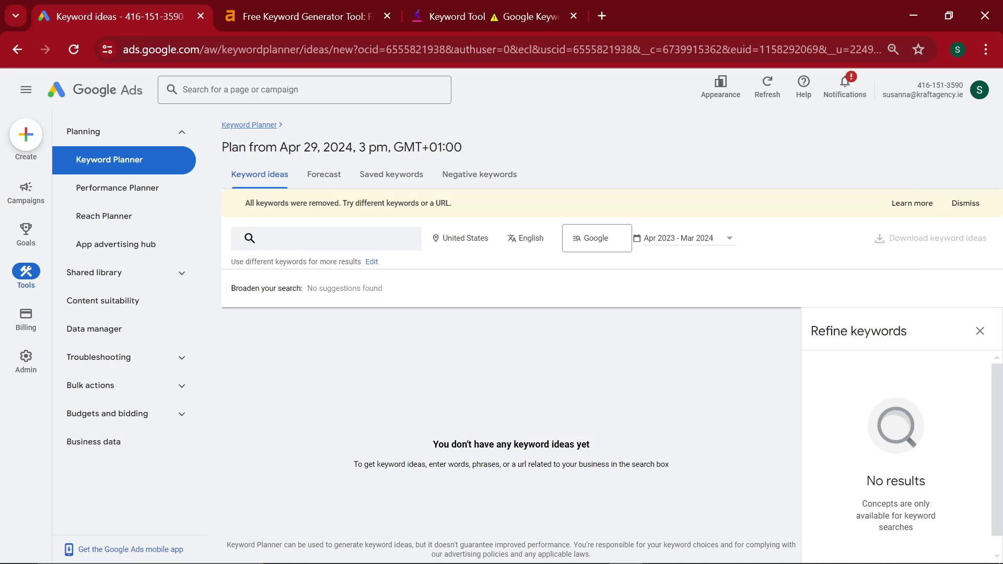
Search Ahrefs for 'best anvils for' and select that phrase from its 2 results
click(308, 16)
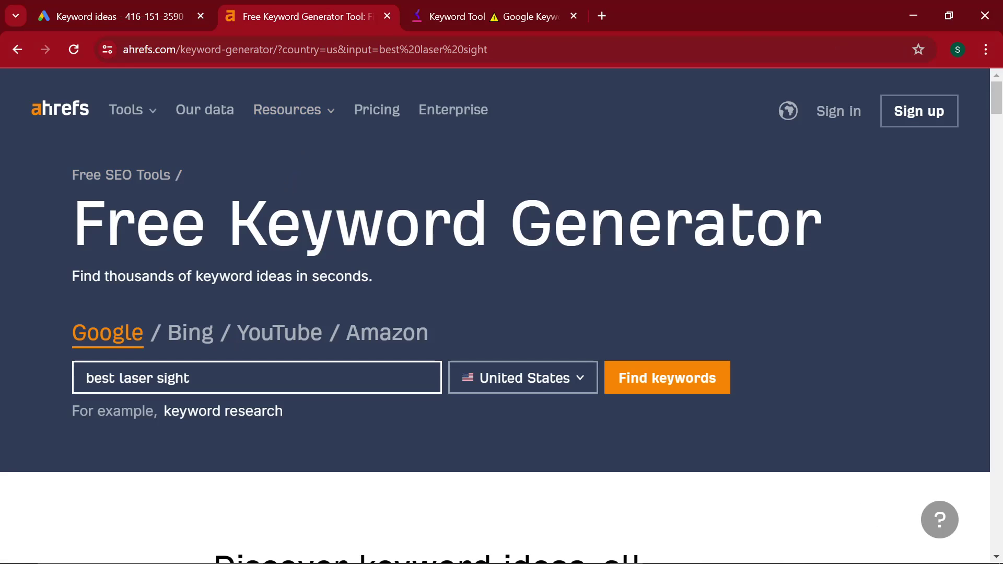
key(ctrl+a)
text(best)
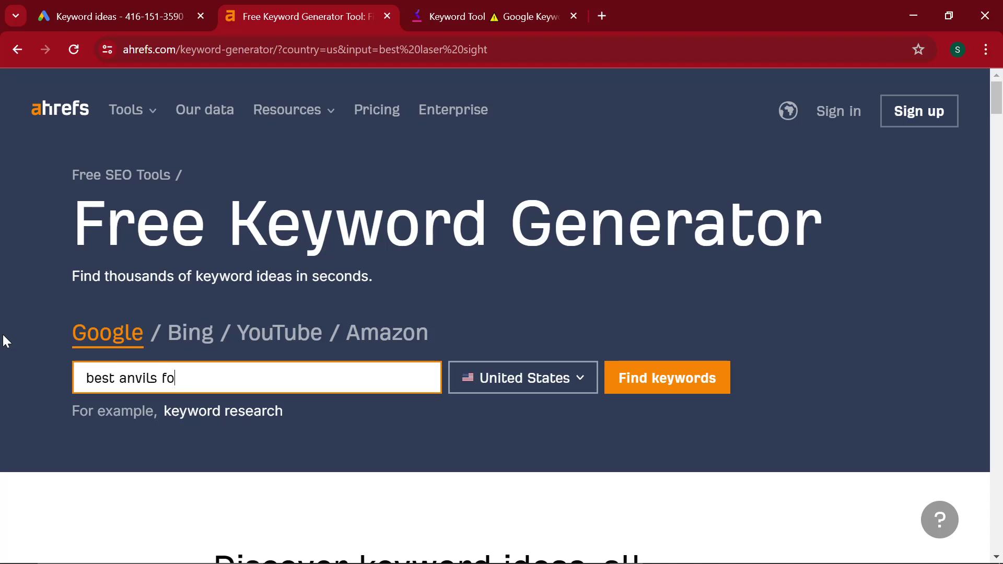
key(Return)
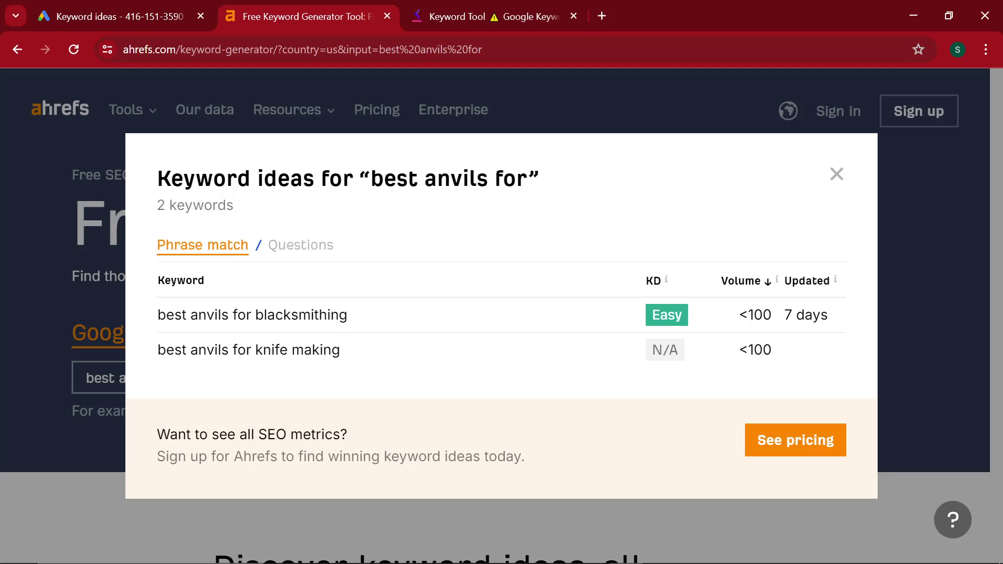
drag(174, 315, 481, 380)
click(270, 329)
drag(271, 329, 352, 360)
click(159, 315)
drag(158, 316, 415, 367)
click(415, 367)
drag(150, 314, 254, 314)
drag(187, 314, 255, 314)
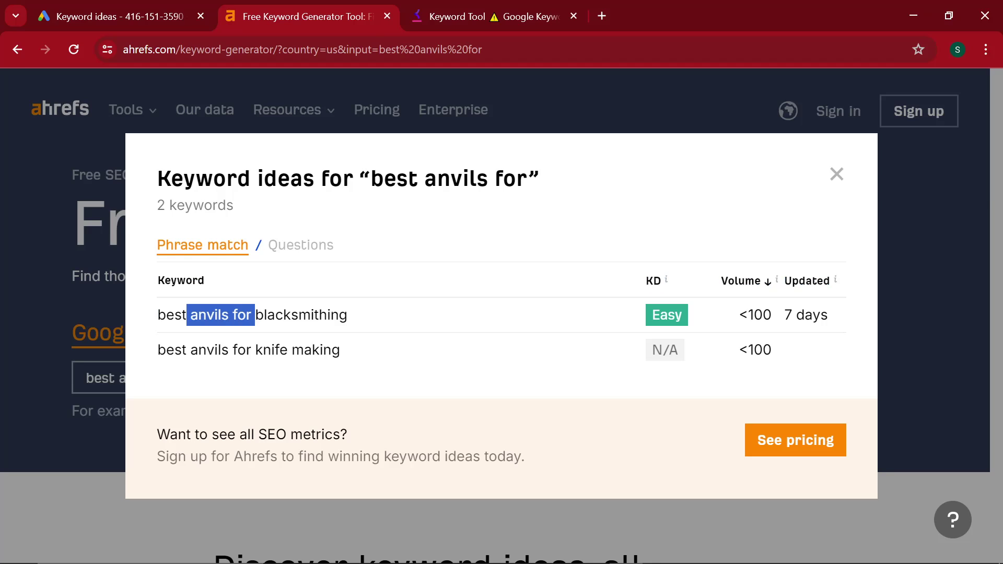
Enter 'best anvils for' in Keyword Planner to get 9 keyword ideas
click(106, 6)
click(347, 250)
text(best anvils for)
key(Return)
key(Return)
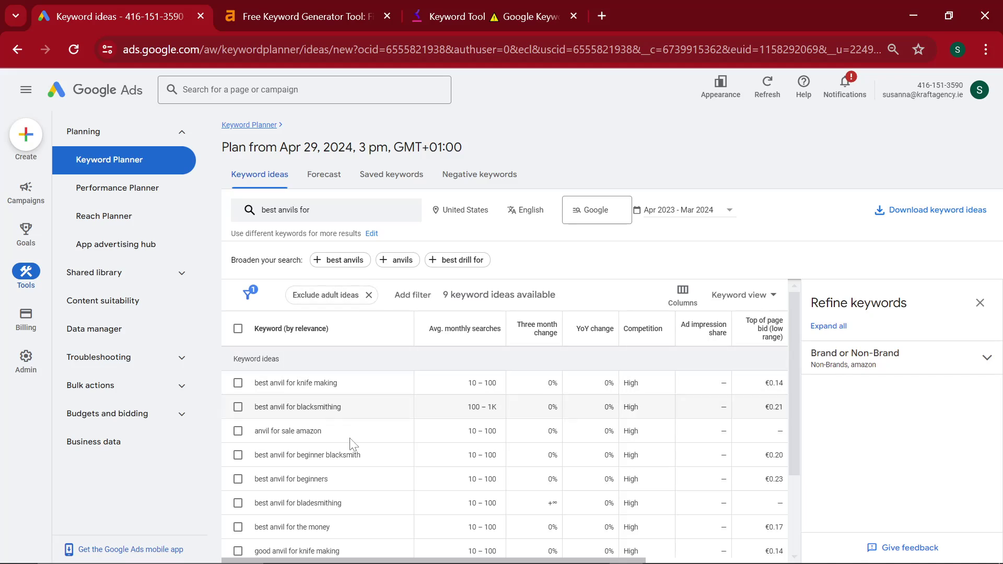
scroll(339, 423, down, 2)
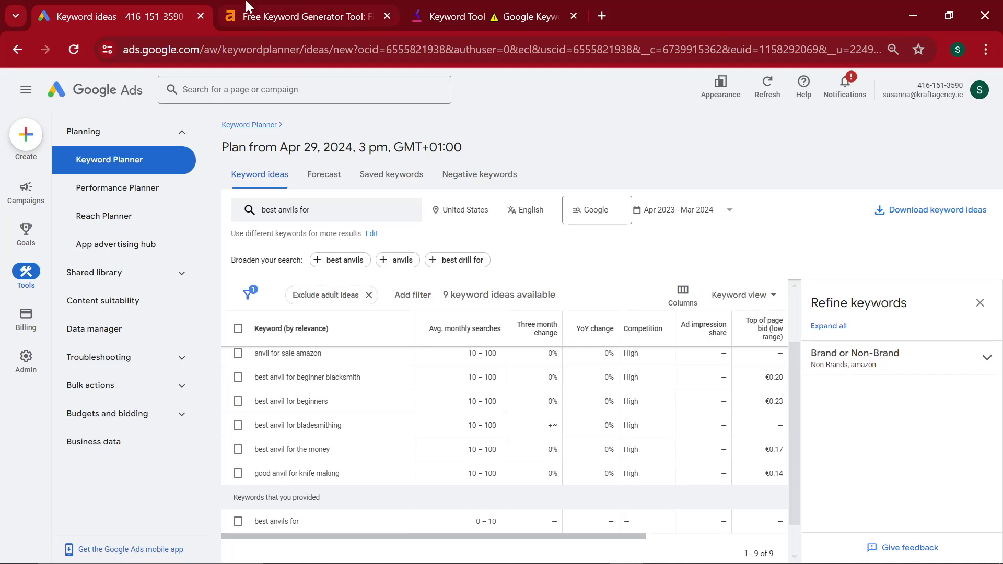
click(307, 16)
drag(158, 315, 342, 355)
click(344, 431)
key(ctrl+shift+Tab)
drag(344, 432, 248, 422)
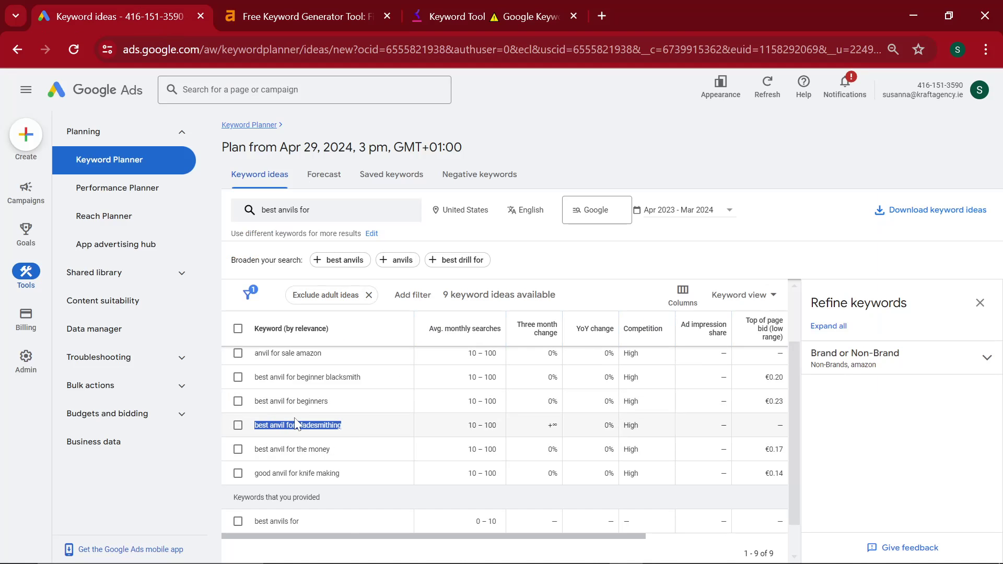
click(321, 7)
drag(372, 361, 141, 311)
click(141, 311)
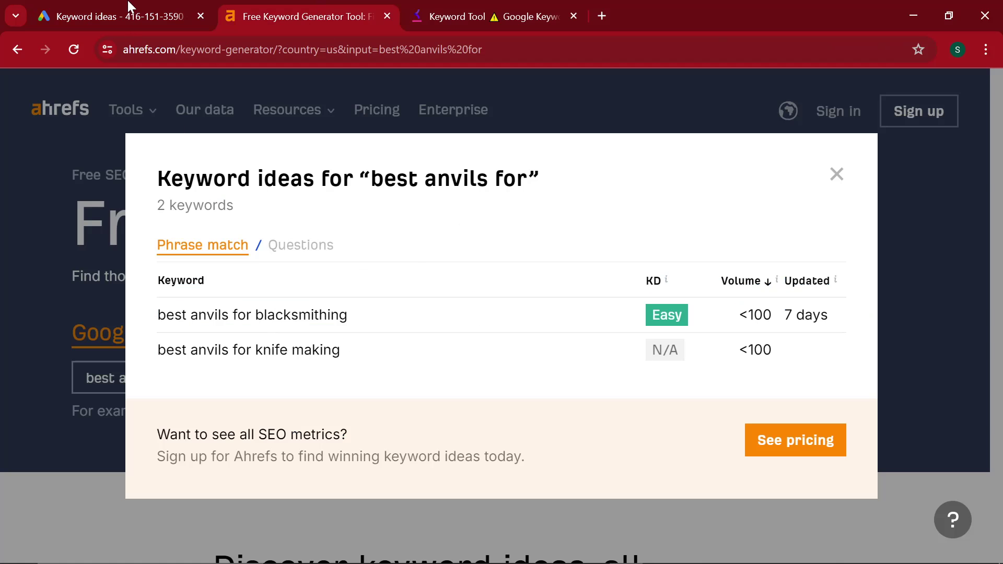
click(129, 8)
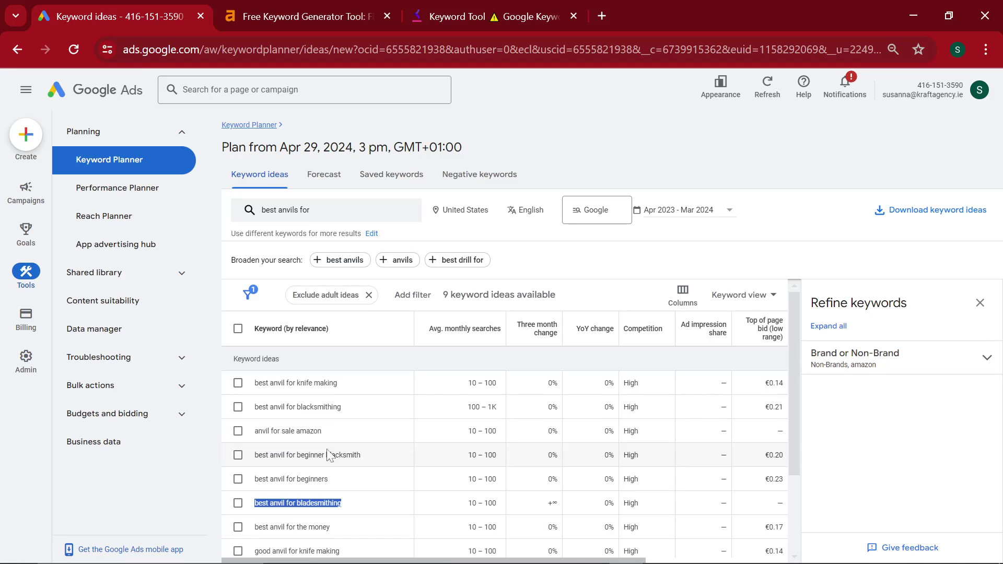
click(252, 19)
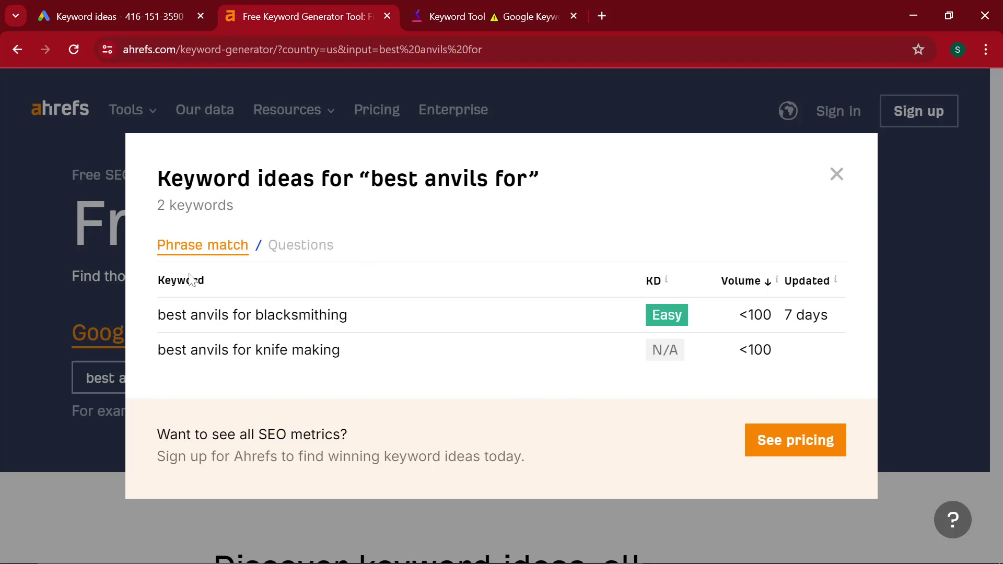
drag(156, 277, 415, 375)
click(198, 10)
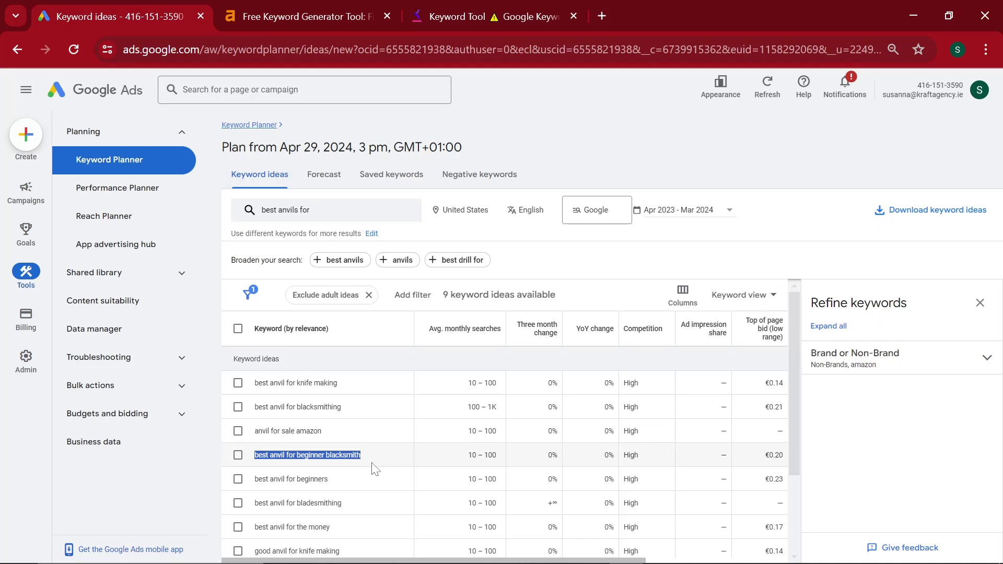
Search Keyword Tool for 'best anvils for', then find 'bladesmith' and 'beginn' in its 88 suggestions
drag(493, 455, 492, 455)
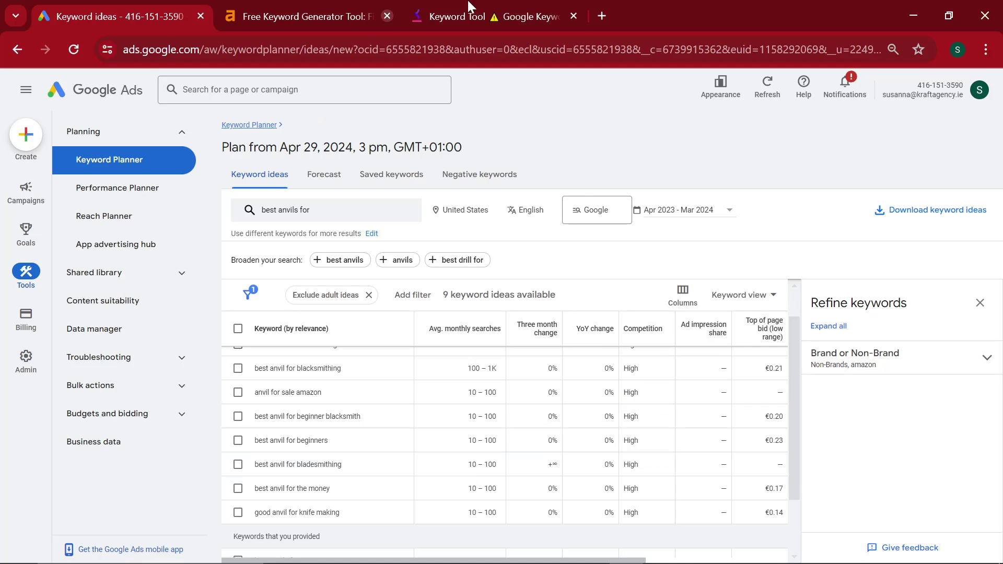
click(457, 16)
text(best anvils for)
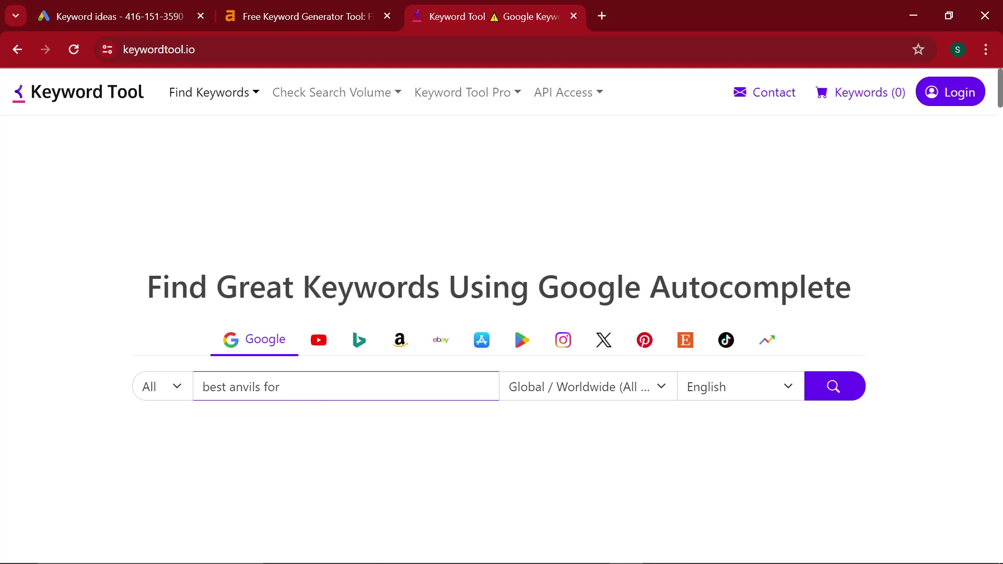
key(Return)
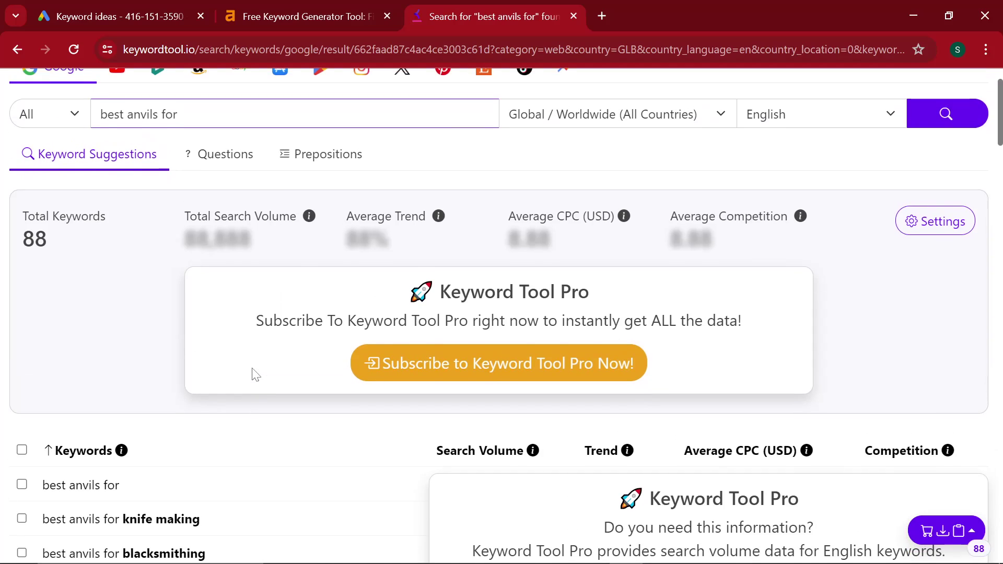
scroll(252, 369, down, 5)
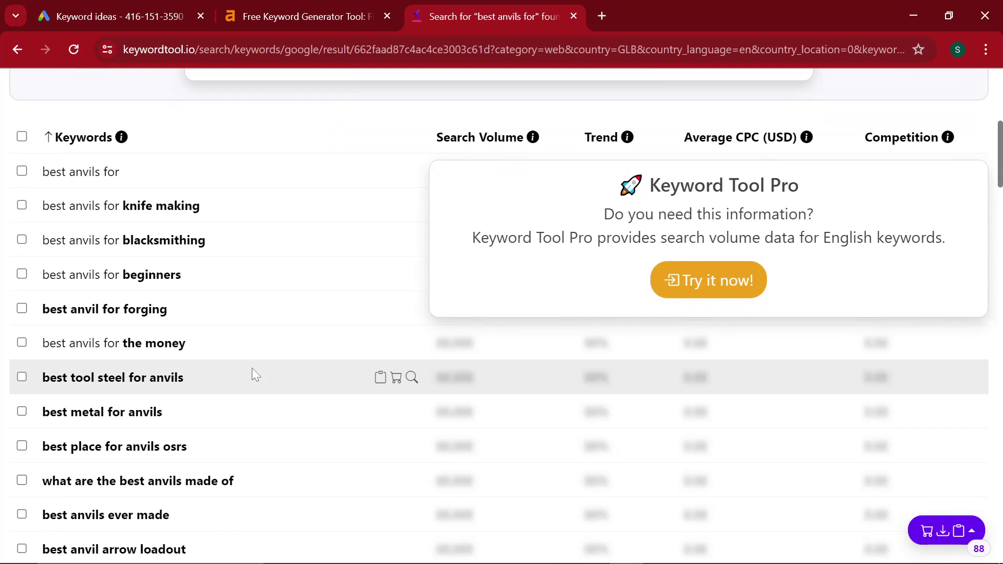
key(ctrl+f)
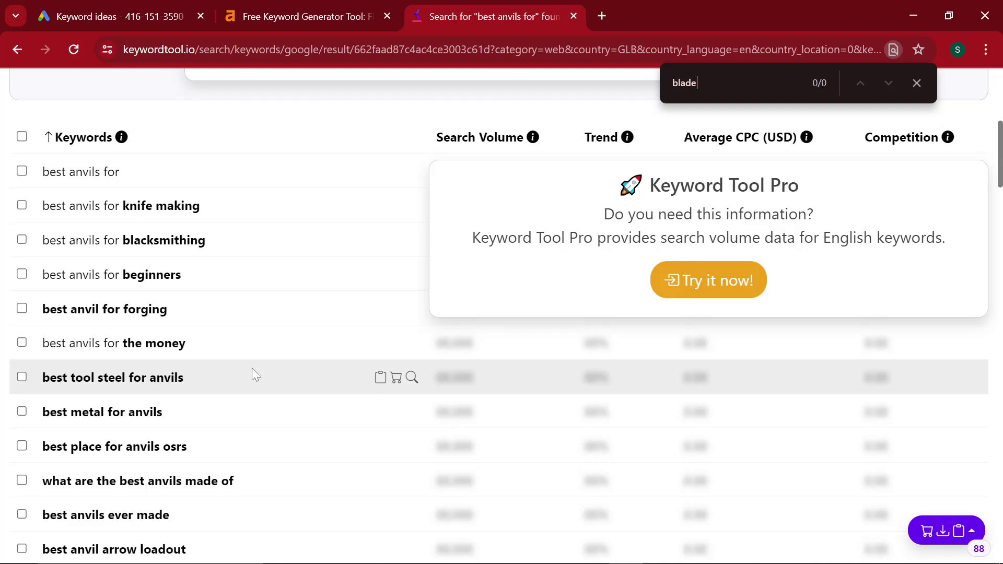
text(bladesmith)
key(ctrl+a)
text(beginn)
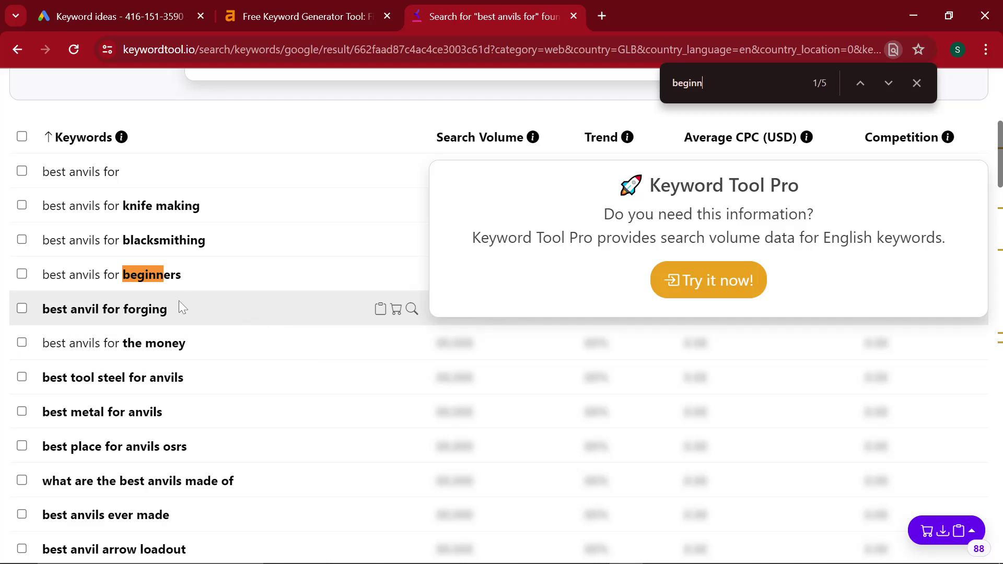
drag(171, 308, 62, 256)
scroll(156, 286, up, 6)
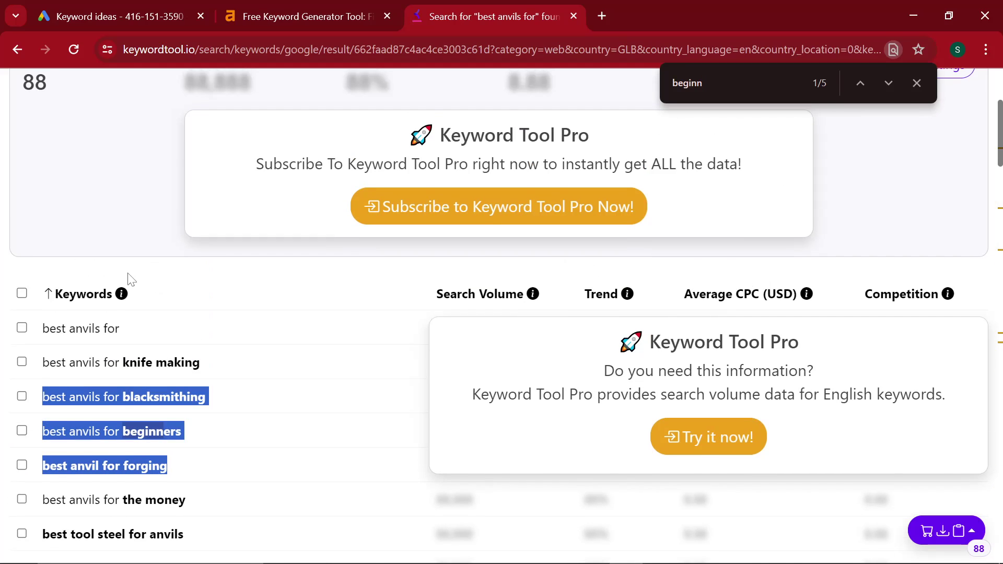
Select and tick the 'best anvil bank osrs' suggestion as the only chosen keyword
drag(303, 16, 469, 11)
click(300, 16)
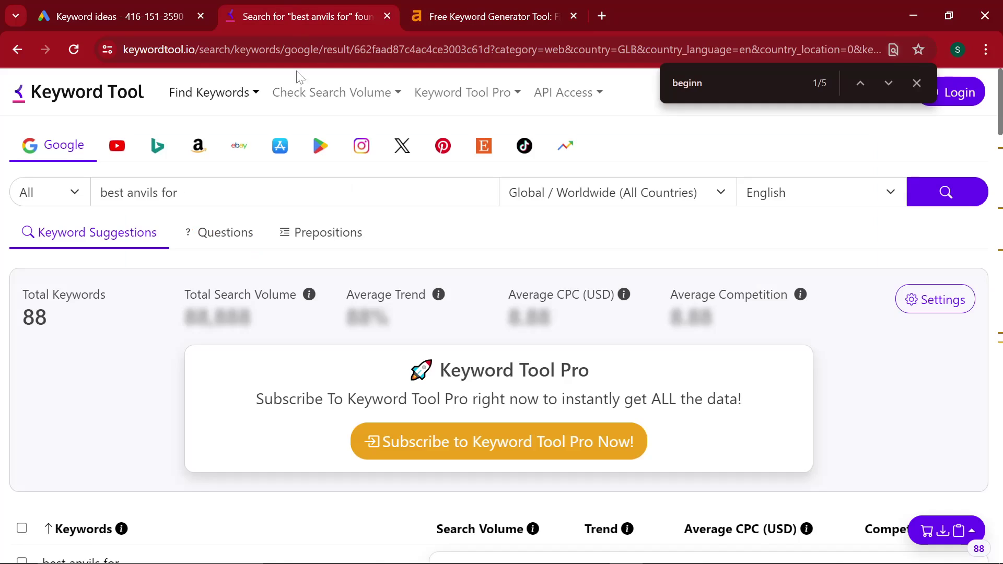
scroll(272, 369, down, 5)
click(55, 365)
scroll(208, 372, up, 5)
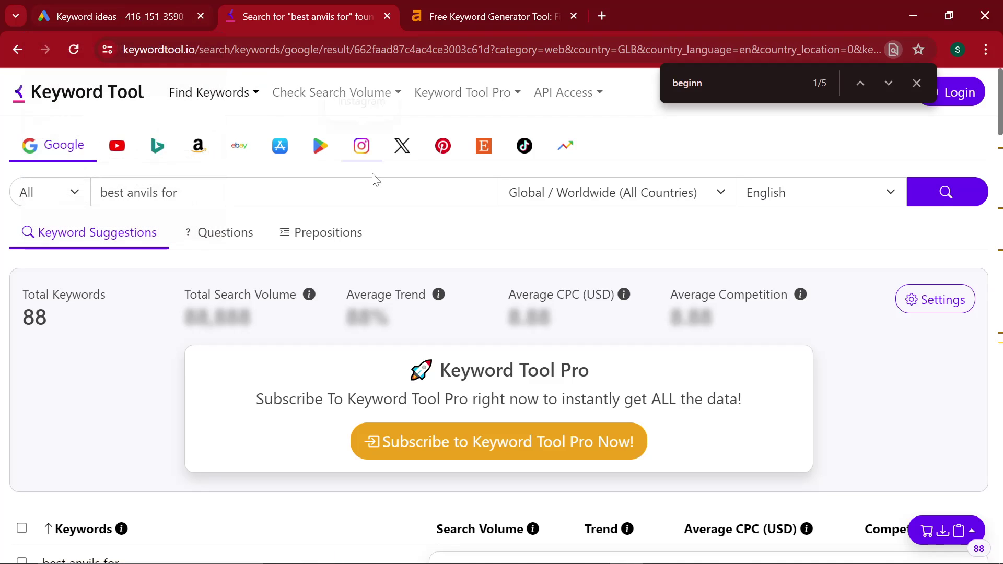
scroll(344, 262, down, 2)
scroll(345, 262, down, 15)
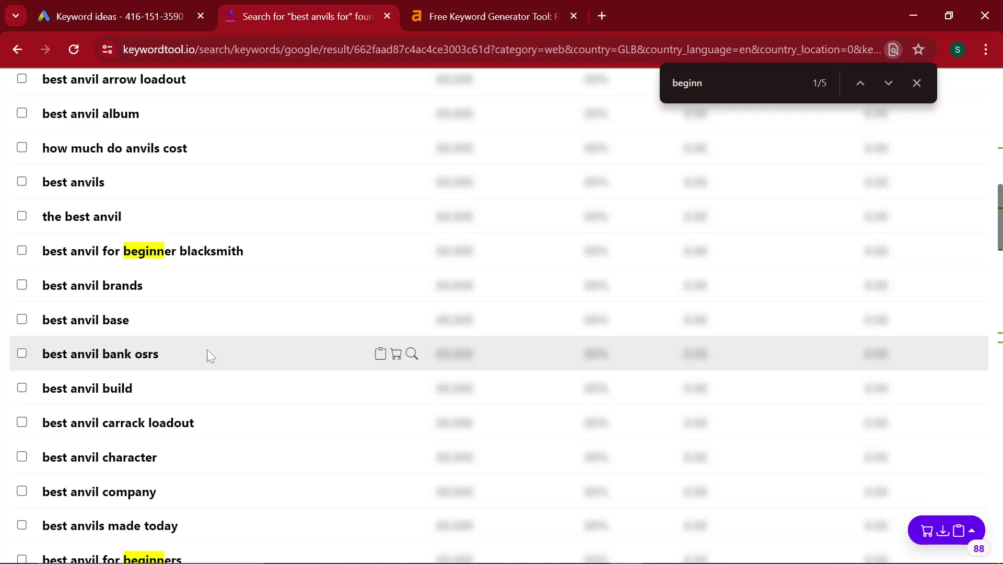
drag(192, 365, 23, 354)
click(152, 365)
triple_click(119, 367)
click(22, 353)
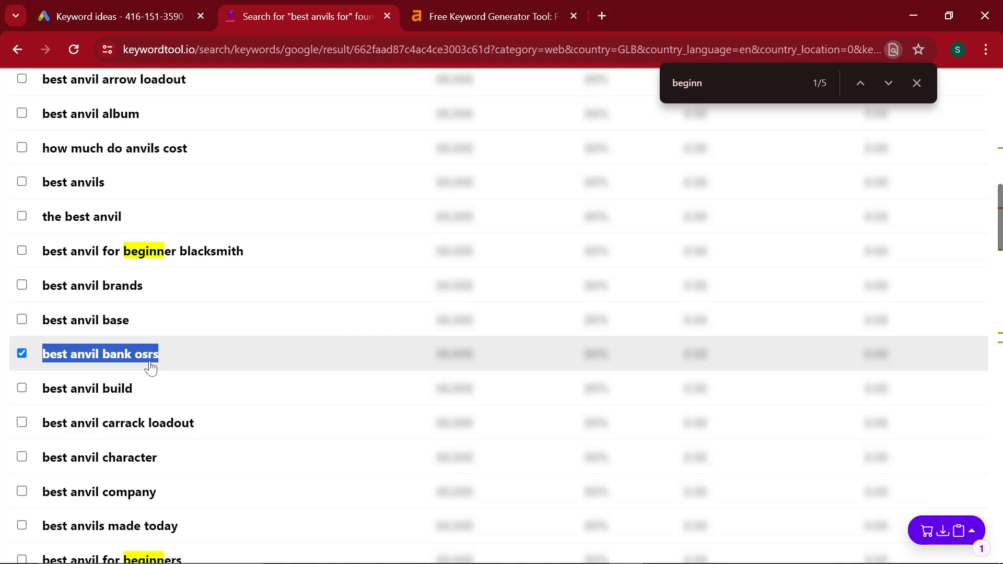
double_click(150, 368)
Scroll Shopify's collections past Protective Gear (58 products) to the hammer collections
click(166, 6)
scroll(413, 453, down, 3)
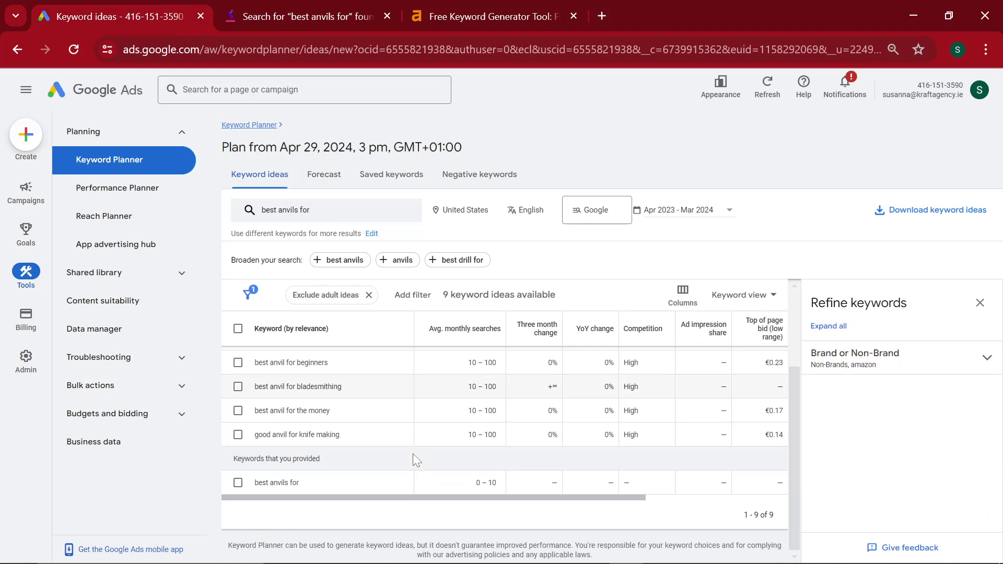
scroll(412, 453, up, 3)
key(alt+Tab)
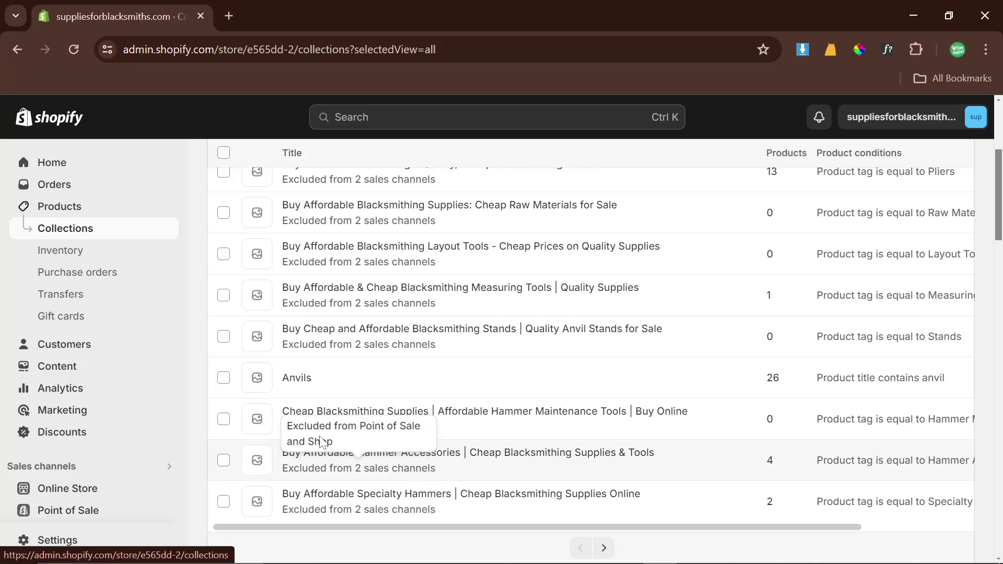
scroll(434, 440, down, 1)
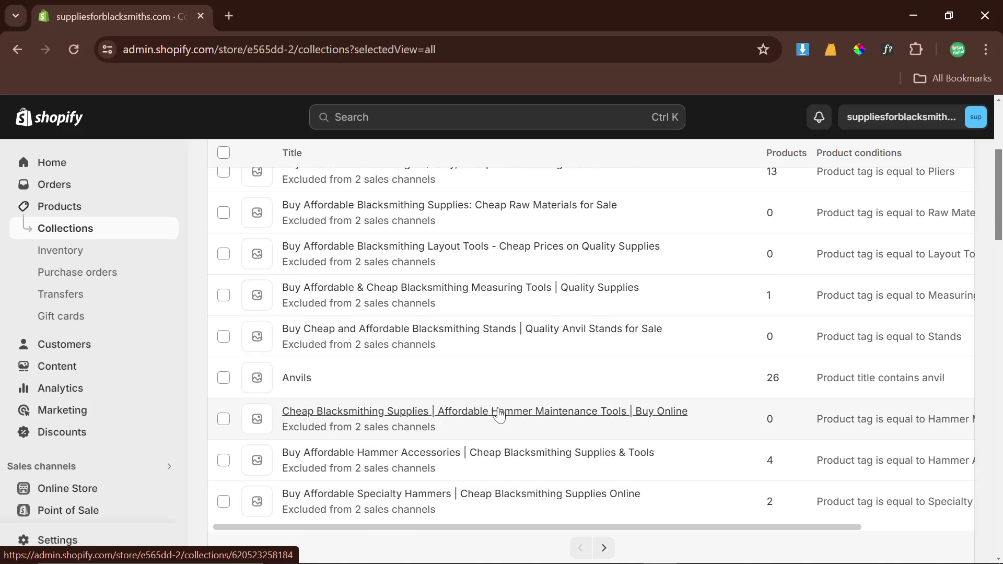
scroll(498, 415, down, 5)
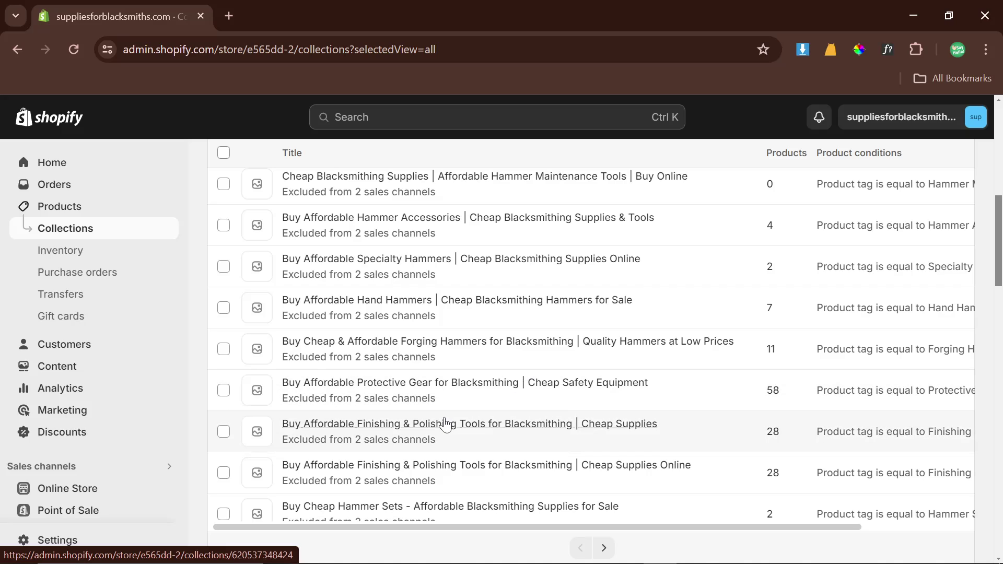
Search the Keyword Tool suggestions page for 'blade', which finds no matches
scroll(572, 458, down, 2)
key(alt+Tab)
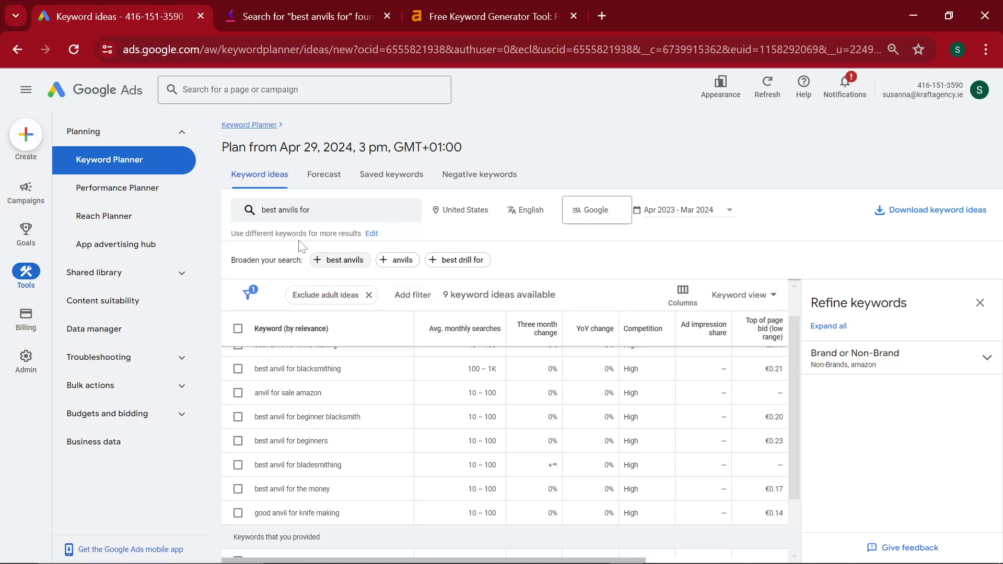
click(287, 19)
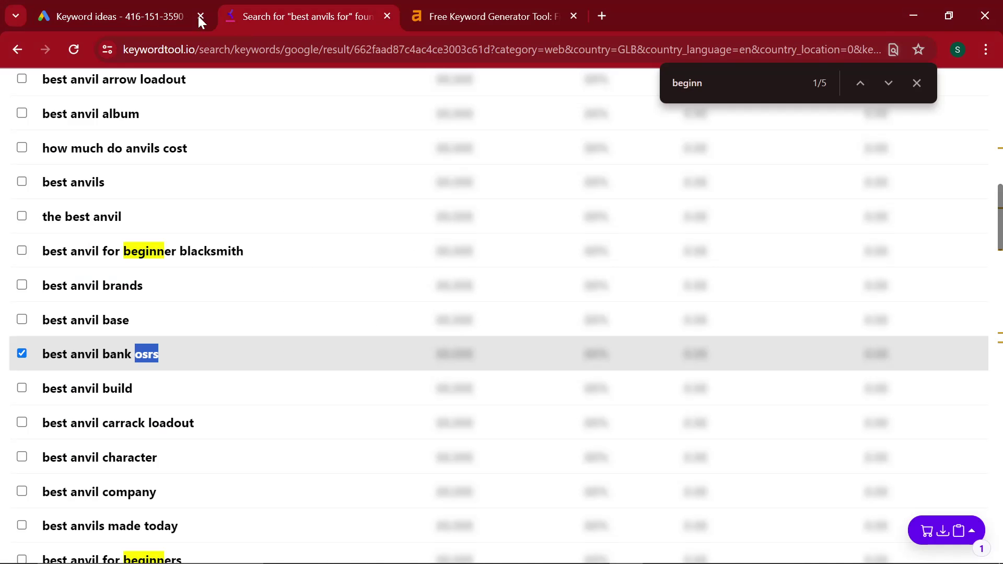
key(ctrl+f)
text(blade)
scroll(380, 250, up, 6)
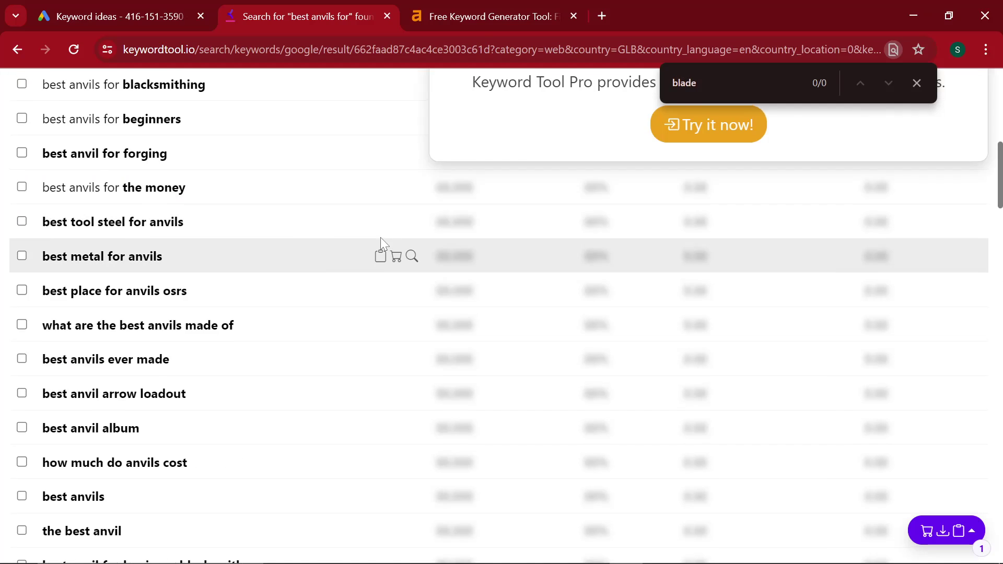
Select the 'best anvil for bladesmithing' idea in Keyword Planner, then return to Keyword Tool
key(ctrl+1)
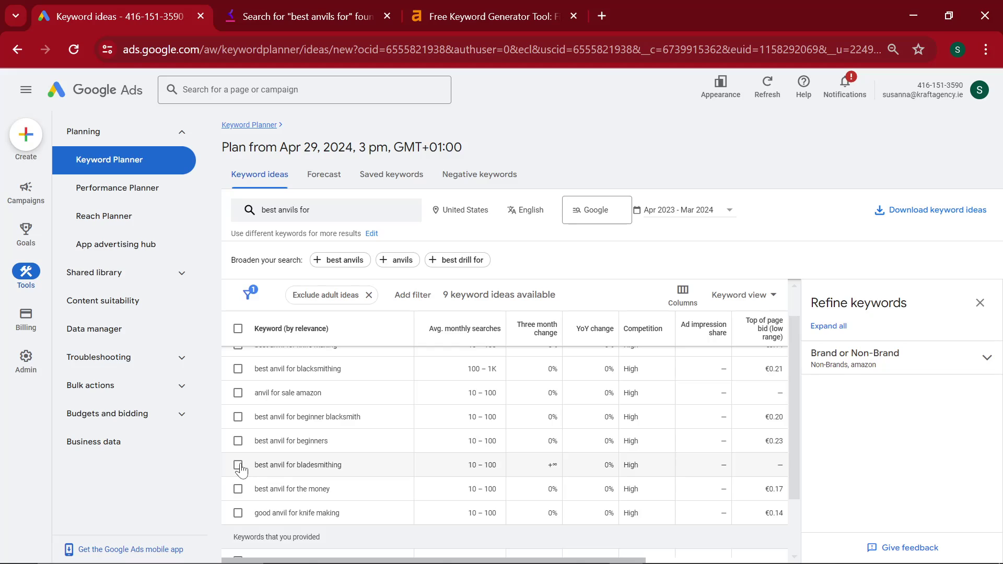
scroll(527, 386, down, 3)
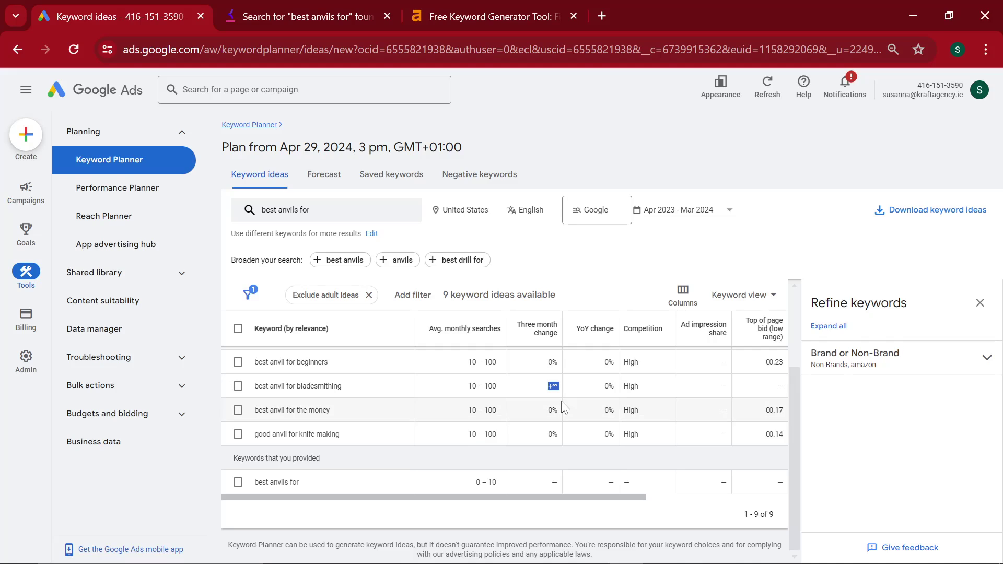
triple_click(344, 390)
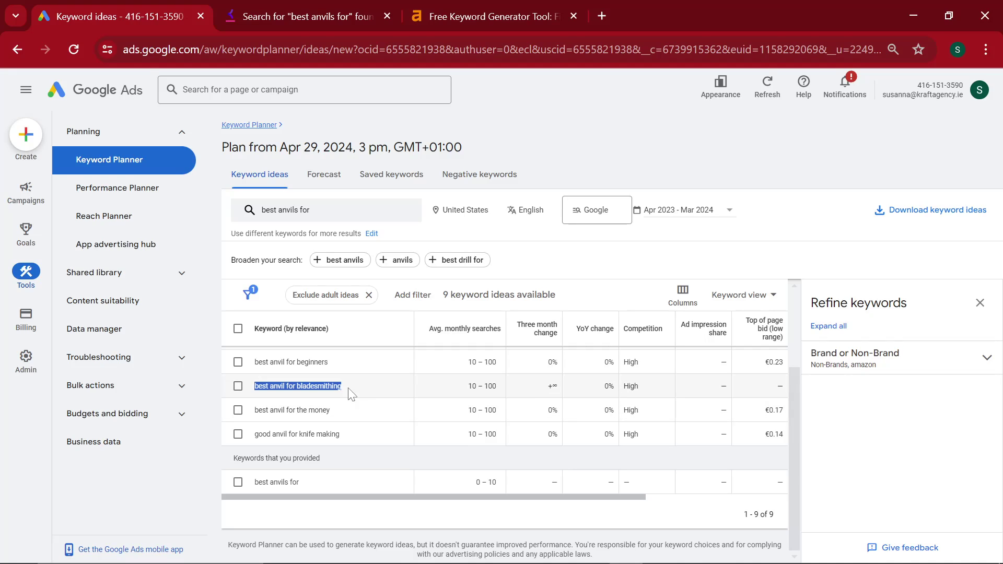
scroll(310, 404, up, 3)
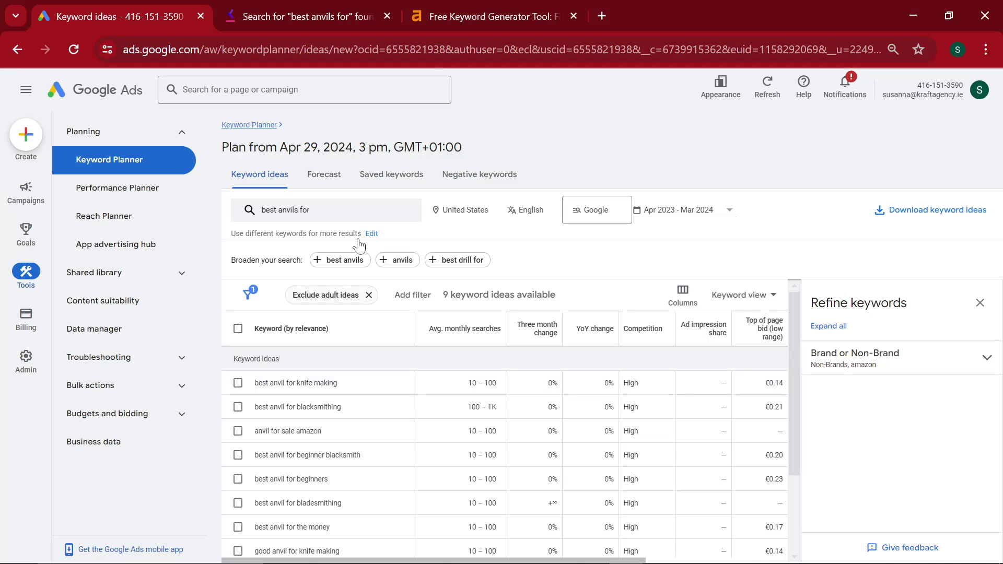
scroll(337, 431, down, 2)
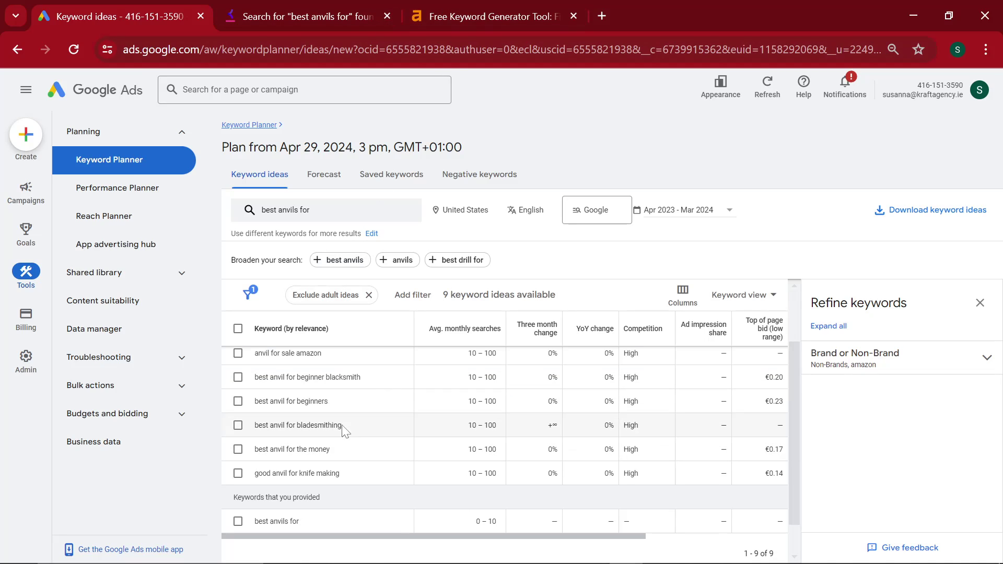
click(308, 16)
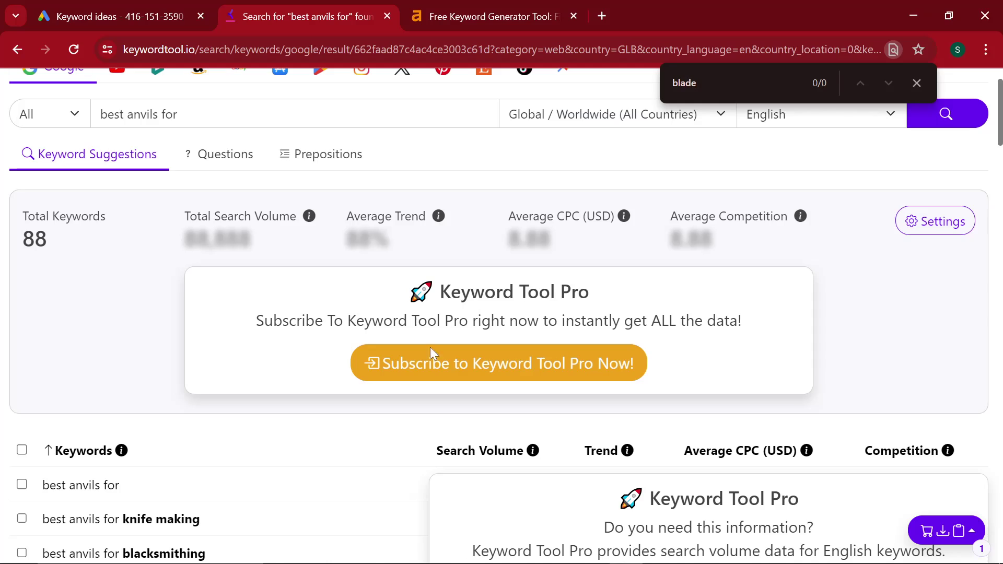
scroll(335, 454, down, 7)
scroll(336, 453, up, 2)
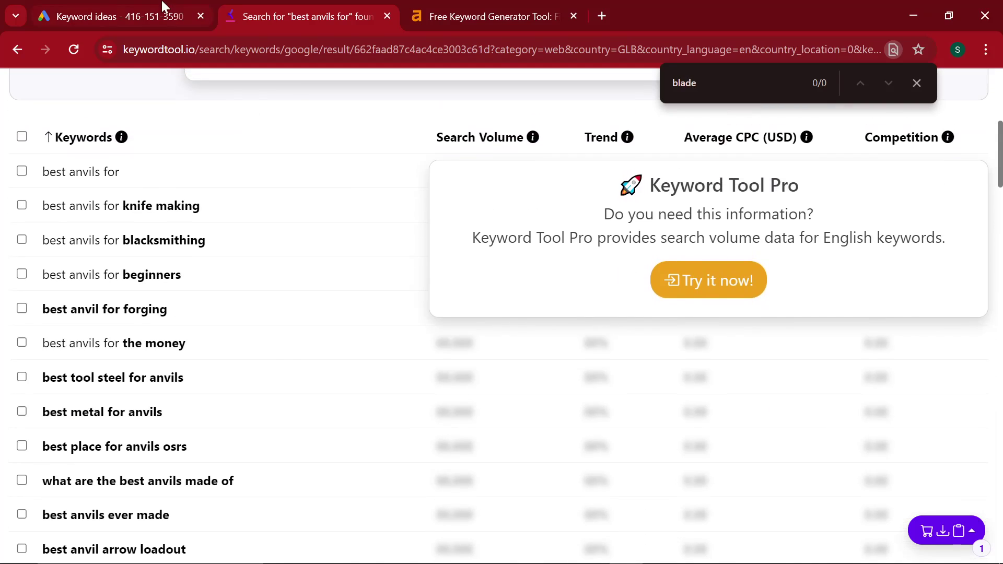
Replace the Keyword Tool search 'best anvils for' with 'best power hammer' and run it
click(157, 17)
click(318, 16)
scroll(217, 188, up, 10)
triple_click(136, 192)
text(bes)
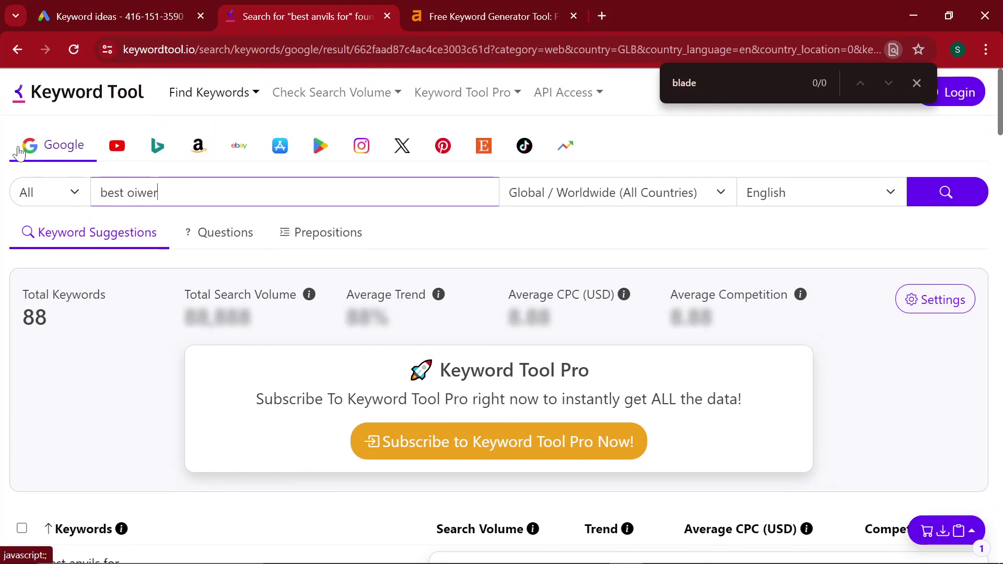
text(t power hammer)
key(Return)
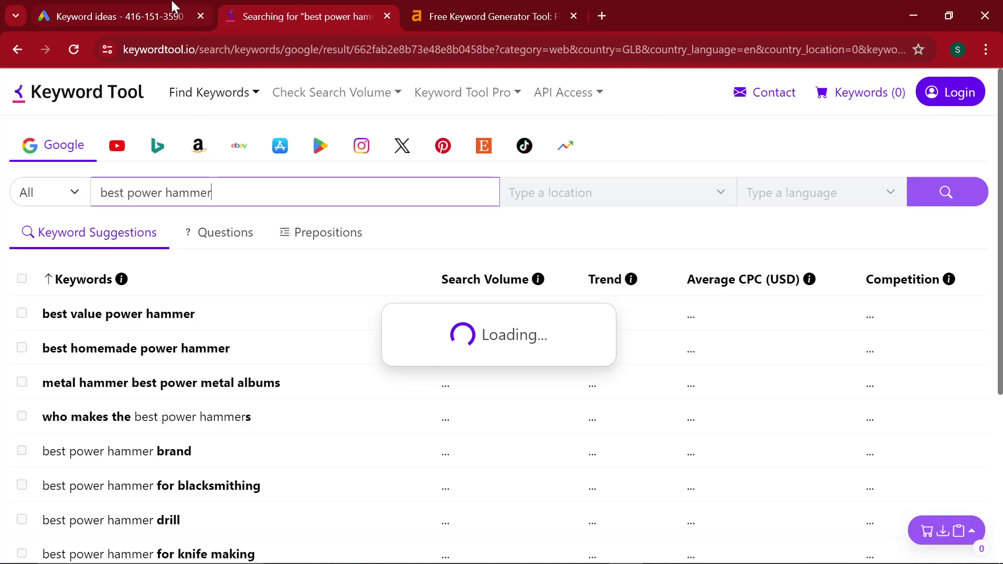
Change the Keyword Planner search to 'best power hammer' to get 61 ideas
scroll(238, 144, down, 3)
key(ctrl+shift+Tab)
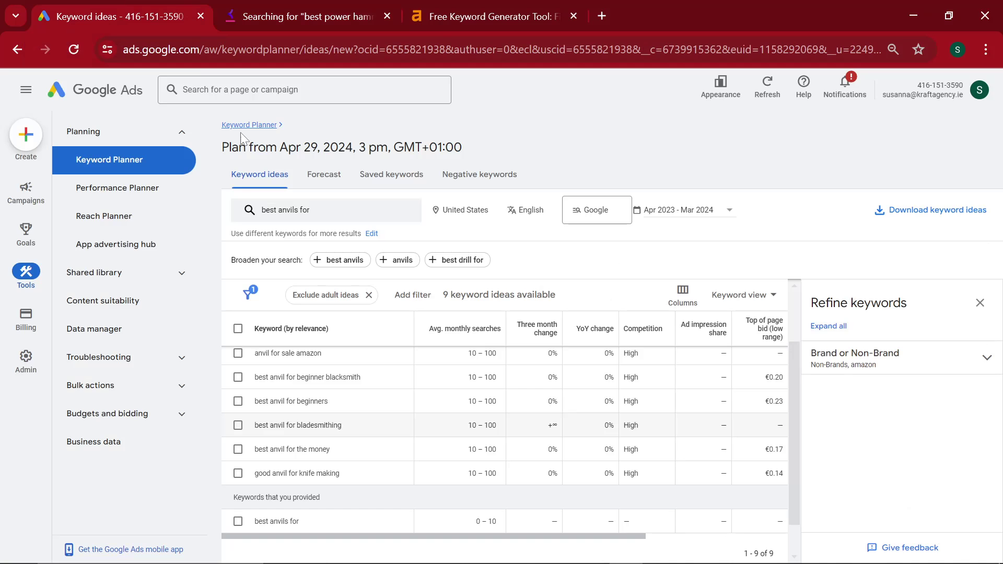
click(321, 222)
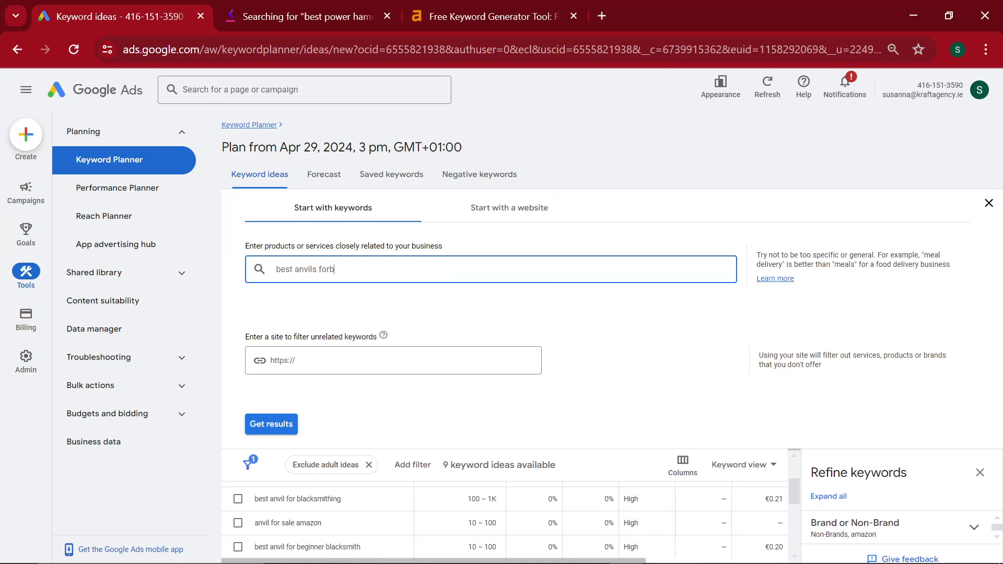
key(BackSpace)
key(BackSpace)
key(BackSpace)
key(BackSpace)
key(BackSpace)
key(BackSpace)
key(BackSpace)
key(BackSpace)
key(BackSpace)
key(BackSpace)
key(BackSpace)
text(power hammer)
key(Return)
key(Return)
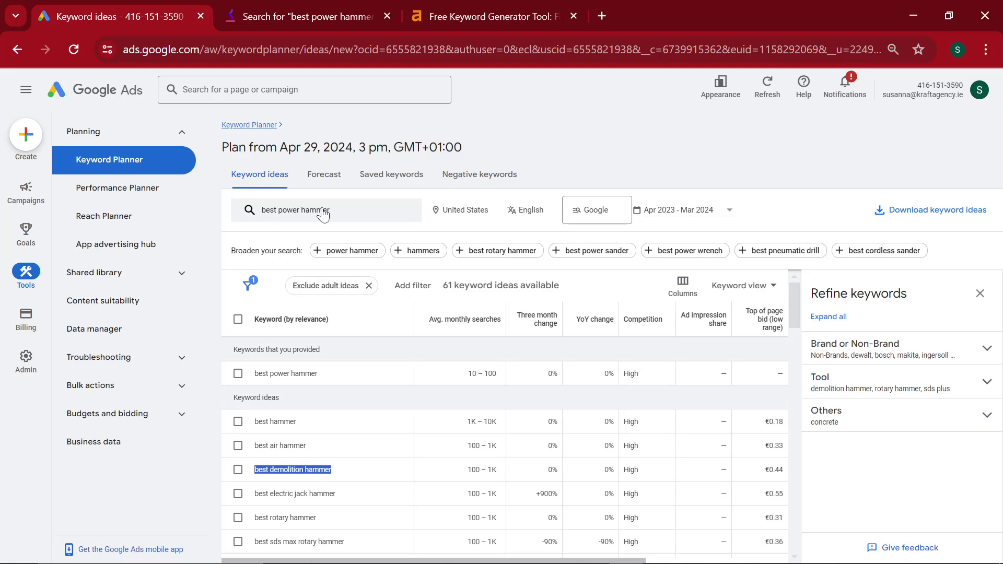
Review ideas like best air hammer, best electric jack hammer, best rotary hammer and best demolition hammer
triple_click(296, 446)
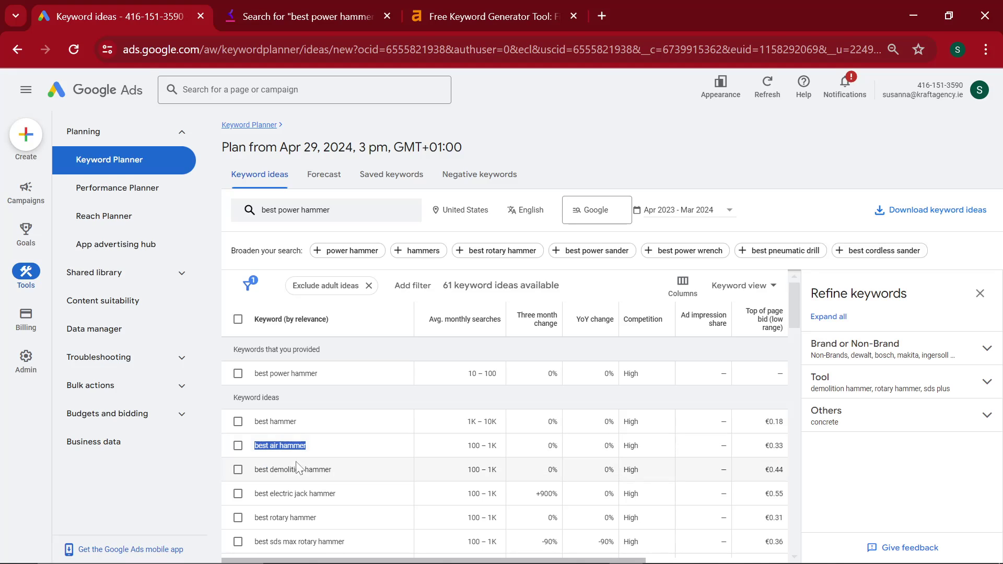
triple_click(294, 494)
scroll(364, 508, down, 1)
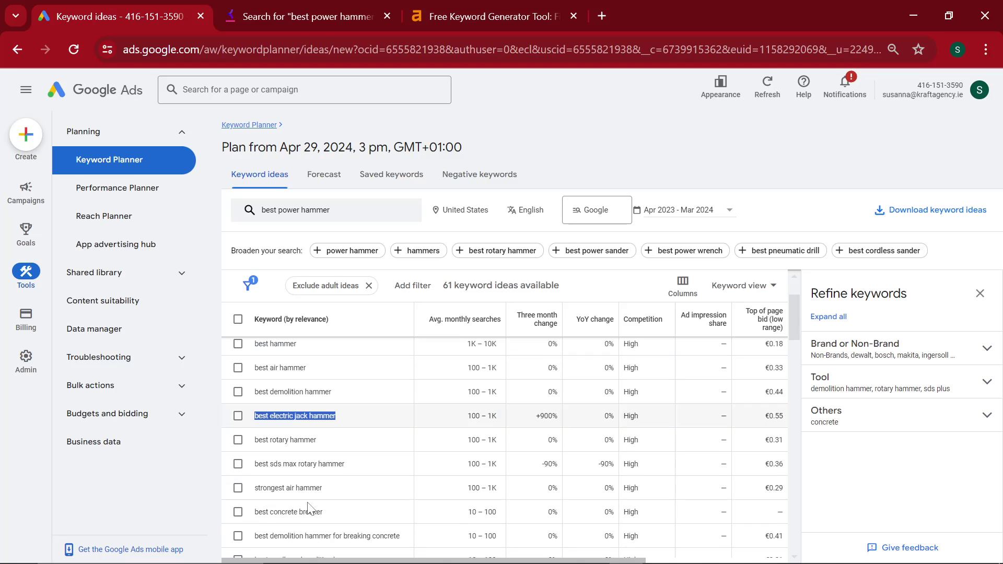
triple_click(300, 439)
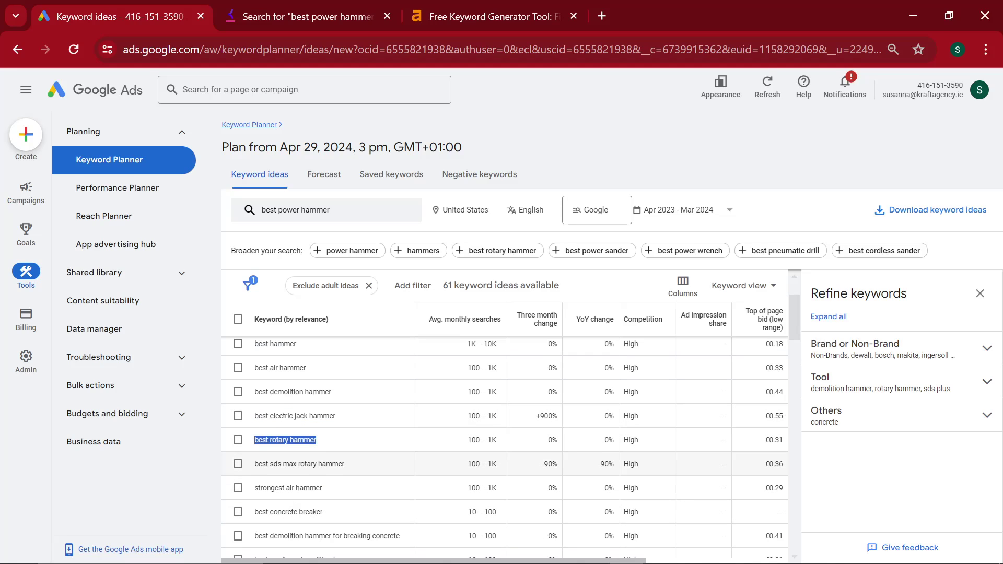
click(288, 488)
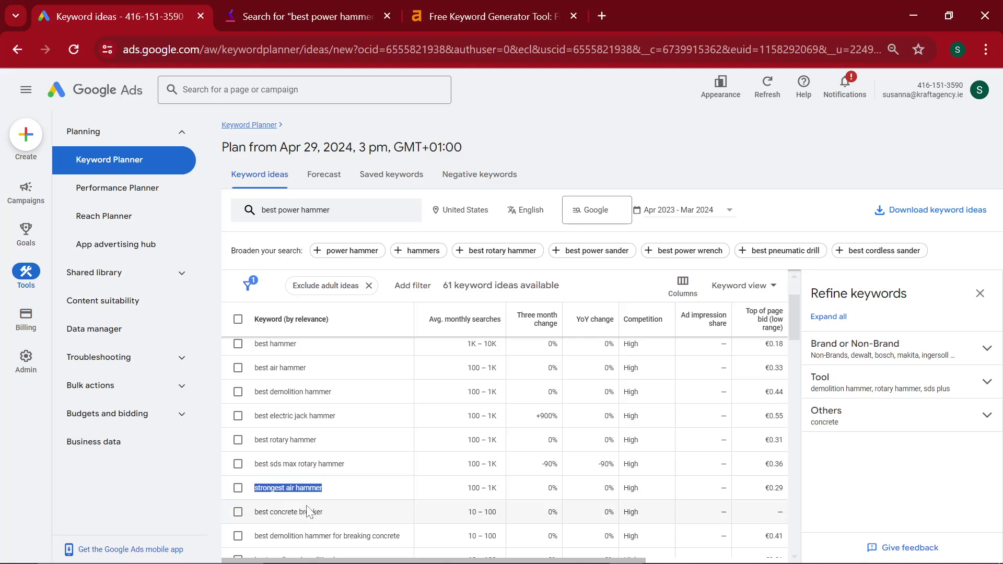
scroll(313, 509, down, 1)
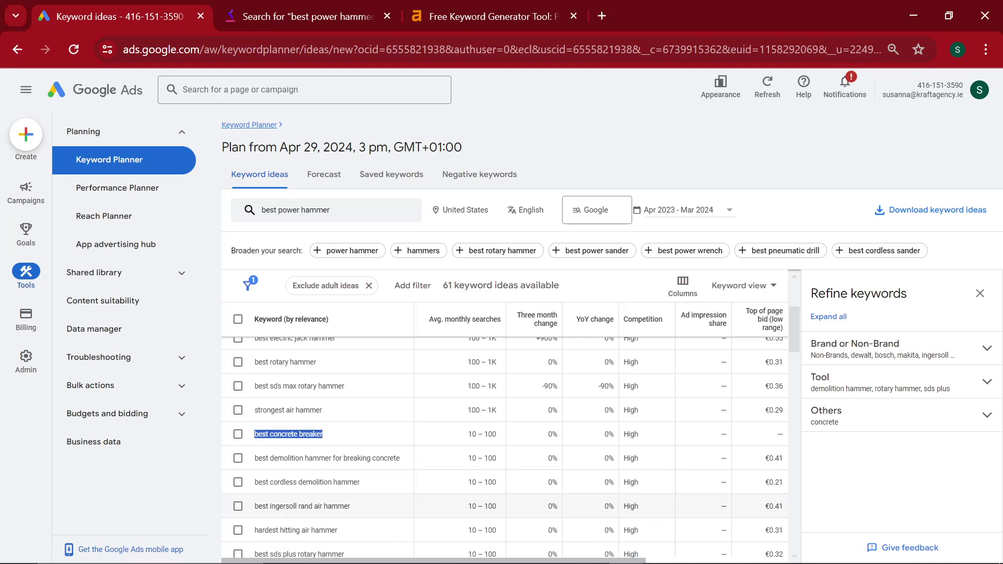
scroll(313, 504, down, 1)
scroll(313, 504, down, 1)
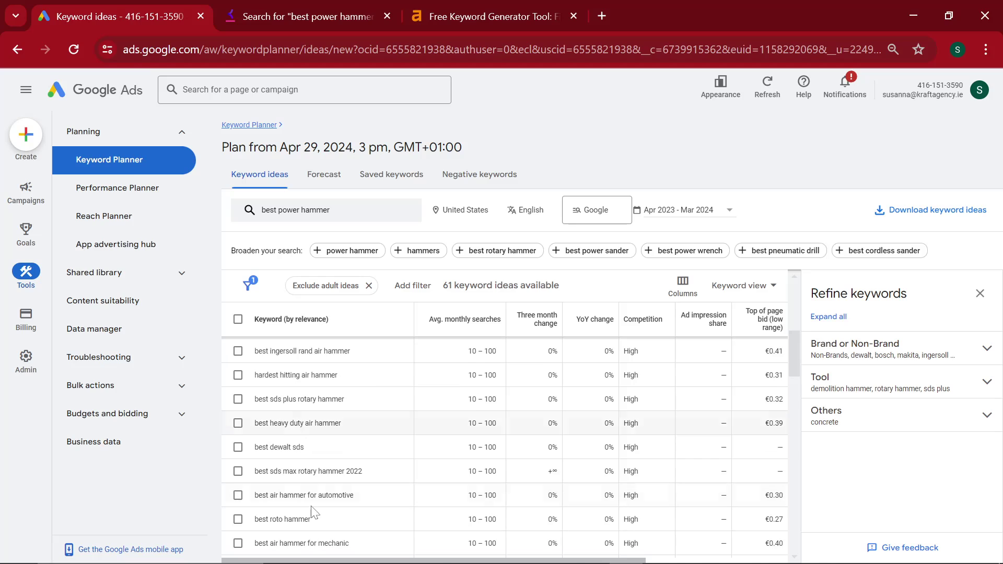
drag(346, 544, 313, 375)
click(314, 375)
scroll(328, 455, up, 2)
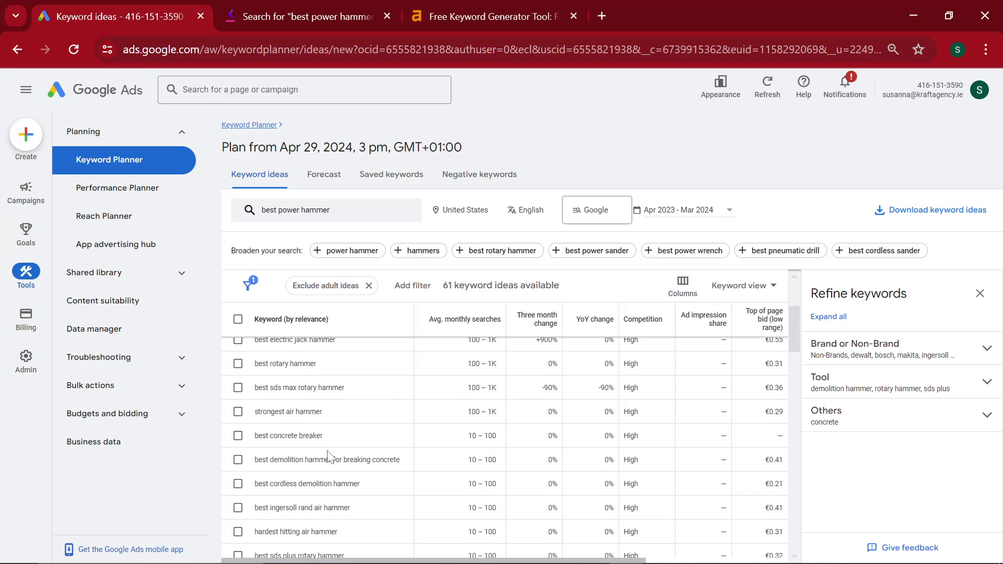
scroll(328, 456, up, 1)
Compare Keyword Planner's ideas with Keyword Tool's 40 'best power hammer' suggestions
key(ctrl+Tab)
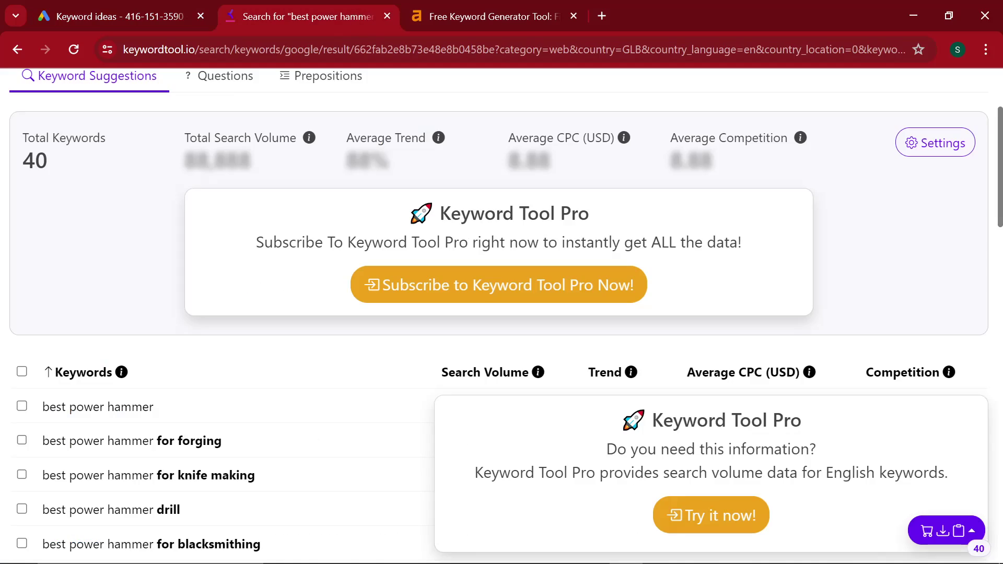
click(129, 8)
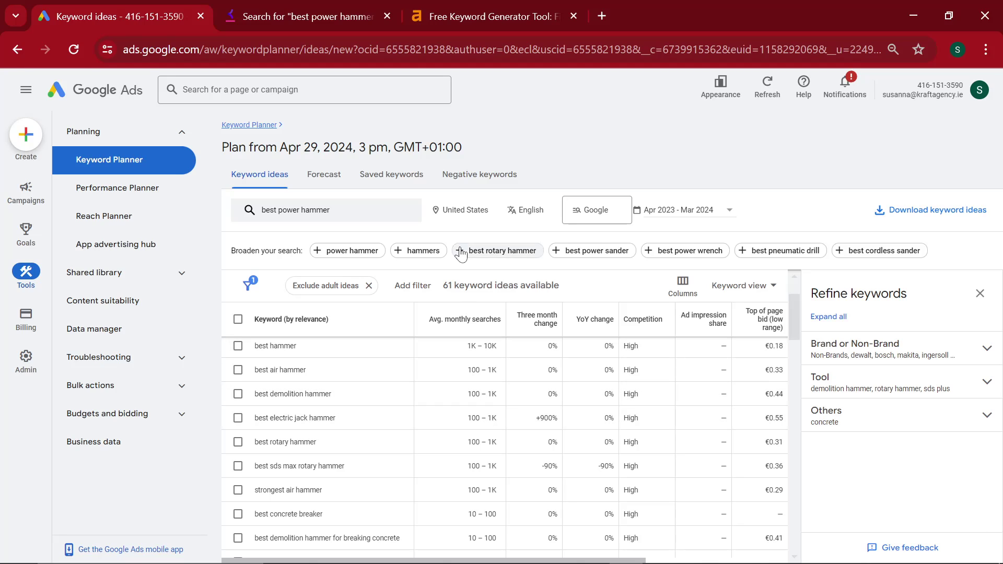
click(343, 11)
scroll(418, 405, up, 3)
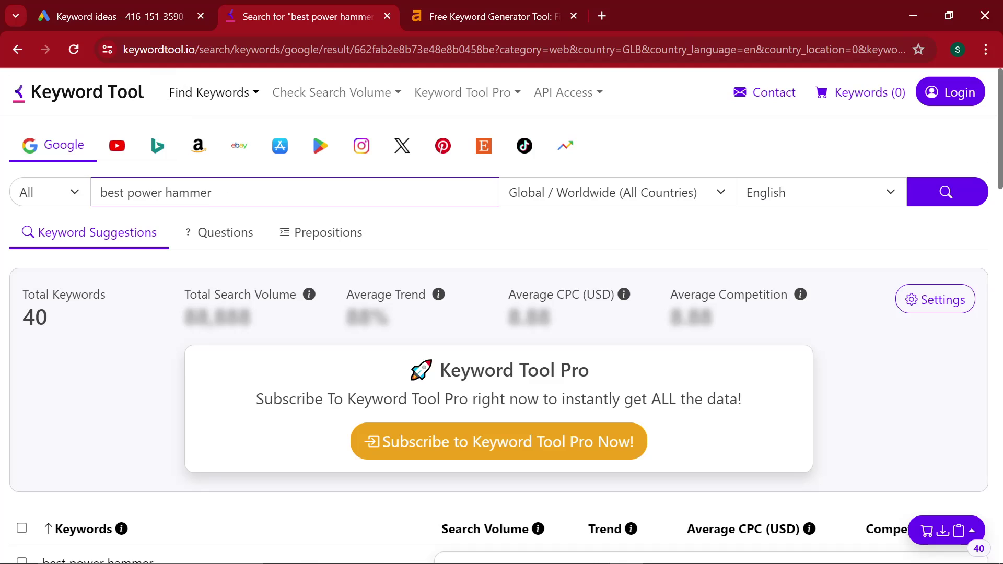
key(ctrl+a)
click(131, 9)
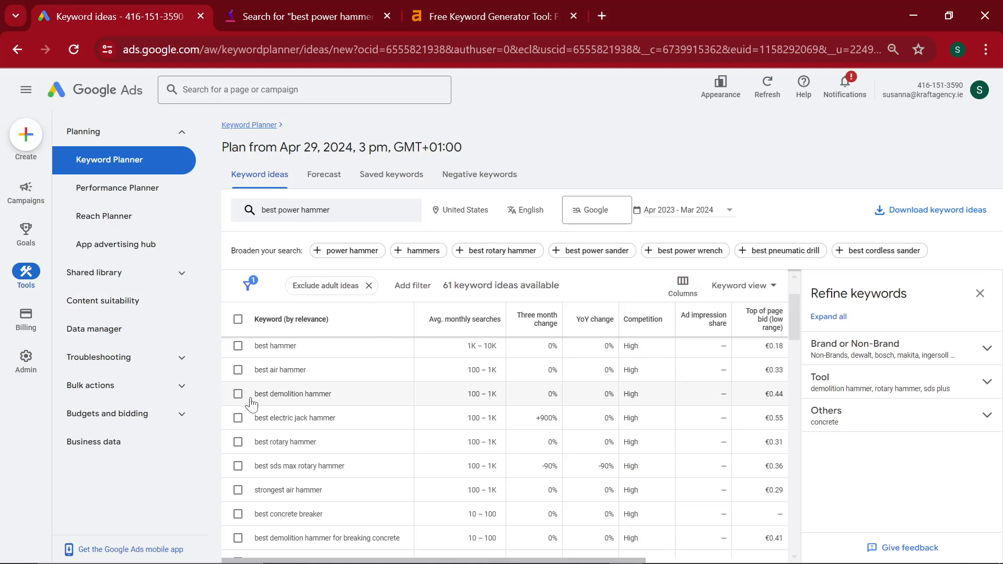
Search Google for 'best demolition hammer' in a new tab
click(601, 15)
text(google.com)
key(Return)
text(best demolition hammer)
scroll(372, 358, down, 6)
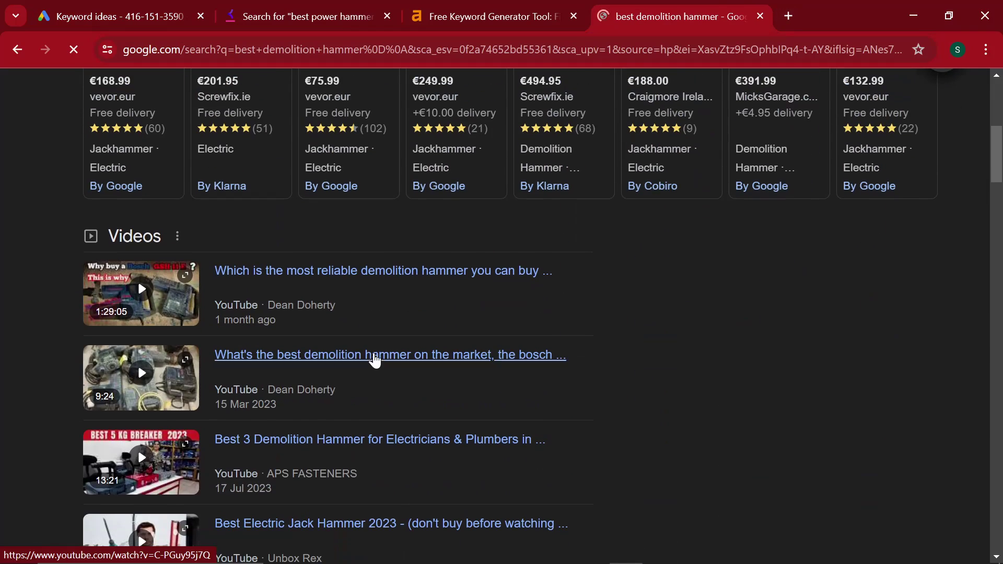
Find 'black' on the Google results, then go back to the 61 Keyword Planner ideas
key(ctrl+f)
text(black)
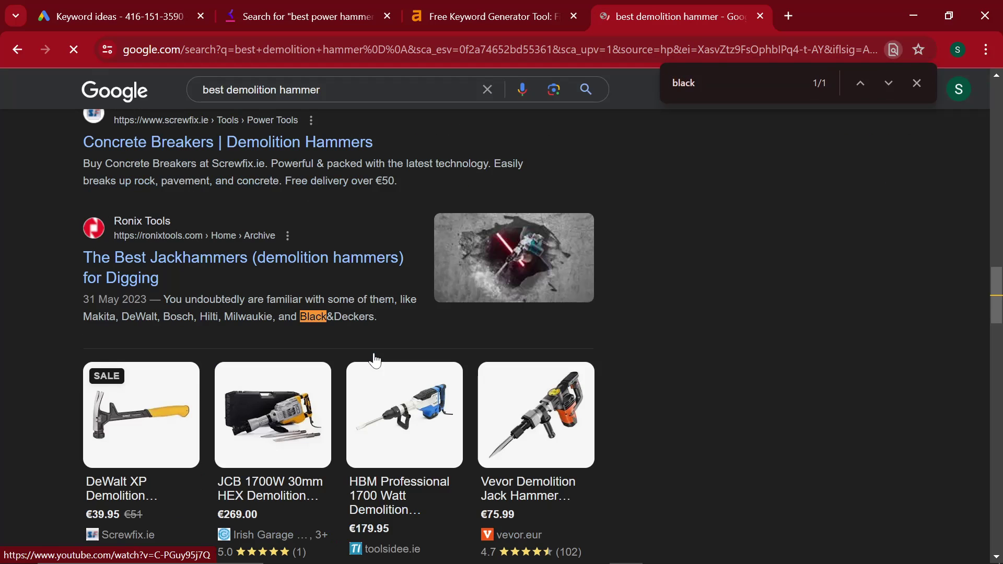
click(157, 7)
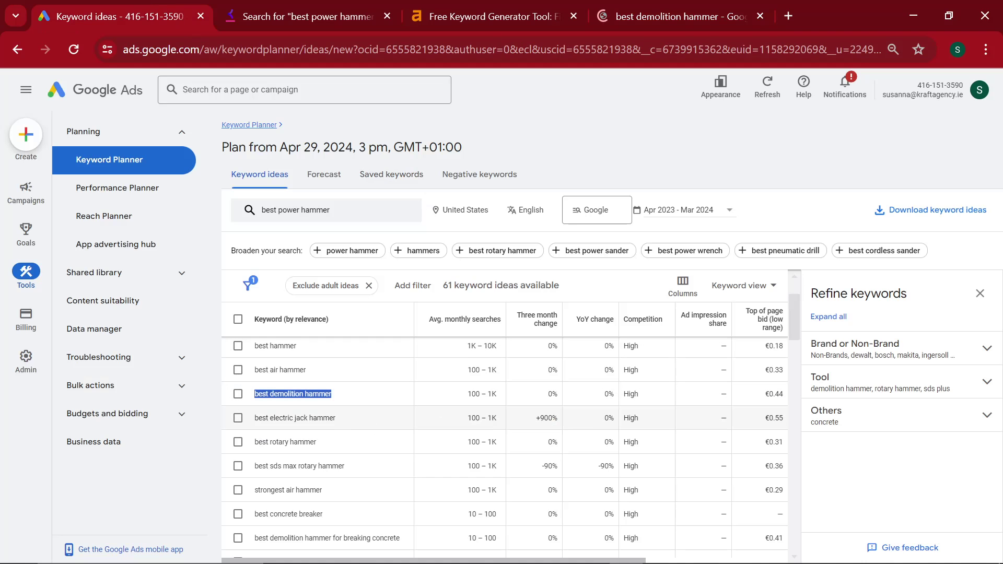
scroll(504, 443, down, 8)
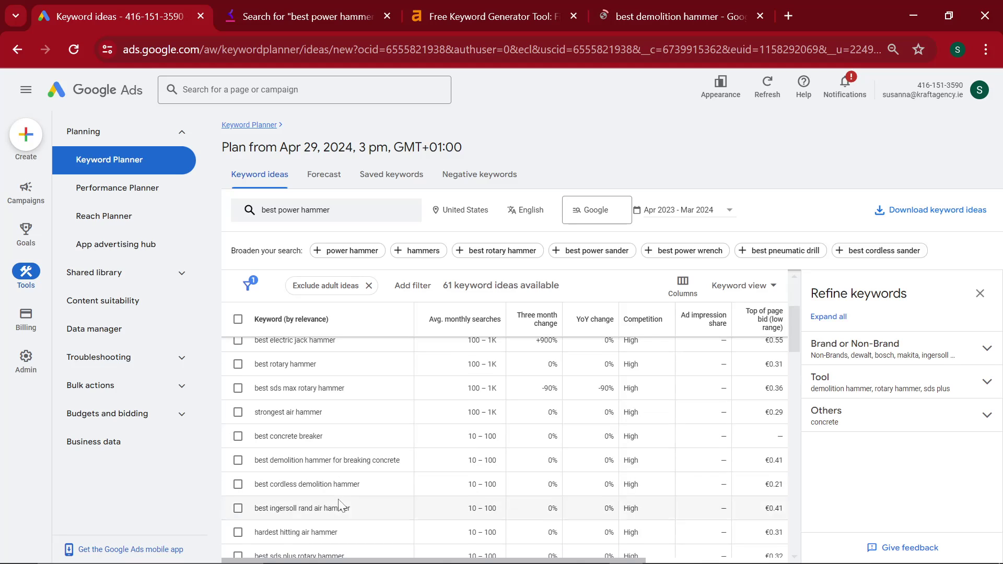
Check Keyword Tool's suggestions, then pick 'good air hammer' among Keyword Planner's hammer ideas
click(308, 16)
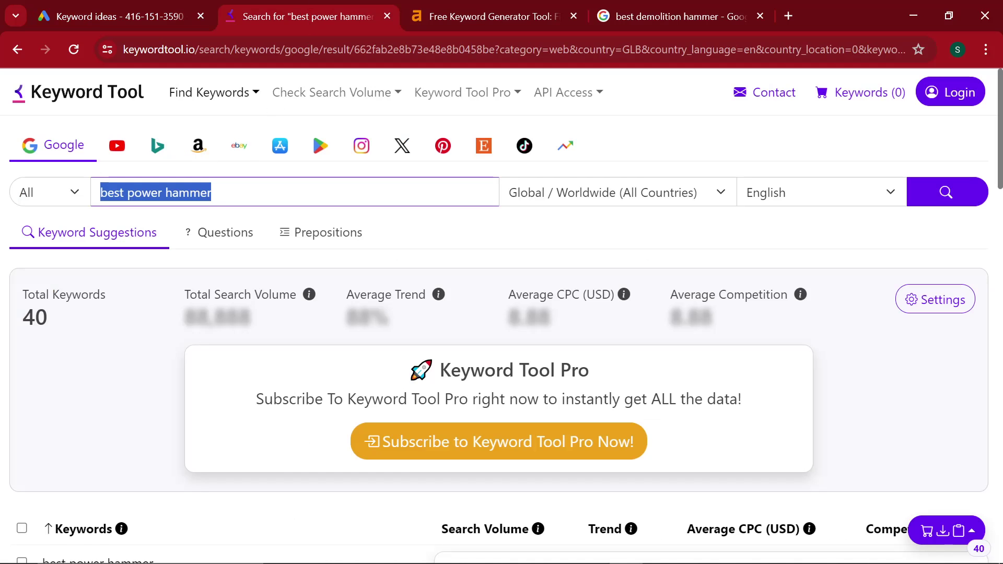
scroll(220, 387, down, 7)
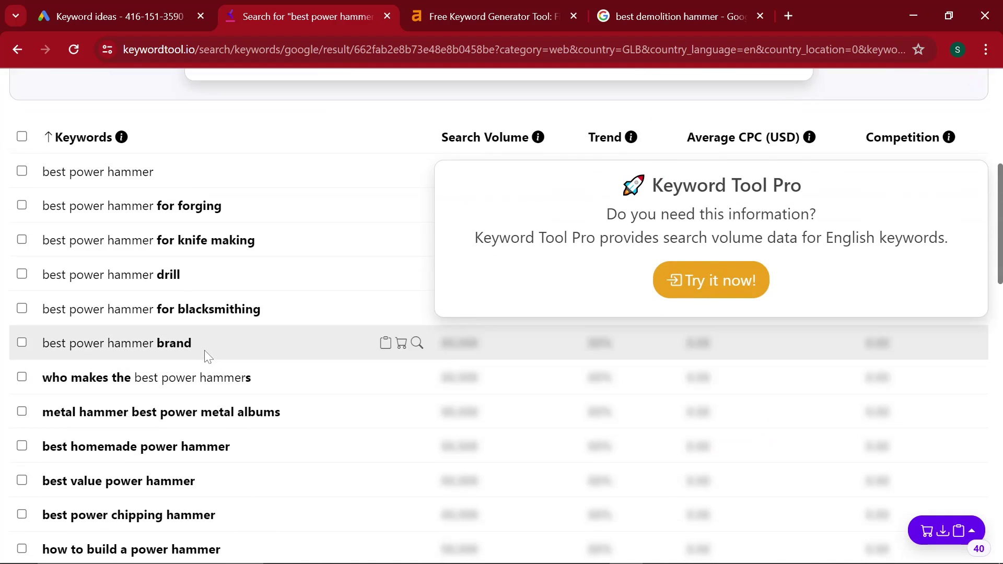
scroll(213, 412, up, 3)
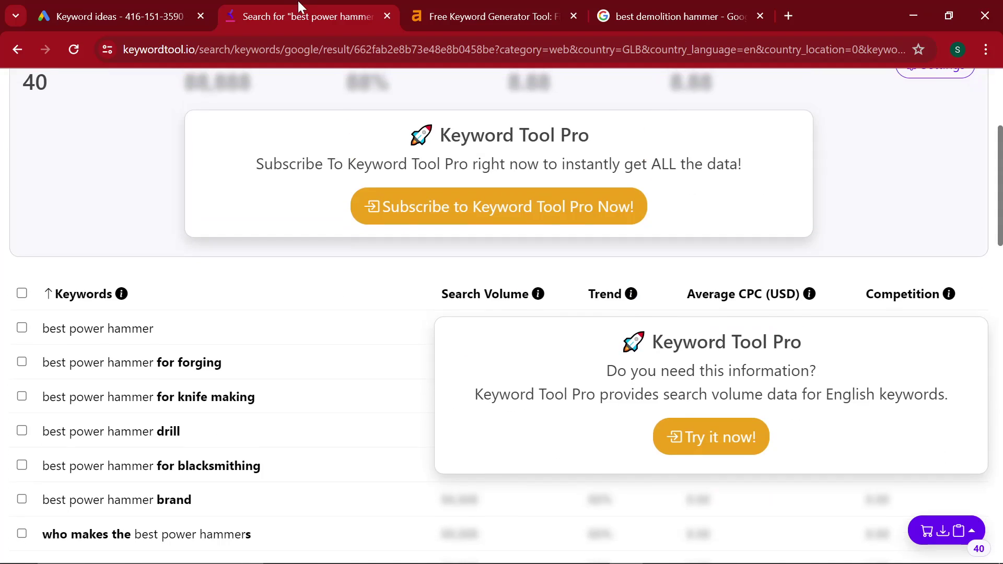
click(118, 8)
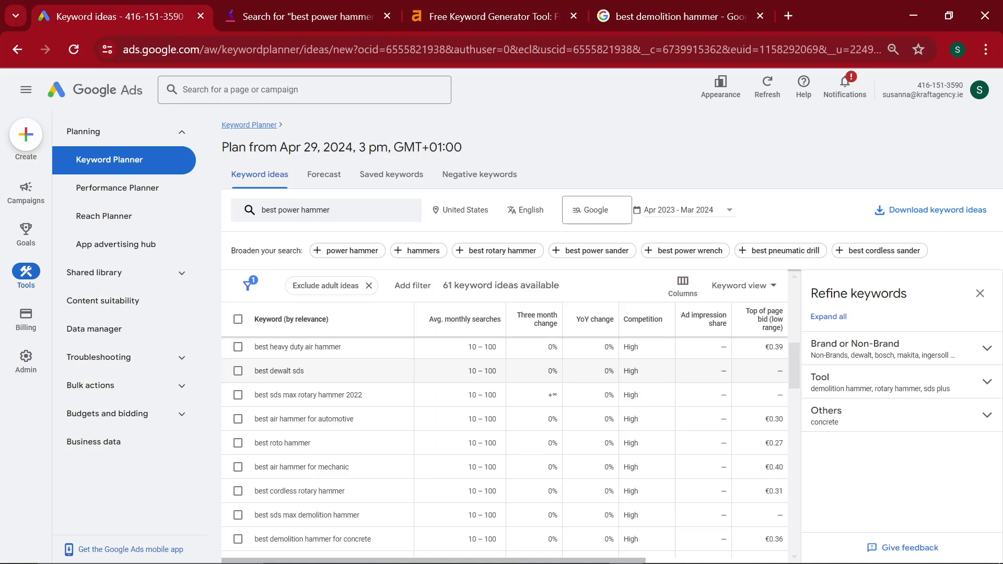
scroll(504, 447, down, 3)
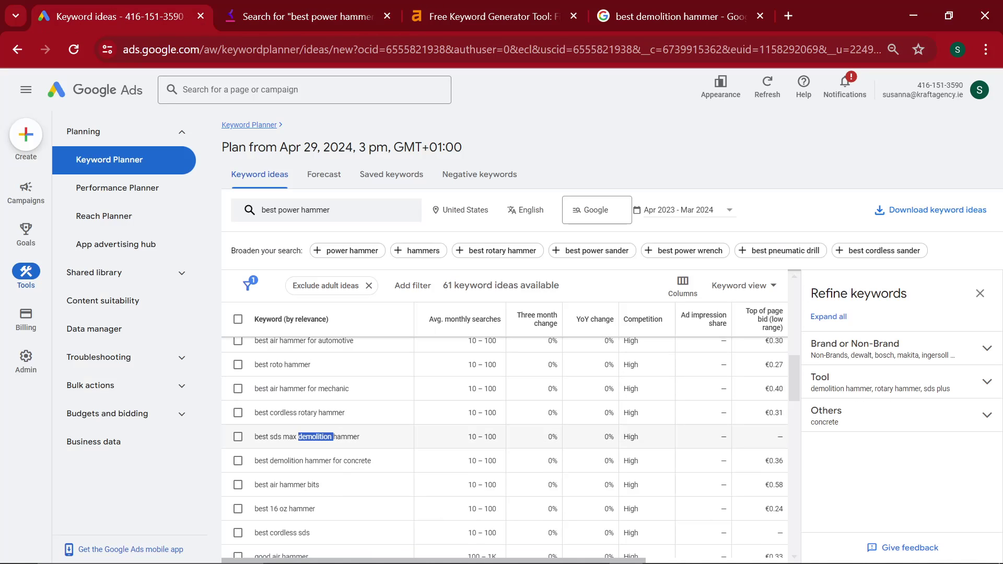
triple_click(313, 436)
scroll(313, 437, down, 2)
triple_click(287, 504)
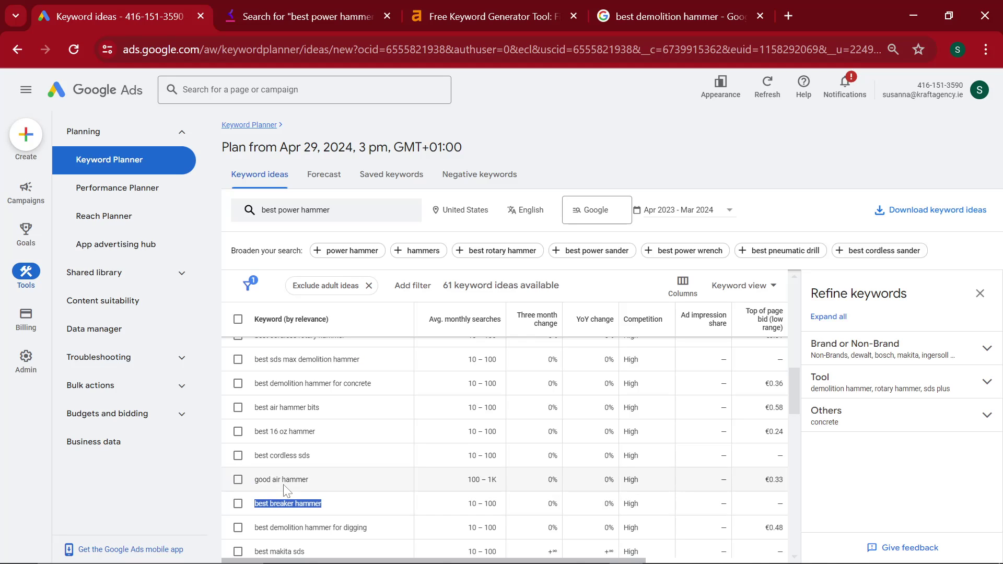
triple_click(284, 480)
key(ctrl+c)
Replace the Google search with 'good air hammer' and scroll its results
click(674, 16)
triple_click(262, 90)
key(ctrl+v)
scroll(179, 384, down, 3)
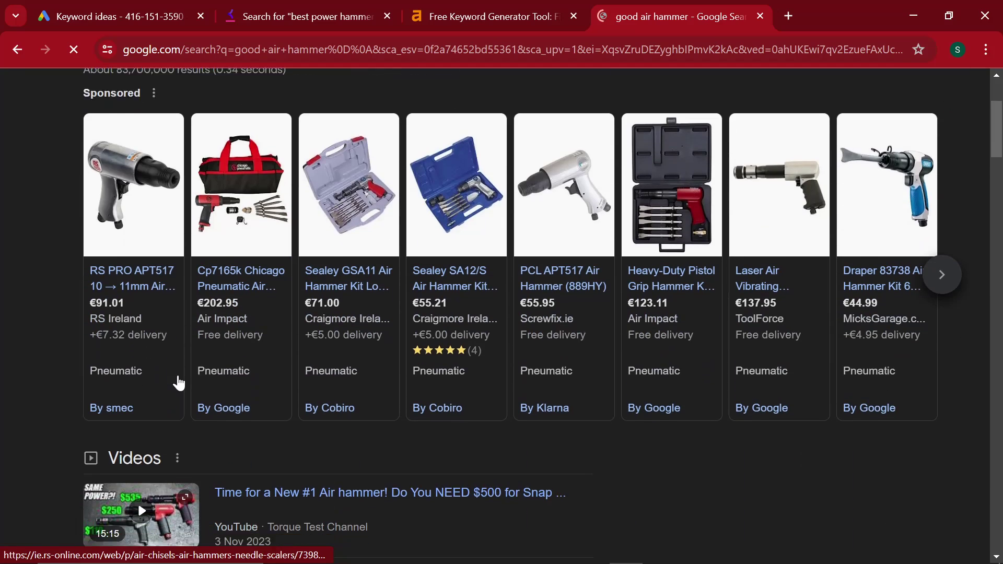
scroll(179, 384, down, 5)
Bring up Shopify's collections list and scroll through it
key(ctrl+1)
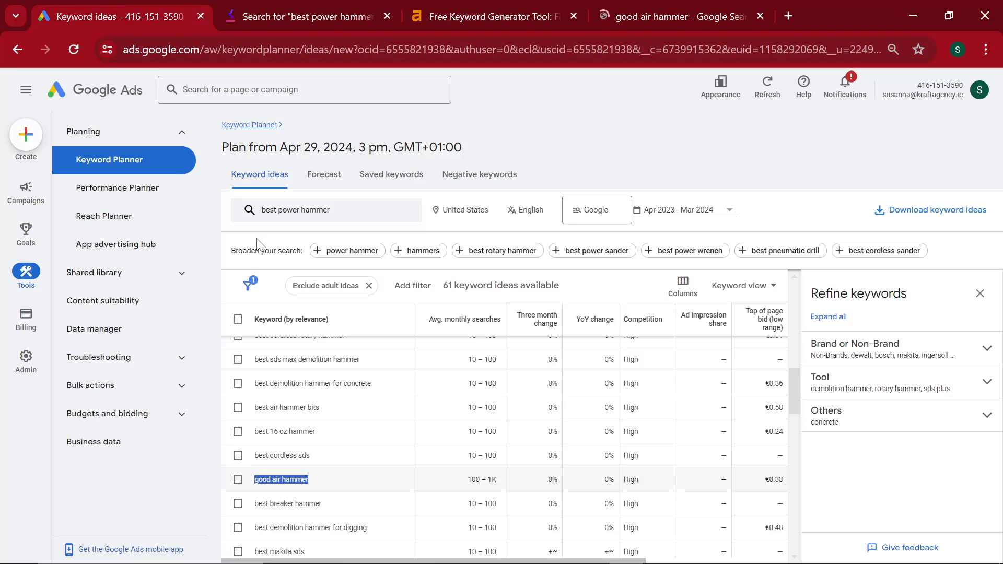
key(alt+Tab)
scroll(452, 443, down, 2)
scroll(452, 443, down, 3)
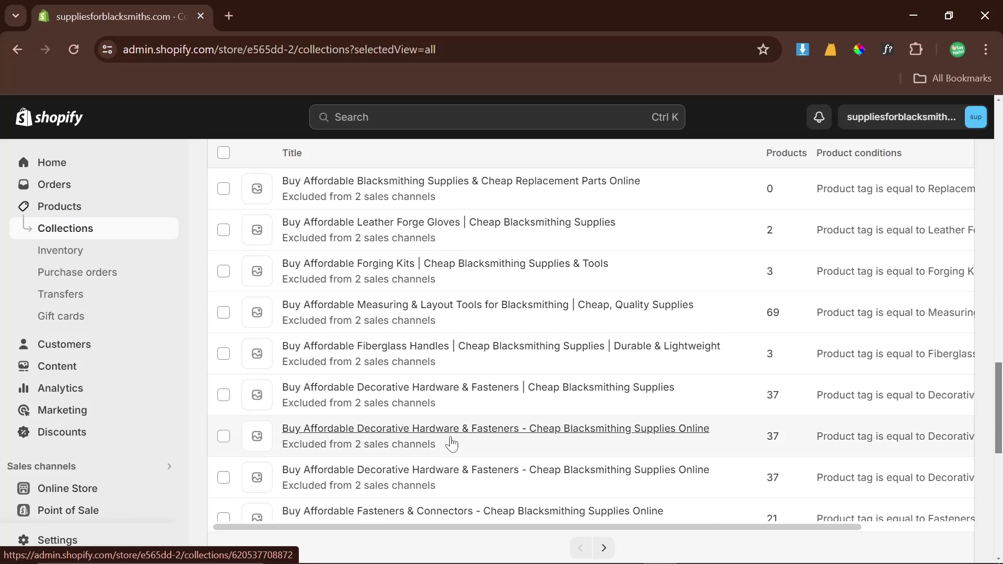
Move to the next collections page (Steel Ruler, Eye Protection), then return to Keyword Tool's power hammer results
scroll(525, 466, down, 5)
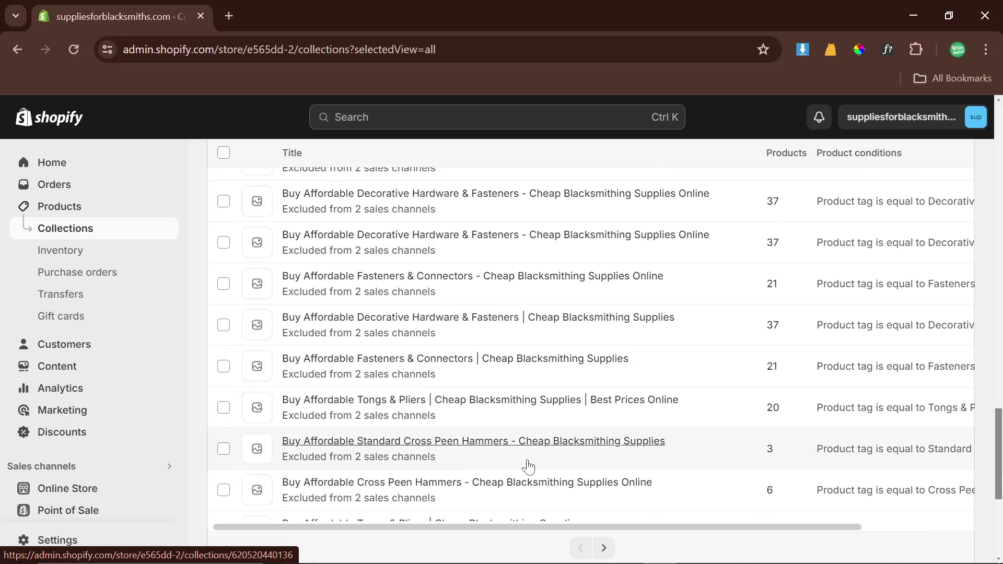
scroll(527, 466, down, 5)
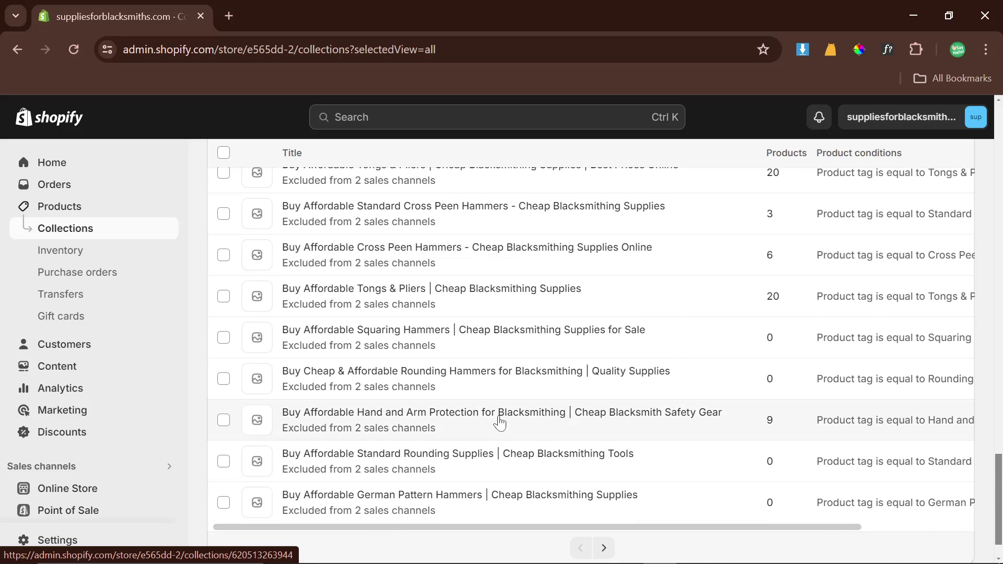
click(604, 547)
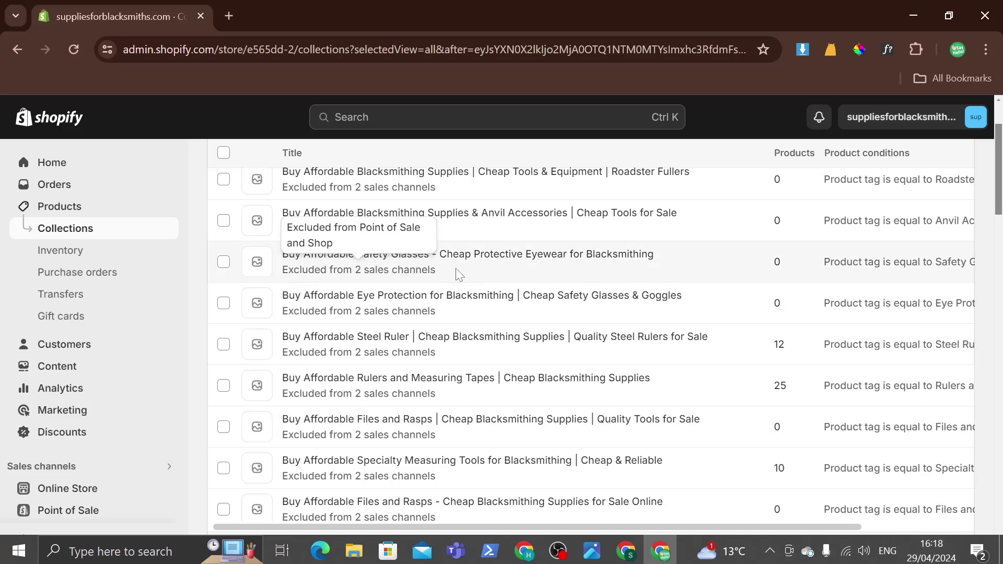
key(alt+Tab)
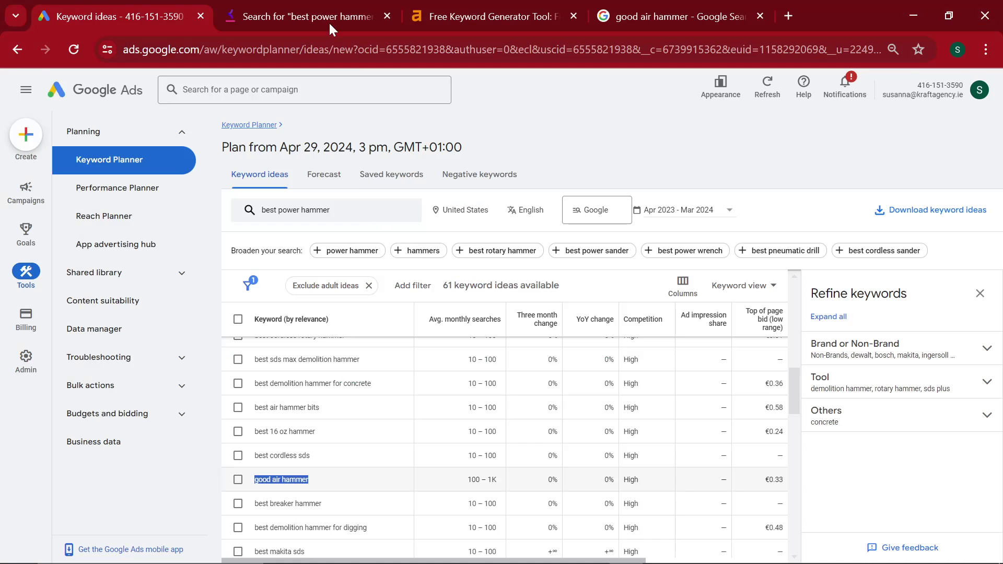
click(328, 19)
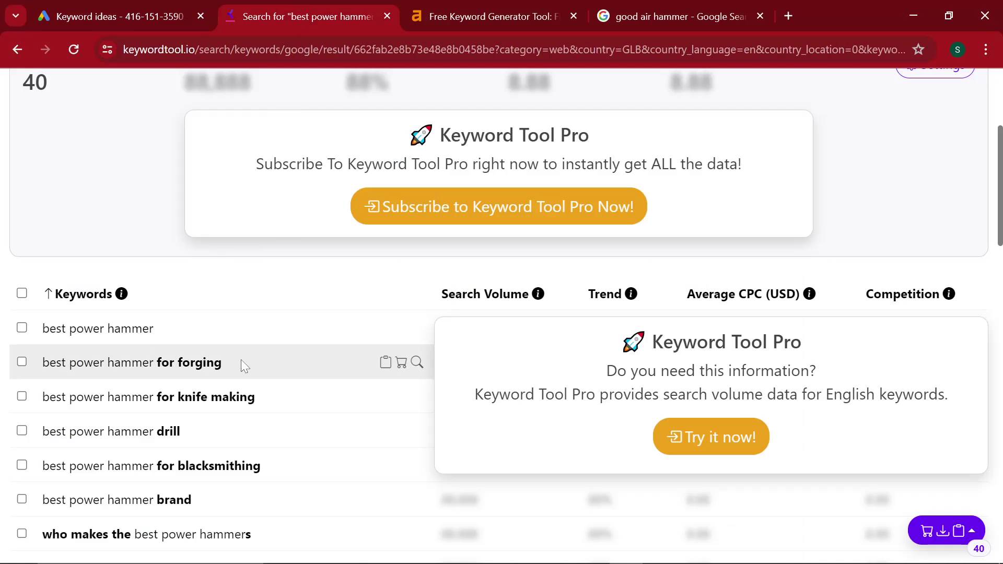
key(alt+Tab)
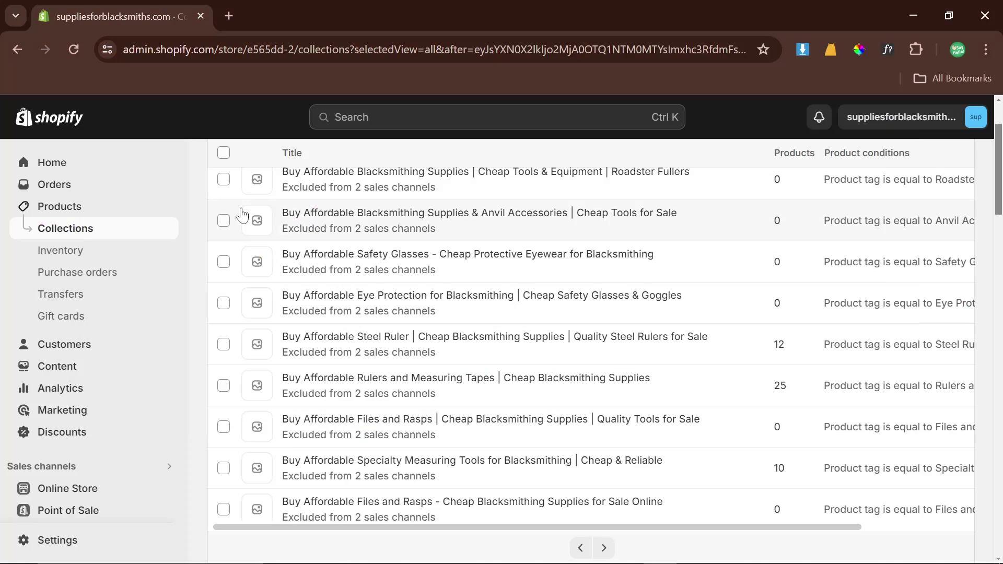
Get Keyword Tool suggestions for 'best steel ruler for' and tick 'steel ruler specifications'
key(alt+Tab)
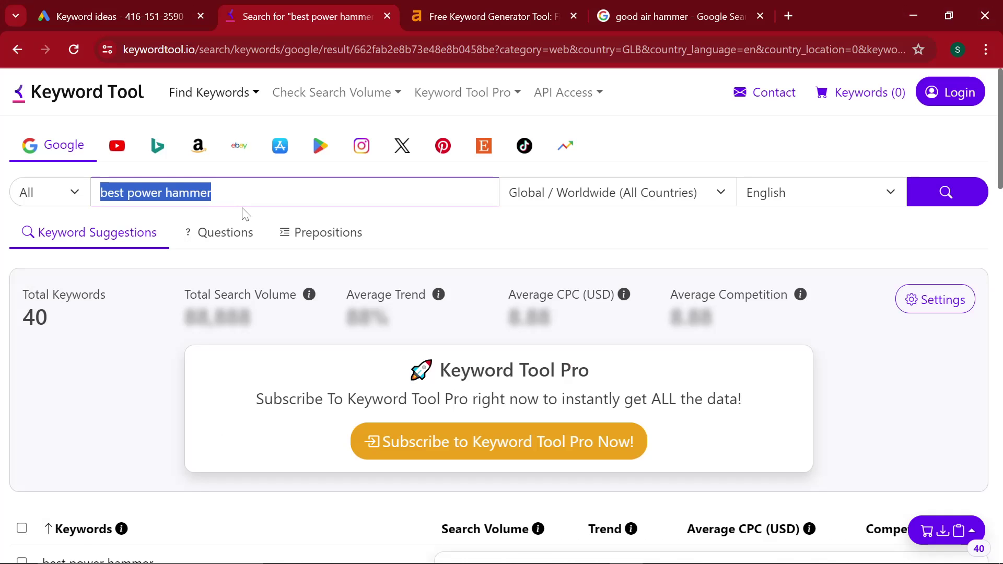
text(best steel ruler)
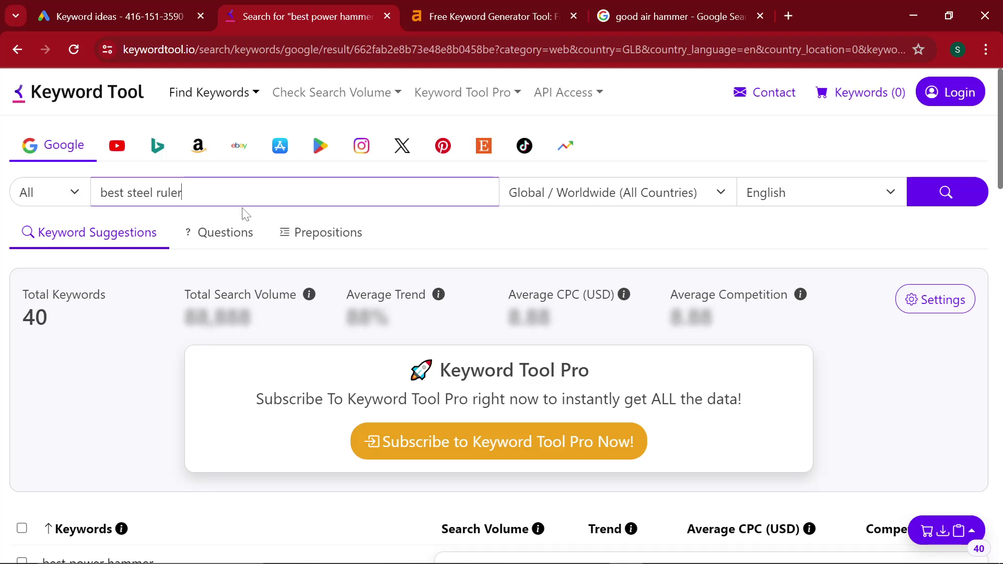
key(Return)
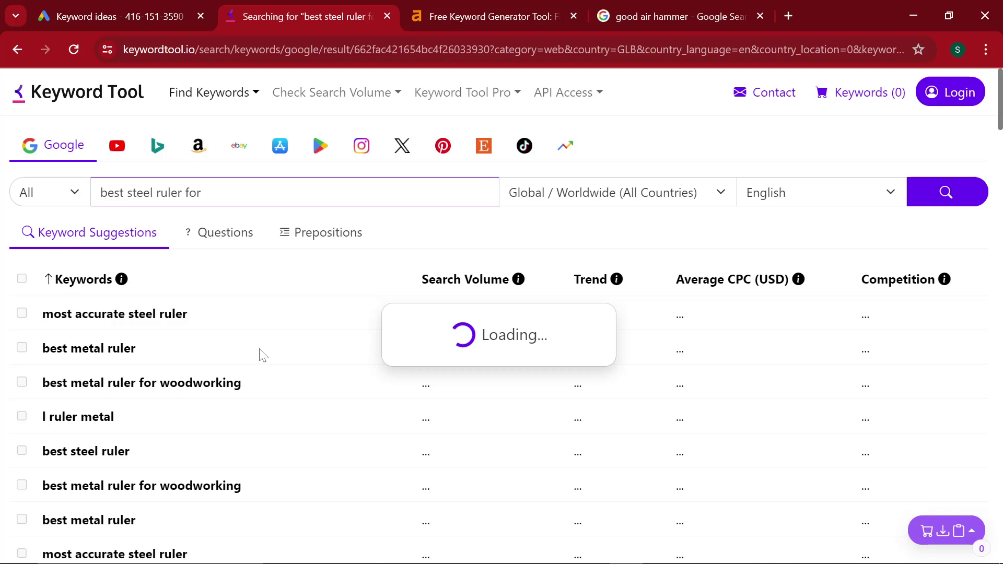
scroll(260, 354, down, 5)
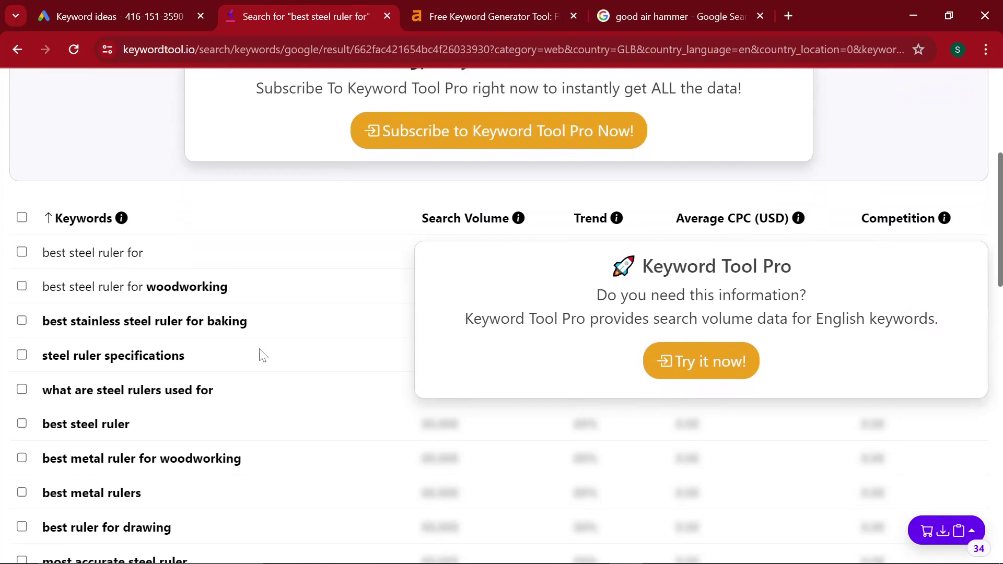
shift+click(156, 353)
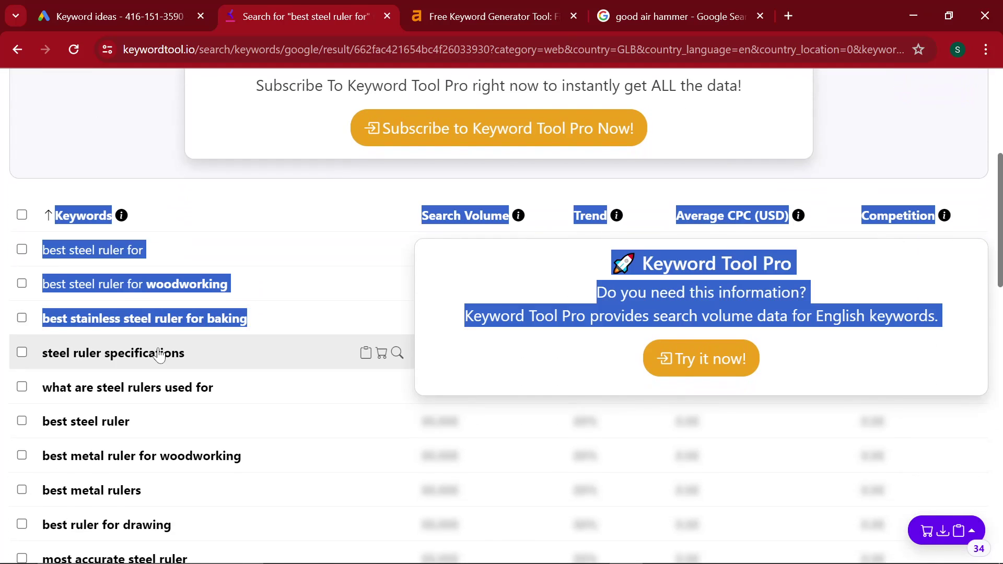
triple_click(166, 298)
scroll(206, 361, down, 6)
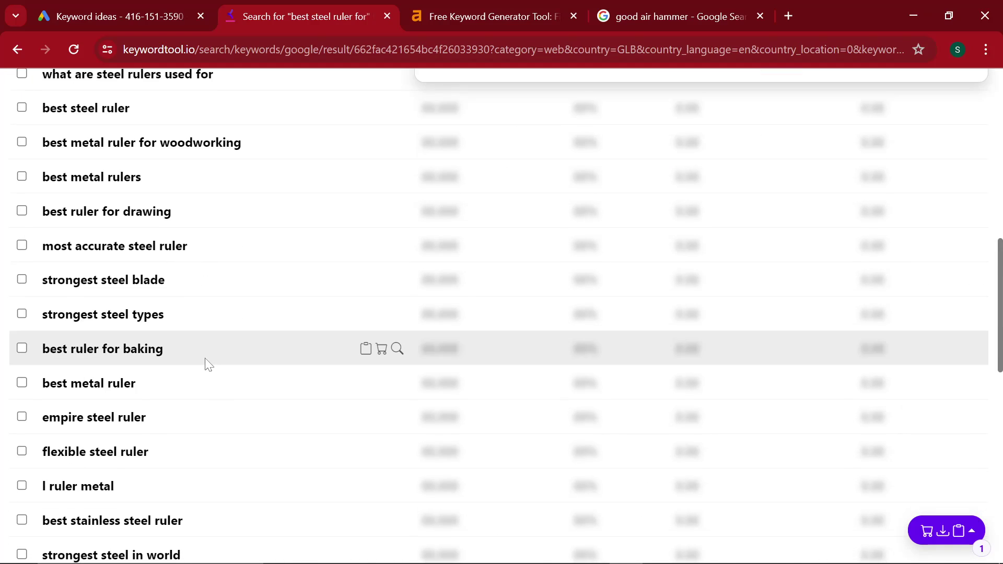
key(ctrl+f)
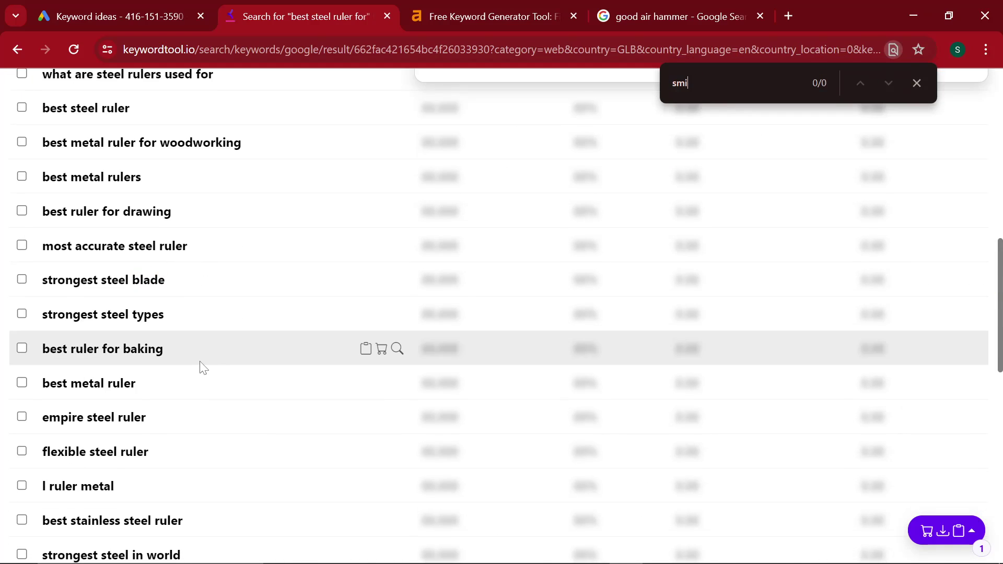
scroll(301, 287, down, 5)
scroll(242, 374, up, 12)
drag(138, 329, 49, 341)
click(145, 367)
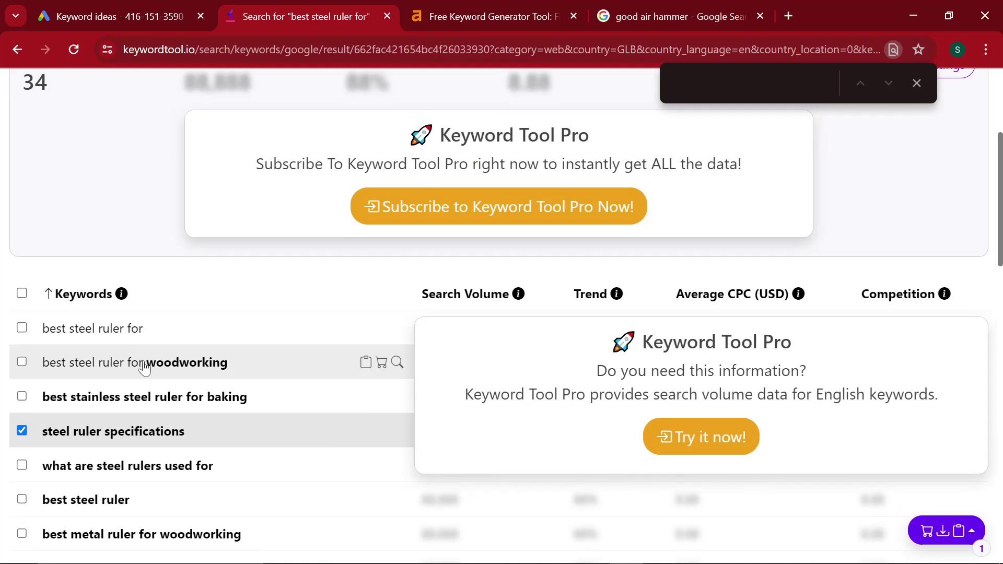
In Keyword Planner, start clearing the old 'best power hammer' seed keyword
click(106, 20)
click(301, 208)
key(BackSpace)
Run a Keyword Planner search for 'best steel ruler', returning three ideas
text(best steel ruler)
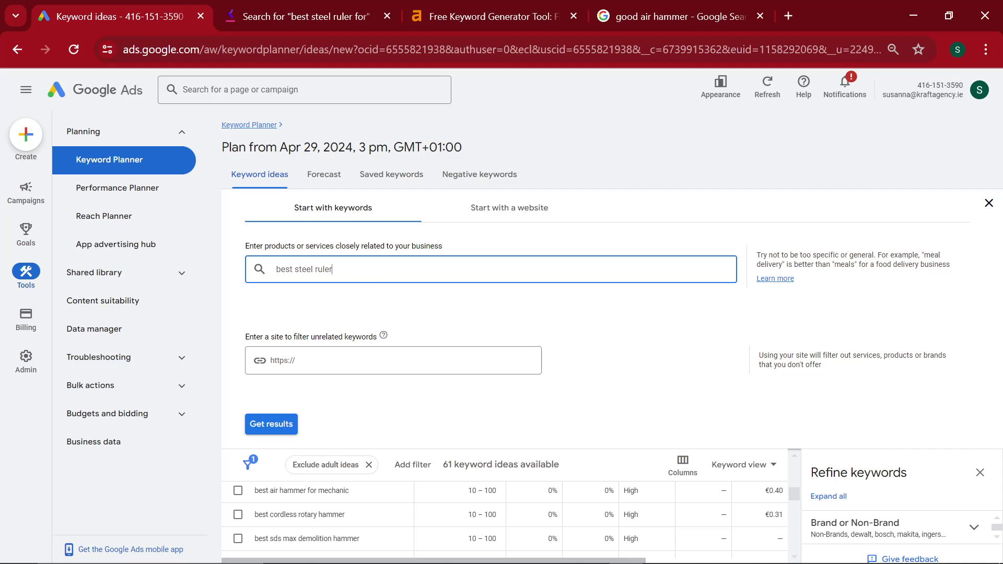
key(Return)
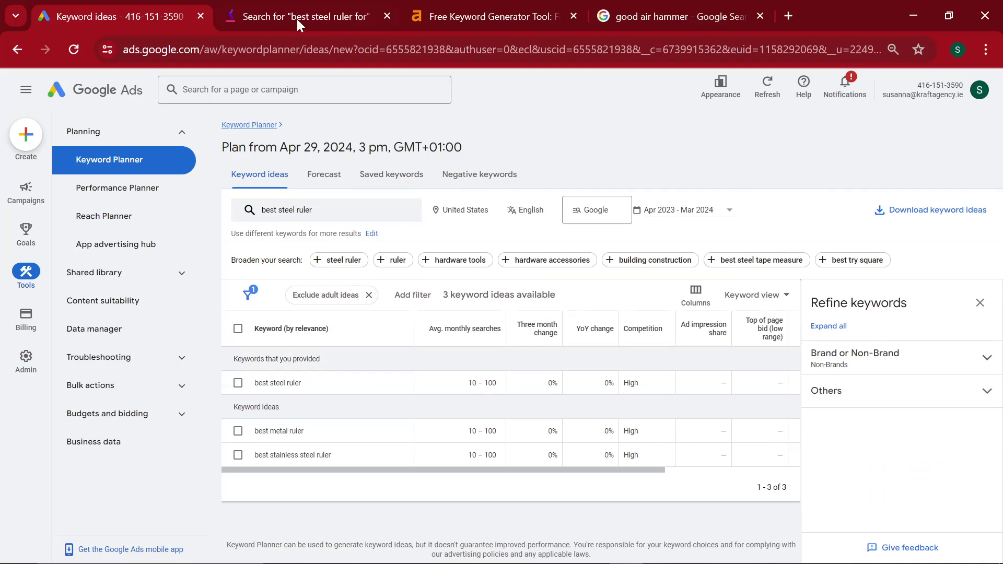
drag(229, 354, 249, 456)
click(380, 476)
Load the next page of collections in the Shopify window
key(alt+Tab)
key(Tab)
click(604, 547)
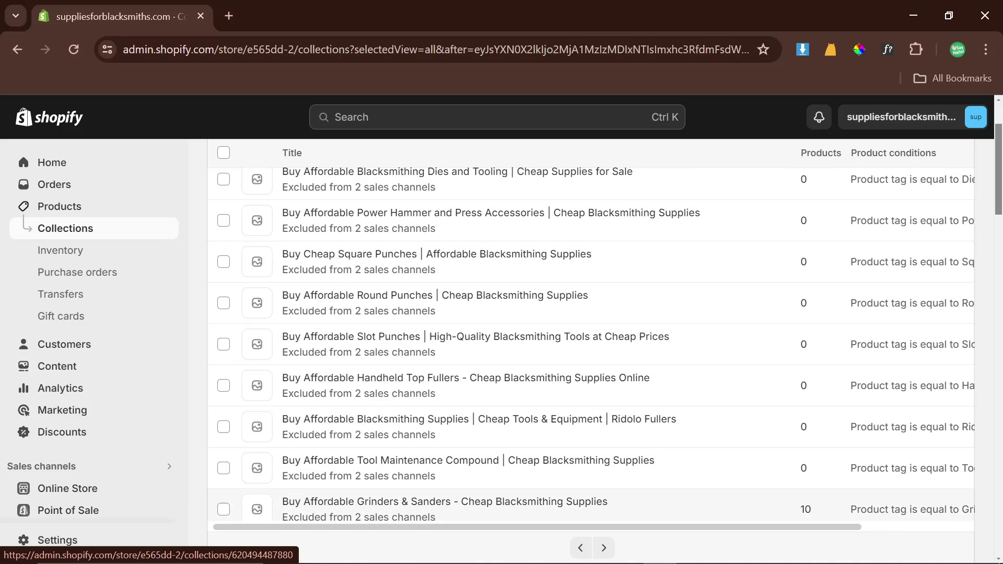
scroll(717, 471, down, 3)
Move the good air hammer tab beside Keyword ideas and close the steel ruler and Keyword Generator tabs
key(alt+Tab)
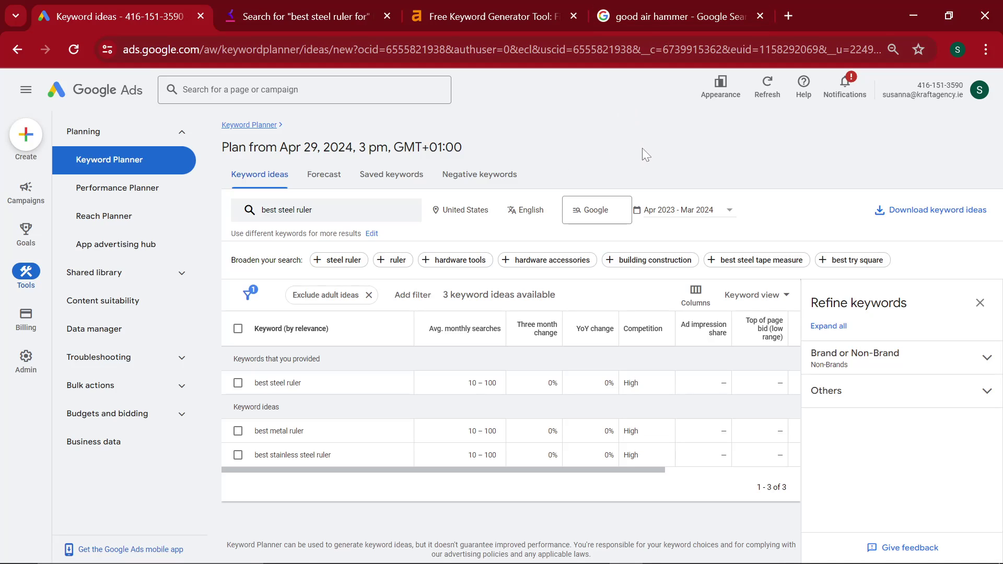
drag(716, 18, 346, 14)
scroll(433, 239, up, 15)
click(575, 17)
click(574, 16)
scroll(610, 366, down, 6)
scroll(609, 386, up, 6)
scroll(342, 344, down, 2)
scroll(340, 343, down, 14)
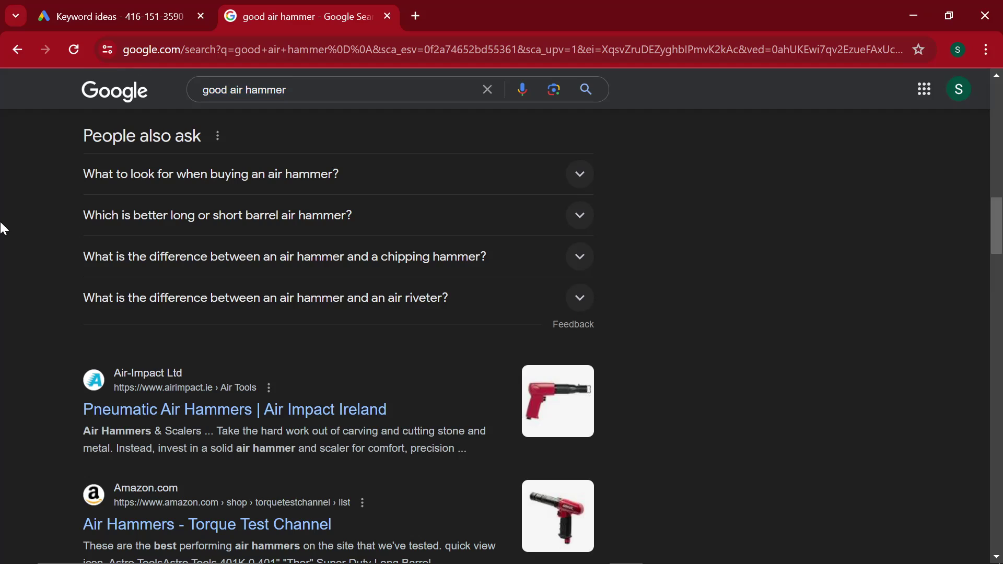
Look over the good air hammer results, including the Amazon listing
scroll(236, 293, down, 2)
drag(84, 403, 444, 503)
click(444, 502)
scroll(443, 502, down, 2)
scroll(444, 502, up, 8)
scroll(444, 502, up, 5)
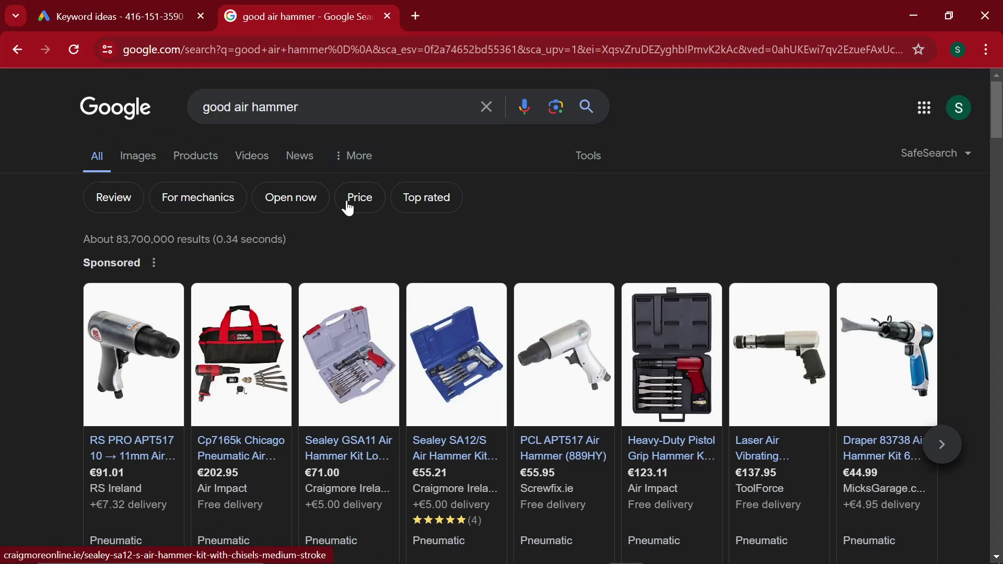
Search Google for 'blacksmithing supplies' and open the Blacksmiths Depot store in a new tab
triple_click(333, 97)
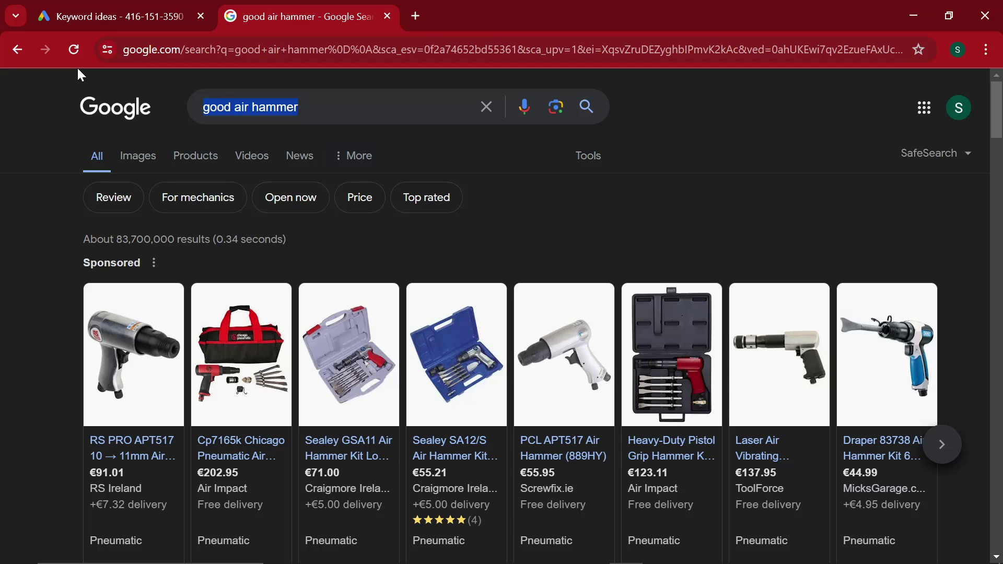
text(blacksmithing)
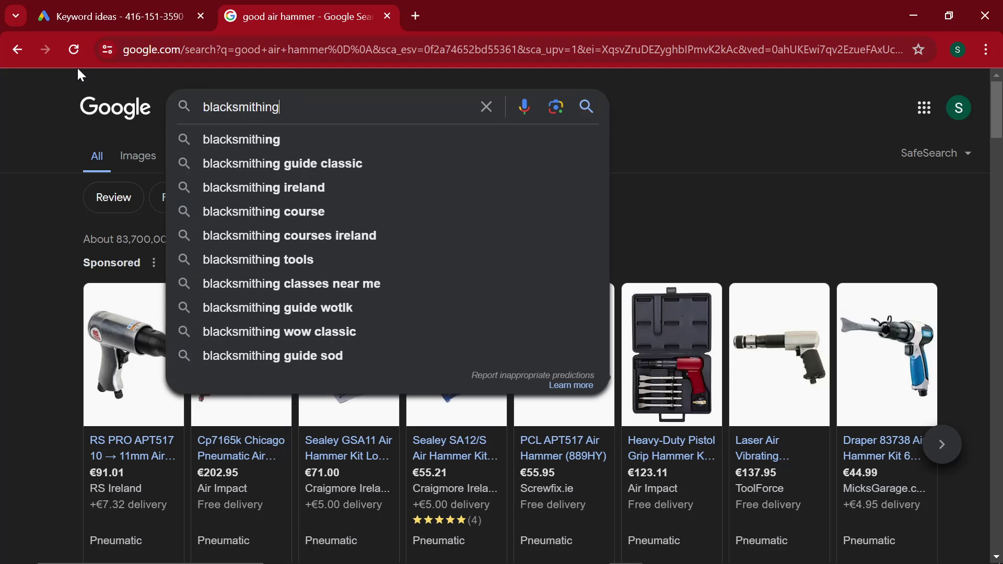
text( supplies)
key(Return)
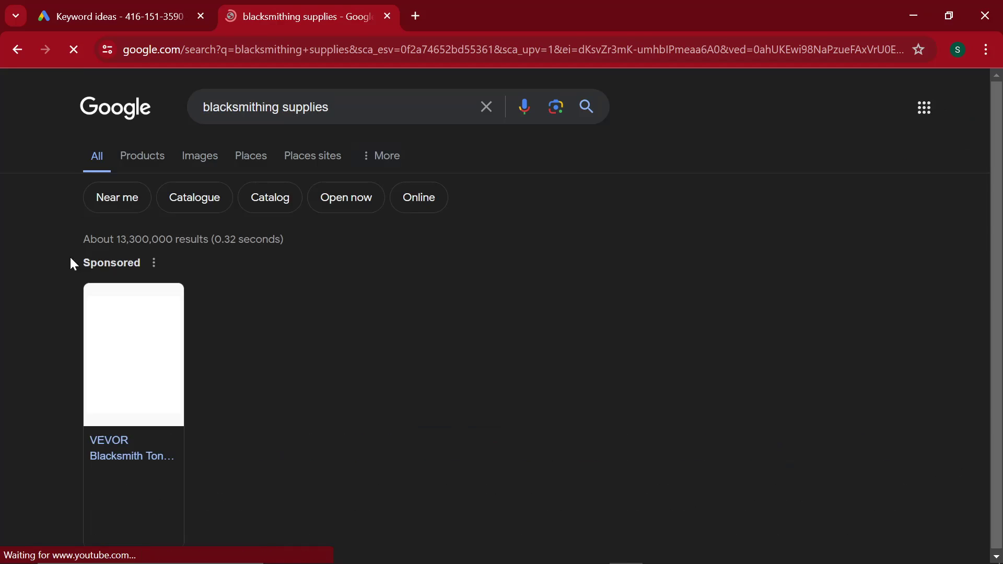
scroll(65, 313, down, 5)
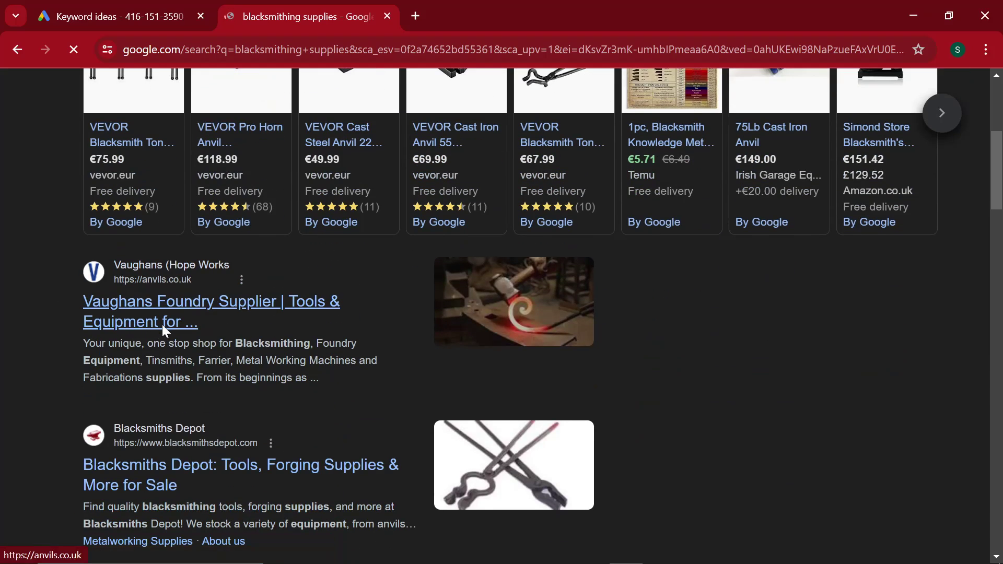
right_click(165, 331)
click(199, 343)
scroll(269, 403, down, 2)
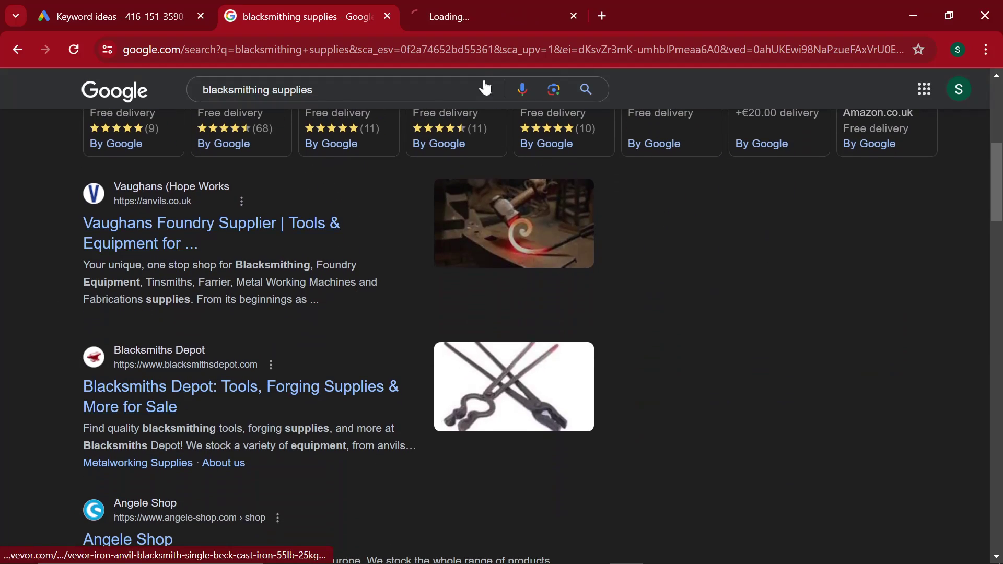
drag(470, 16, 293, 15)
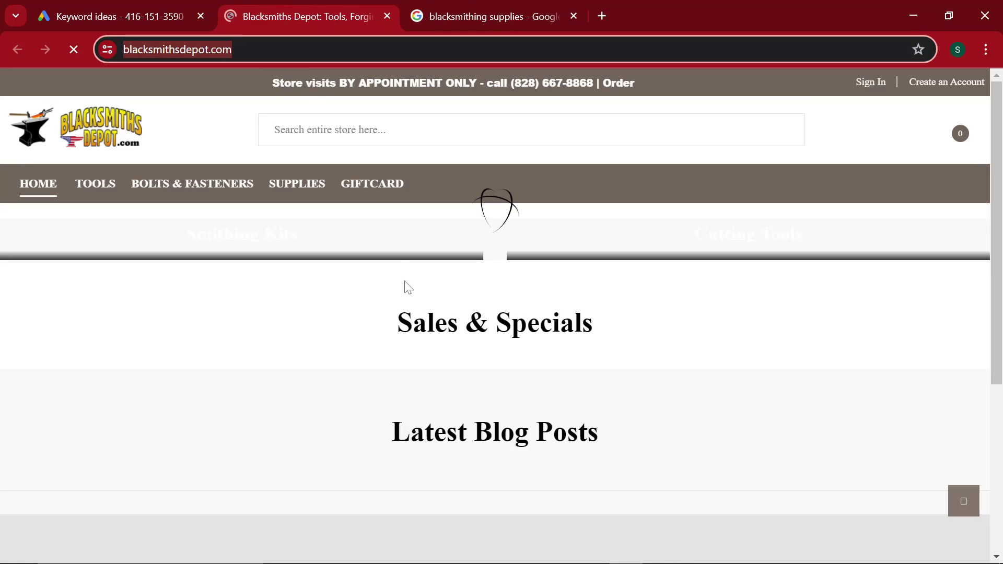
Run a 'Start with a website' Keyword Planner search on the competitor URL, yielding 842 ideas
click(120, 8)
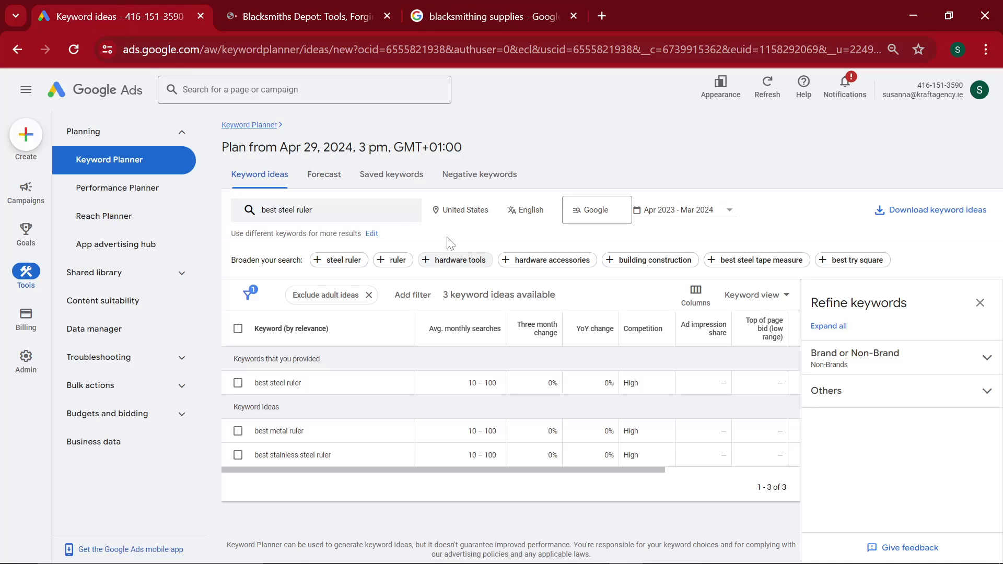
click(137, 167)
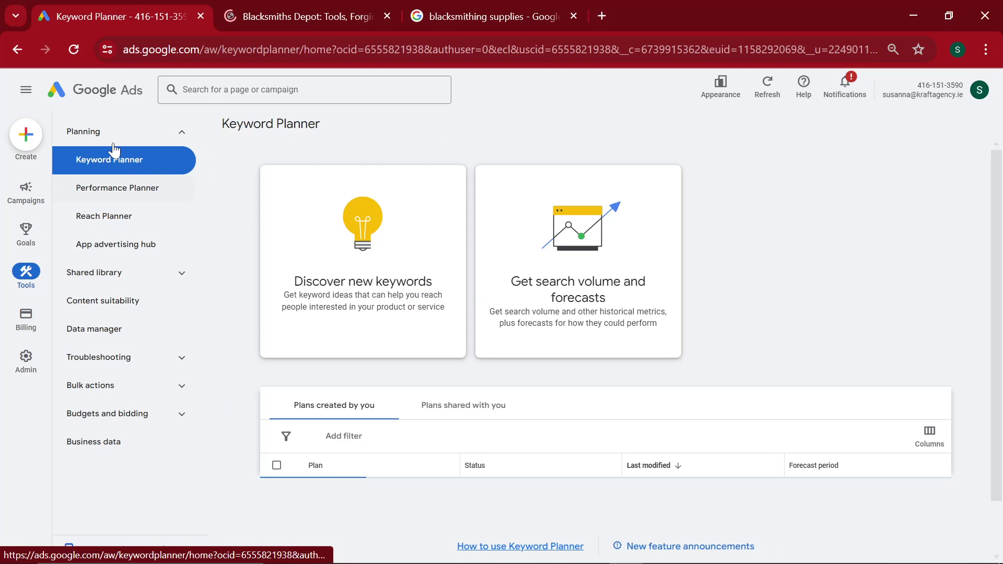
click(364, 251)
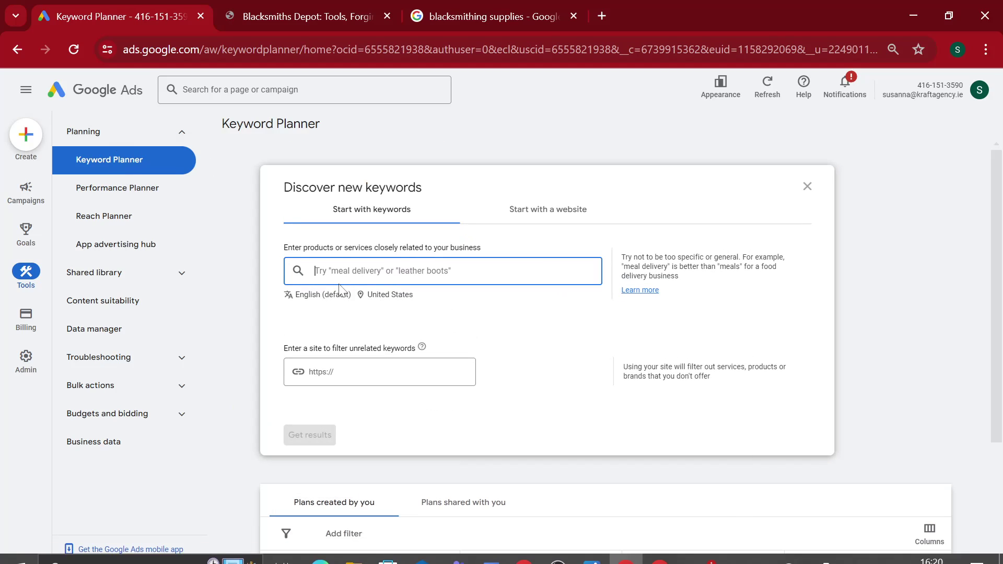
click(538, 223)
text(https://www.blacksmithsdepot.com/)
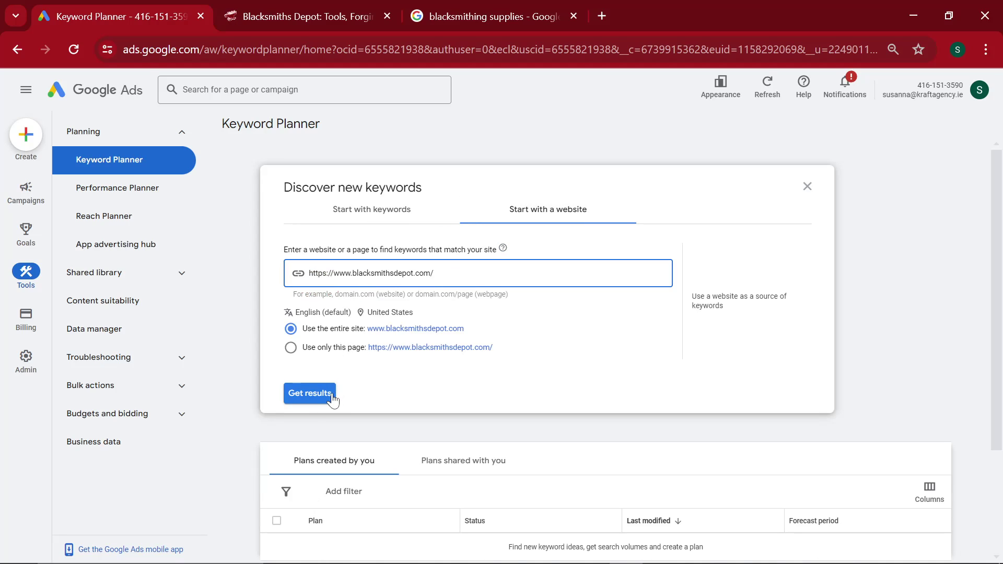
click(331, 399)
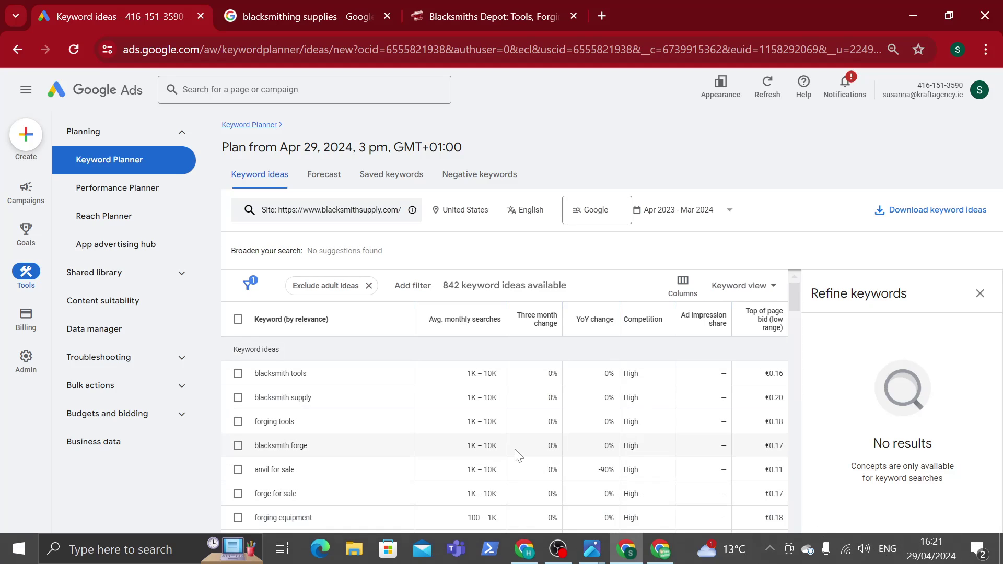
Sort the 842 ideas by three-month change and select the keyword 'metal forging tools'
scroll(517, 454, down, 10)
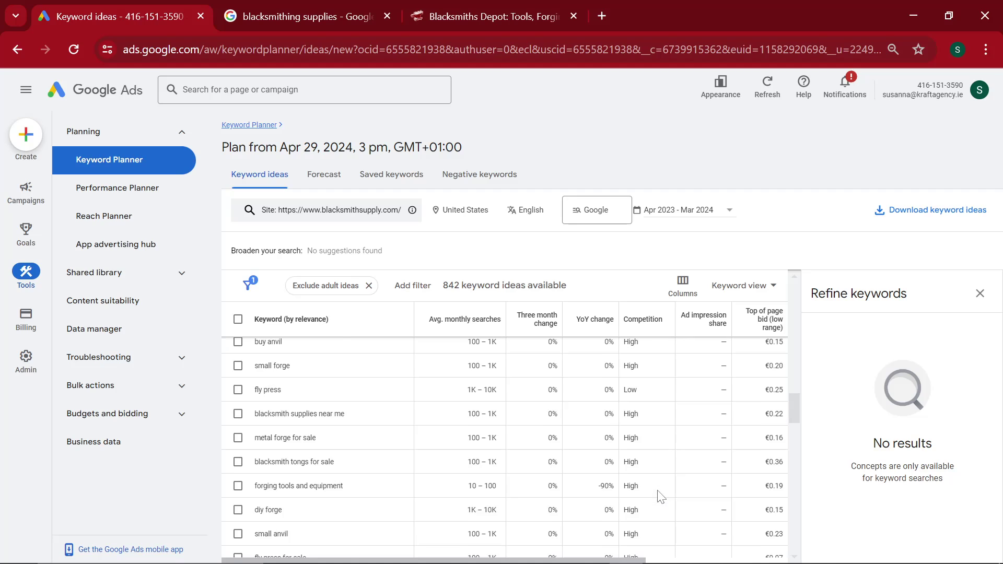
scroll(657, 491, down, 10)
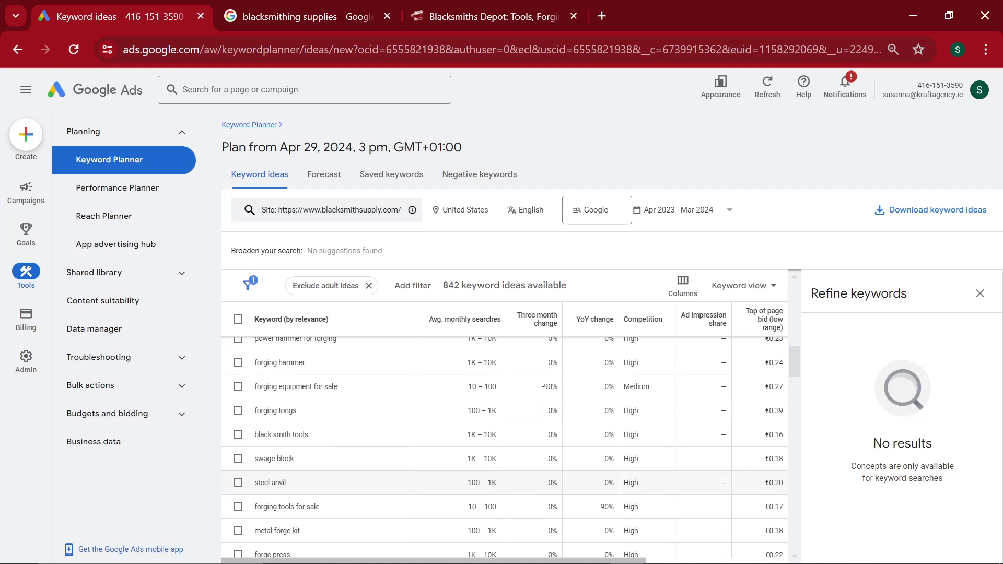
scroll(710, 384, down, 2)
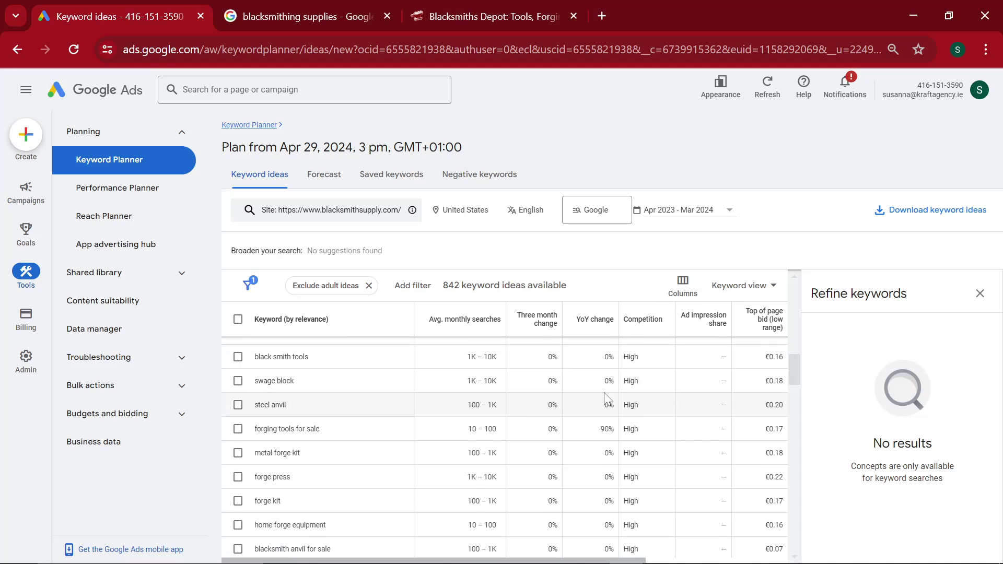
drag(794, 378, 795, 400)
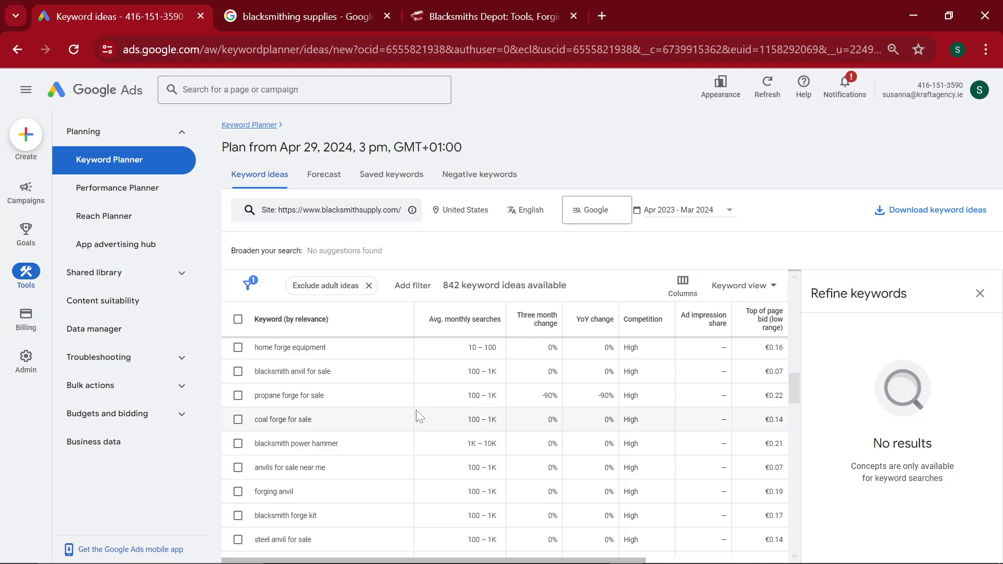
scroll(580, 441, up, 10)
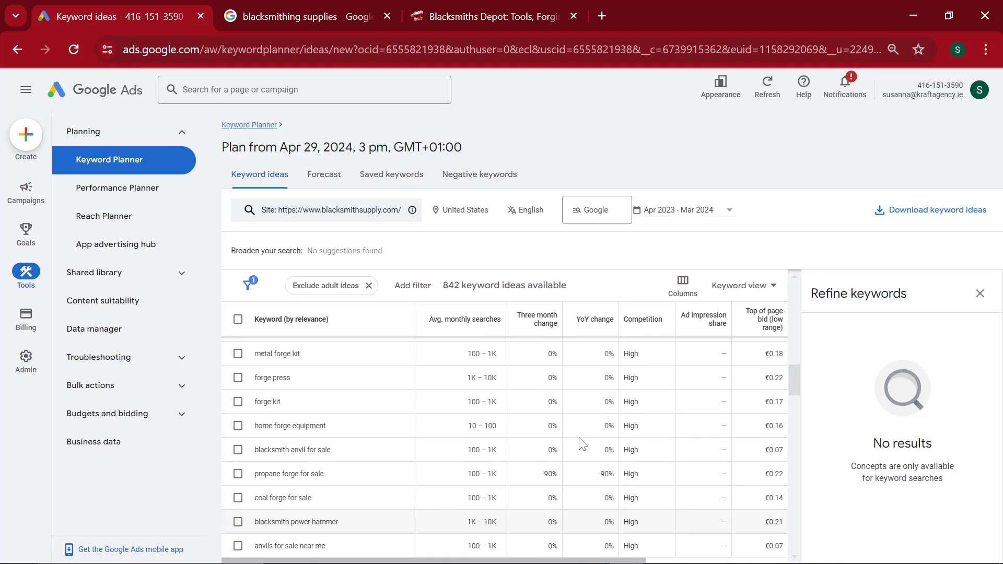
scroll(588, 440, up, 3)
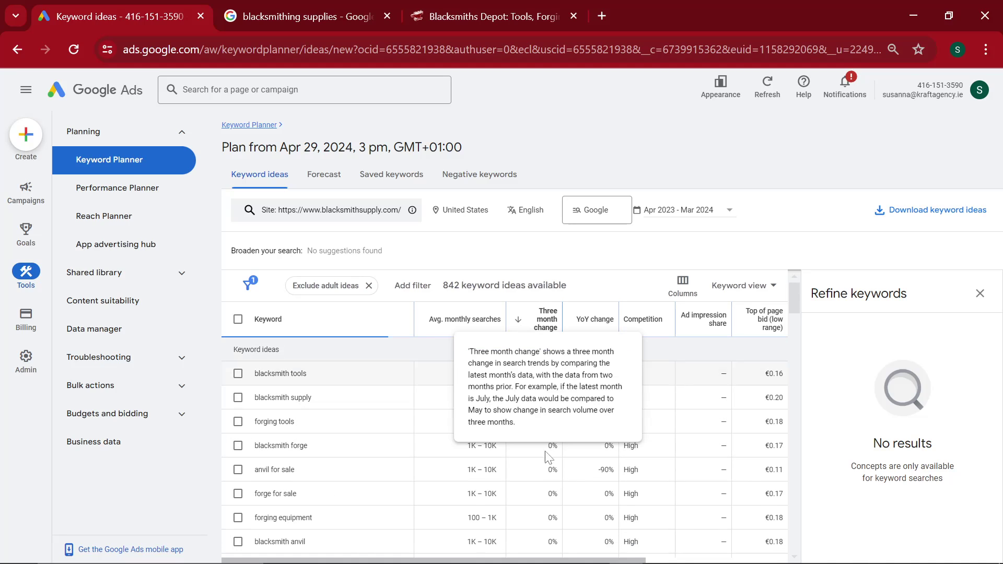
click(527, 321)
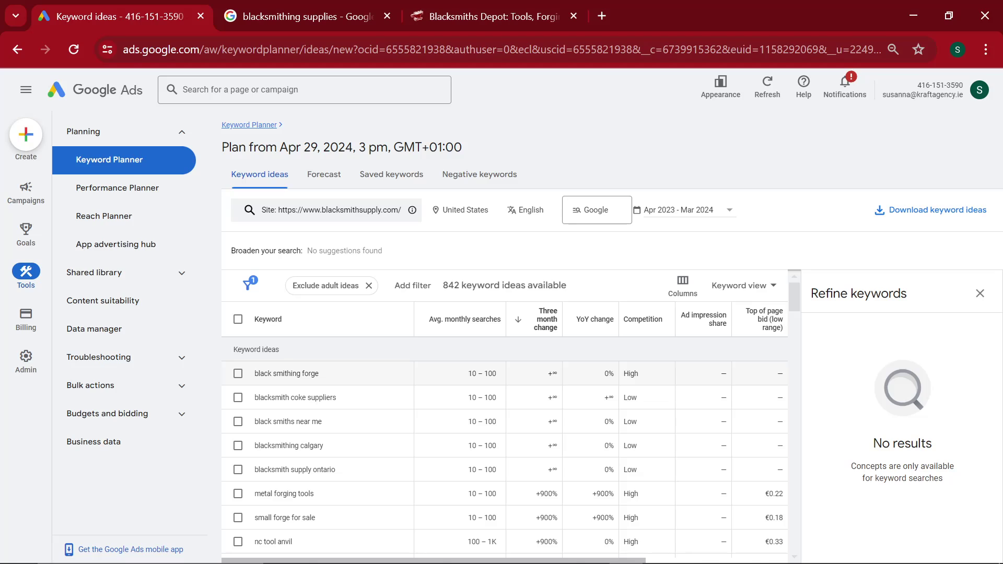
scroll(395, 462, down, 2)
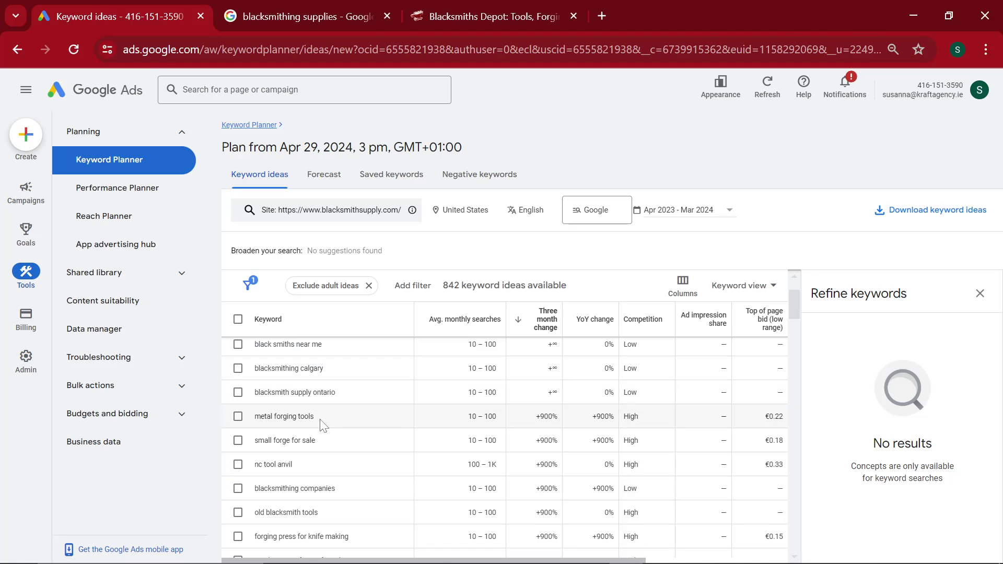
drag(318, 417, 252, 417)
key(ctrl+c)
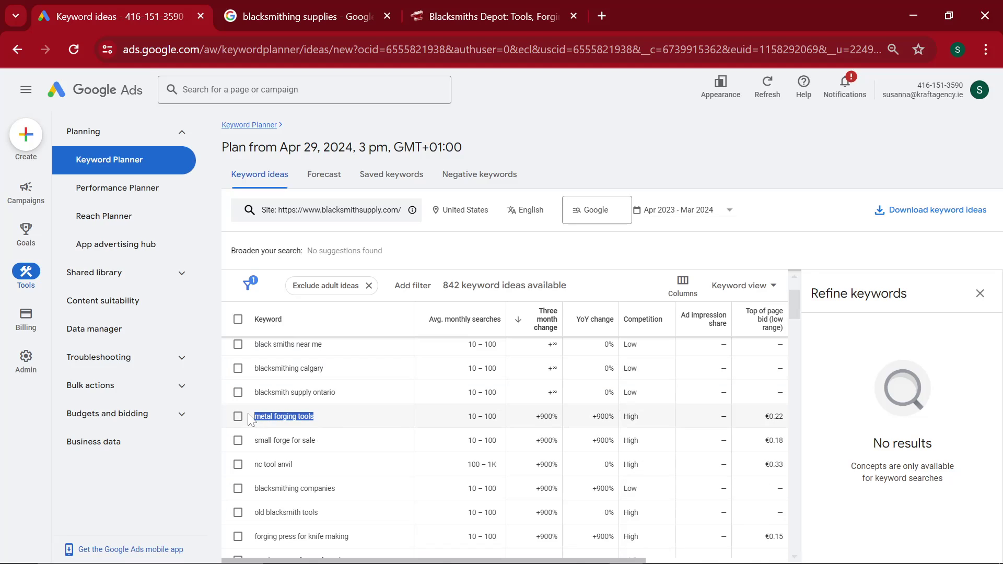
Replace the Google search with 'metal forging tools' and run it
click(352, 18)
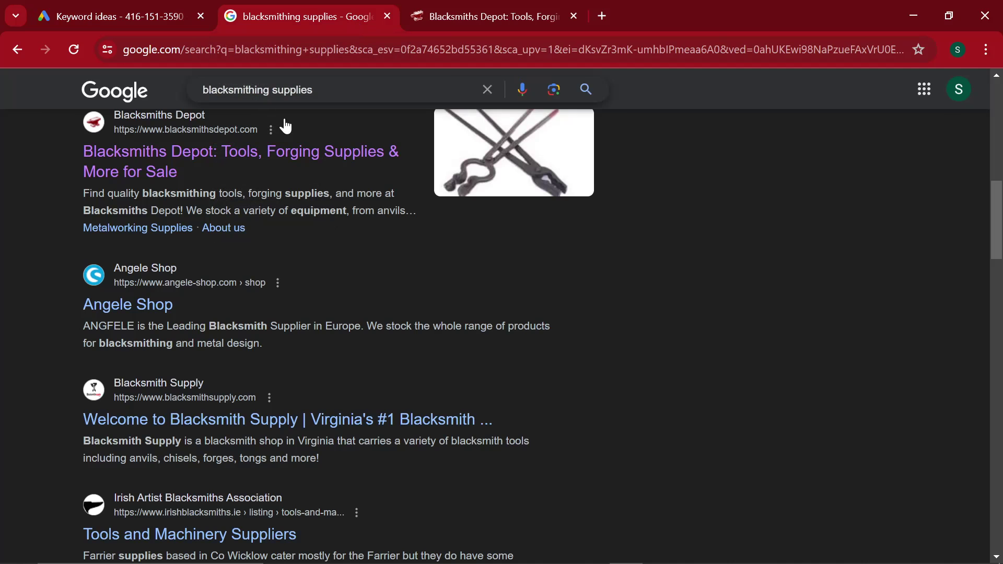
click(291, 90)
key(ctrl+a)
key(ctrl+v)
key(Return)
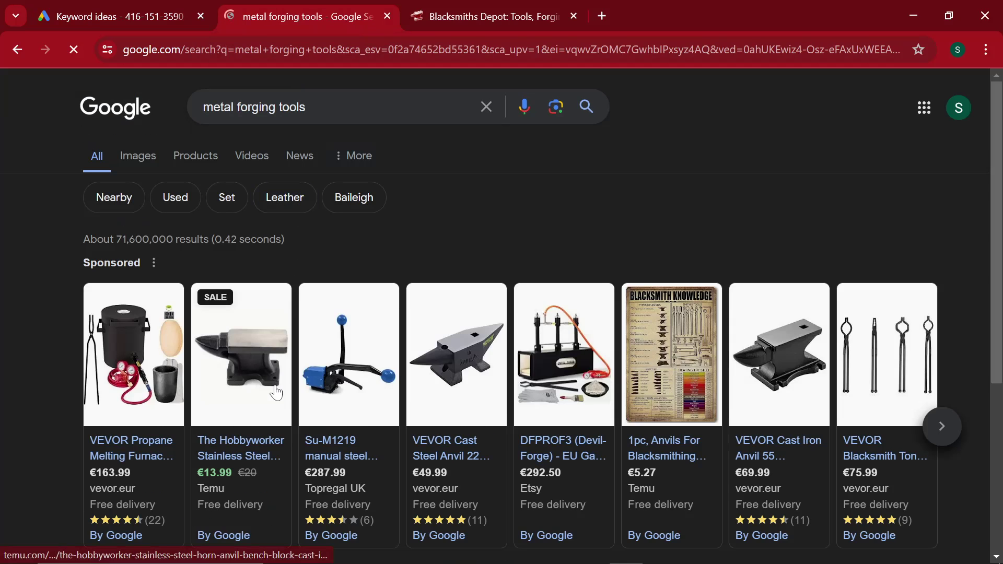
Open Home Quirer's '15 Different Types of Forging Tools' article from the results in a new tab
scroll(277, 392, down, 6)
scroll(277, 393, down, 9)
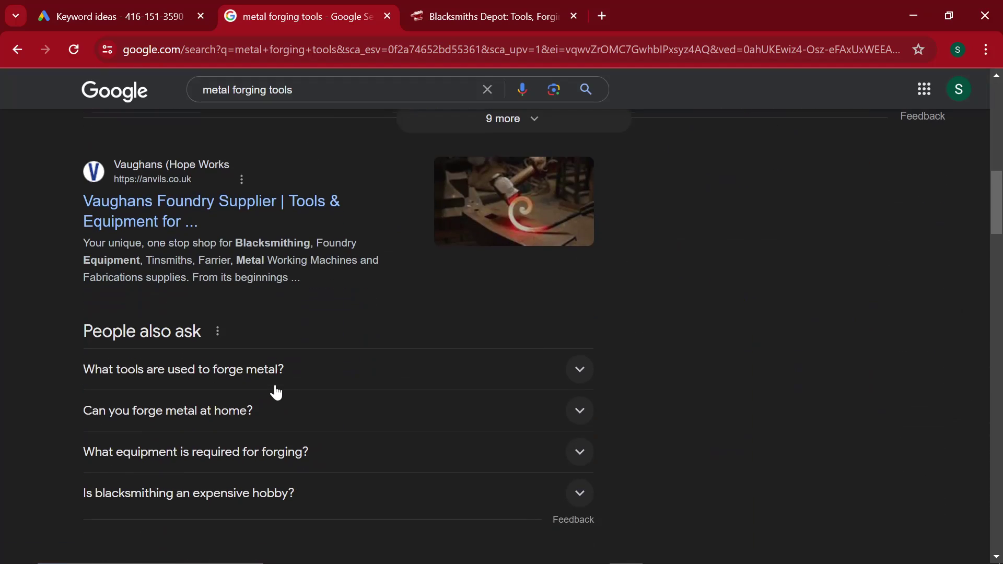
scroll(276, 392, down, 6)
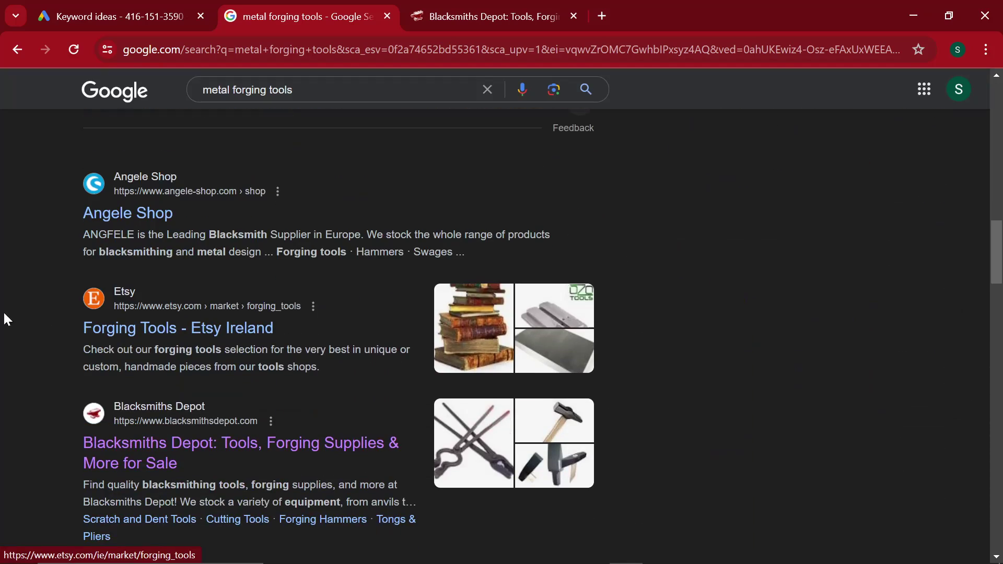
drag(11, 312, 698, 298)
click(713, 468)
scroll(713, 468, down, 9)
scroll(11, 181, down, 5)
click(25, 232)
scroll(25, 231, down, 3)
click(698, 298)
scroll(425, 303, up, 3)
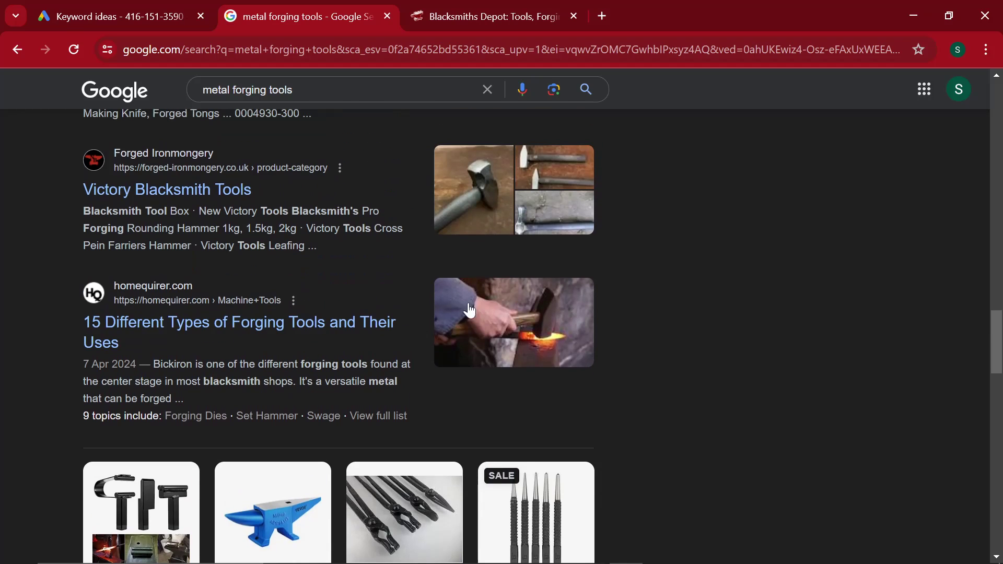
drag(219, 336, 519, 7)
scroll(460, 330, down, 4)
scroll(460, 330, up, 5)
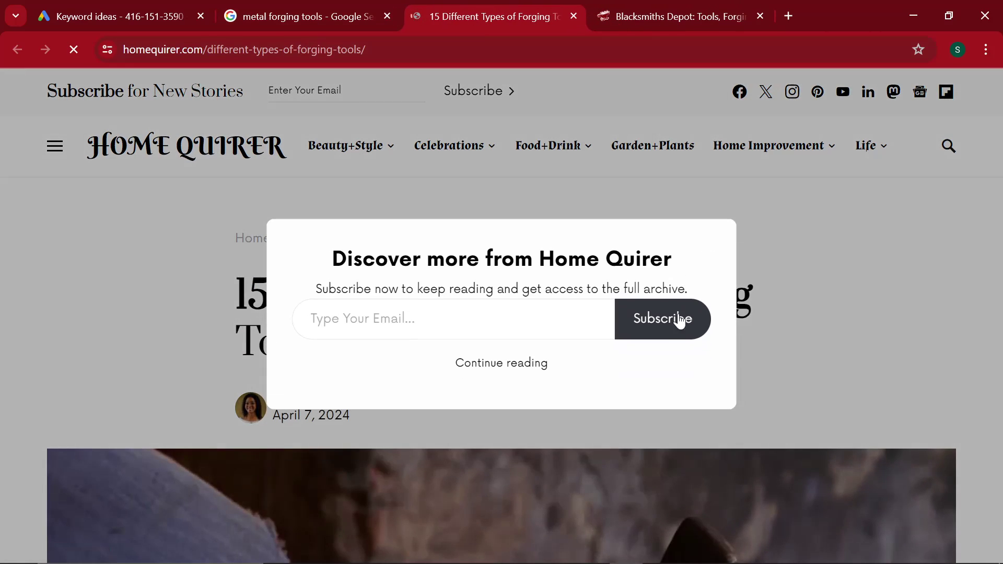
Dismiss the subscribe prompt, skim the forging tools article, then go back to the Google results
click(494, 371)
mouse_move(376, 179)
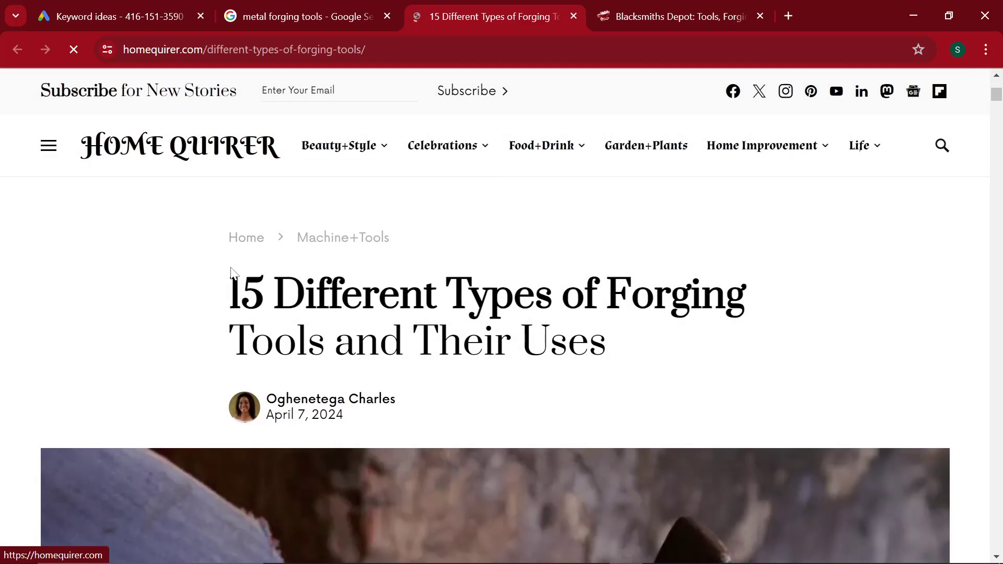
scroll(233, 272, down, 10)
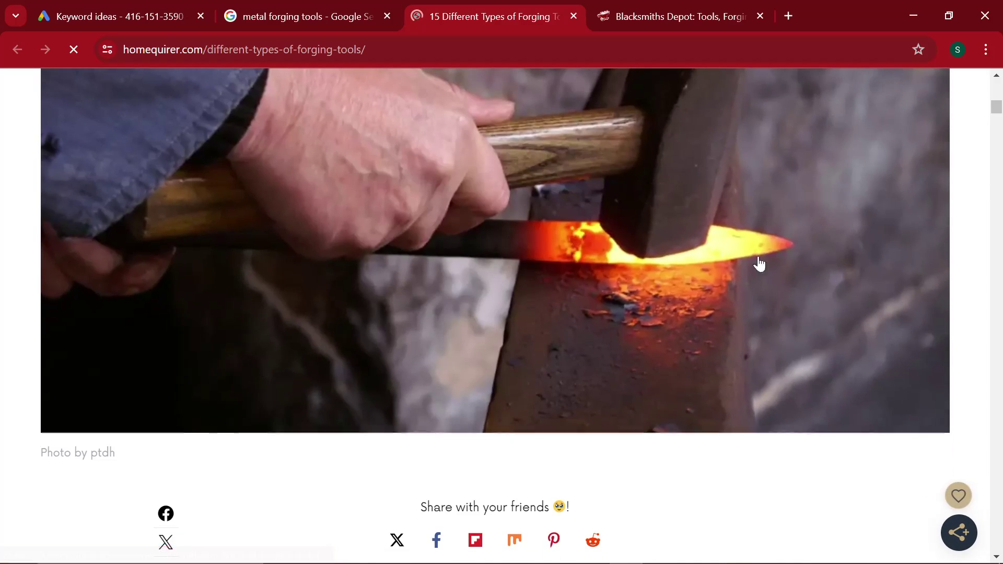
scroll(409, 378, down, 12)
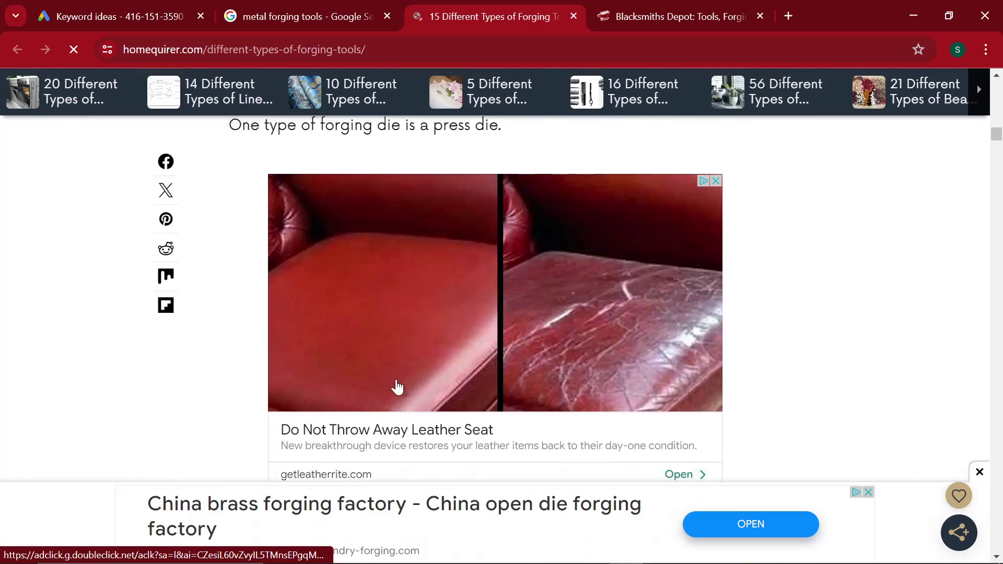
scroll(397, 385, down, 3)
scroll(318, 291, down, 7)
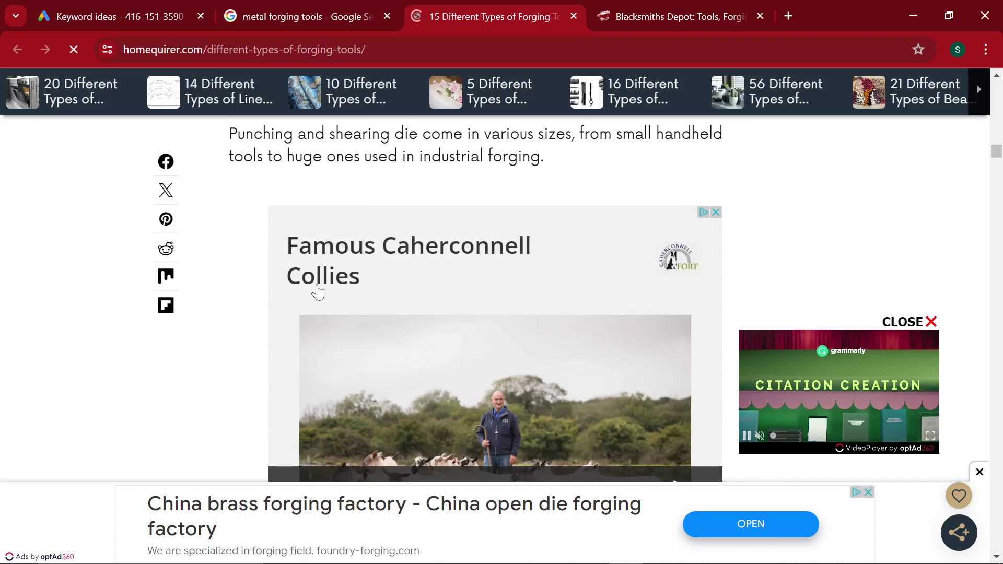
click(295, 6)
Review the metal forging tools results, including the Home Quirer listing, before returning to Keyword Planner
scroll(284, 351, down, 9)
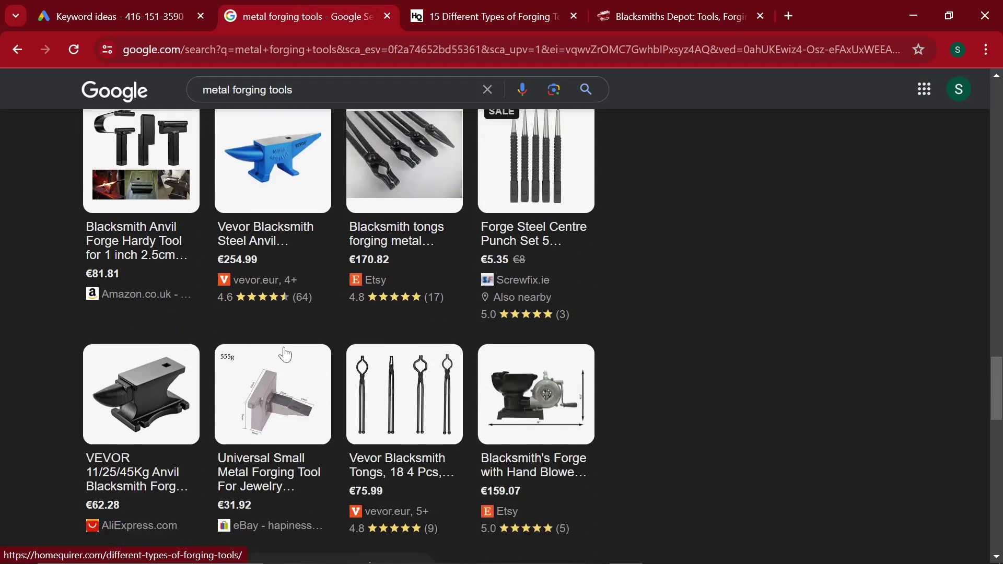
scroll(291, 357, up, 10)
scroll(291, 356, up, 5)
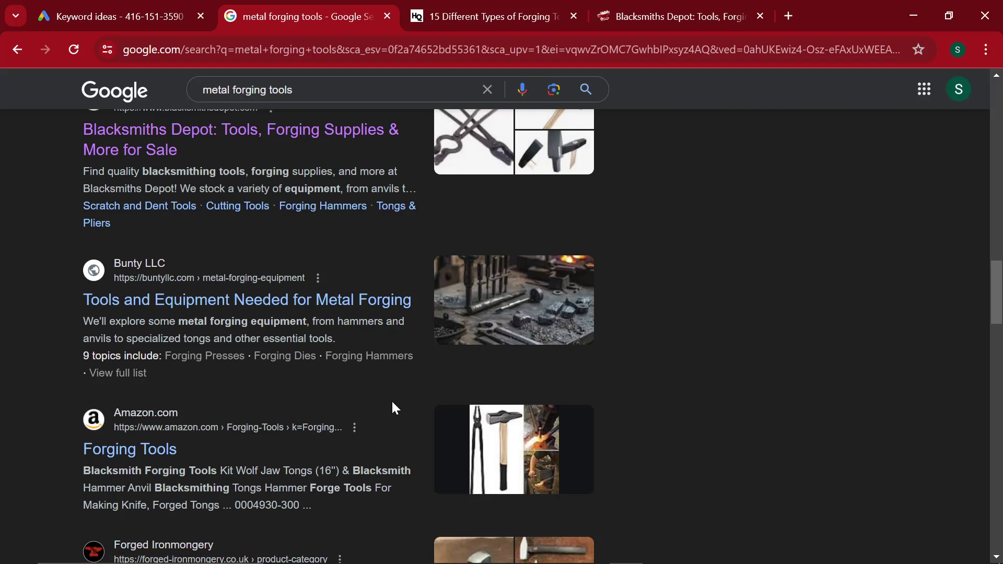
scroll(401, 387, down, 5)
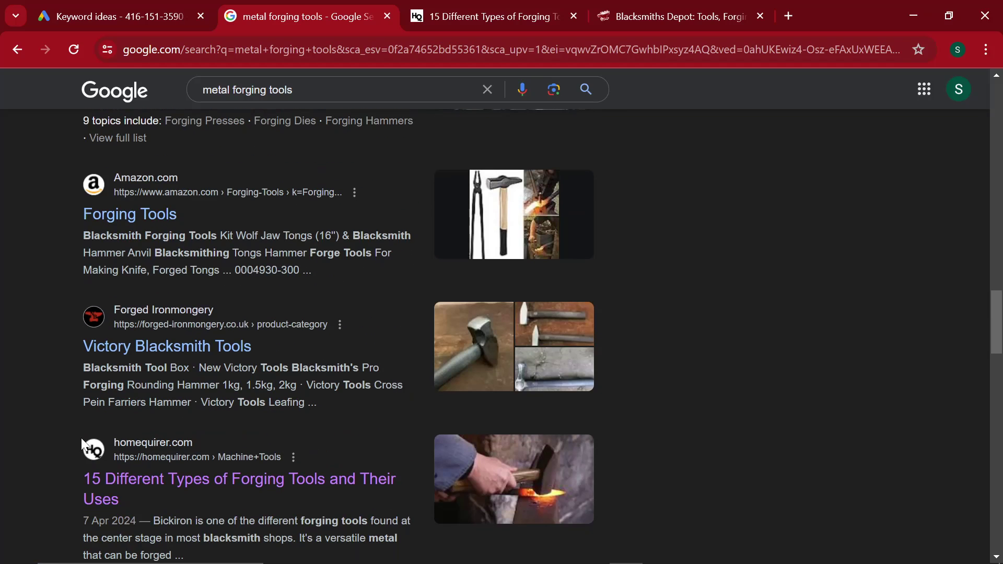
drag(83, 444, 396, 555)
click(397, 555)
scroll(397, 554, up, 6)
scroll(397, 546, up, 6)
scroll(399, 543, up, 8)
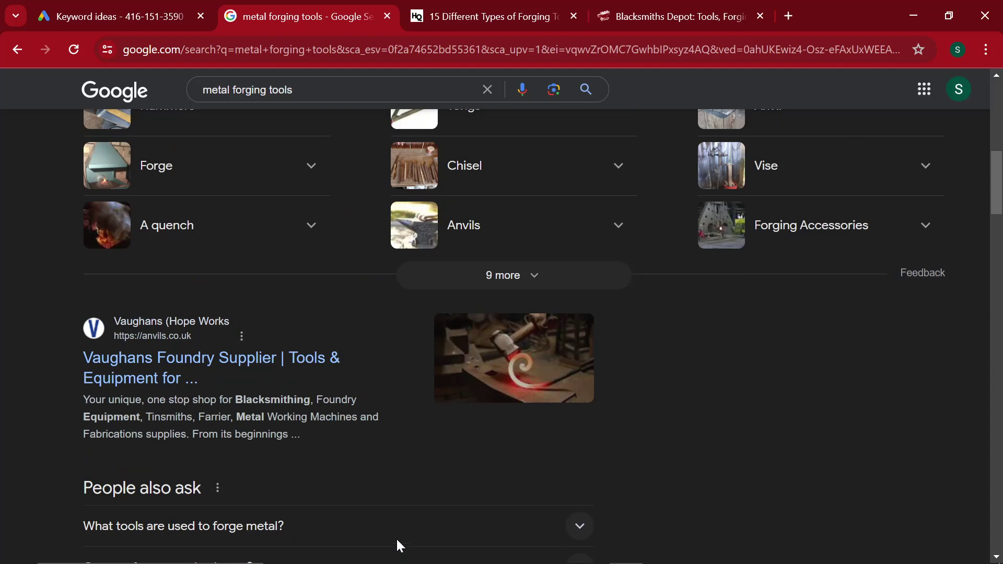
scroll(400, 538, up, 4)
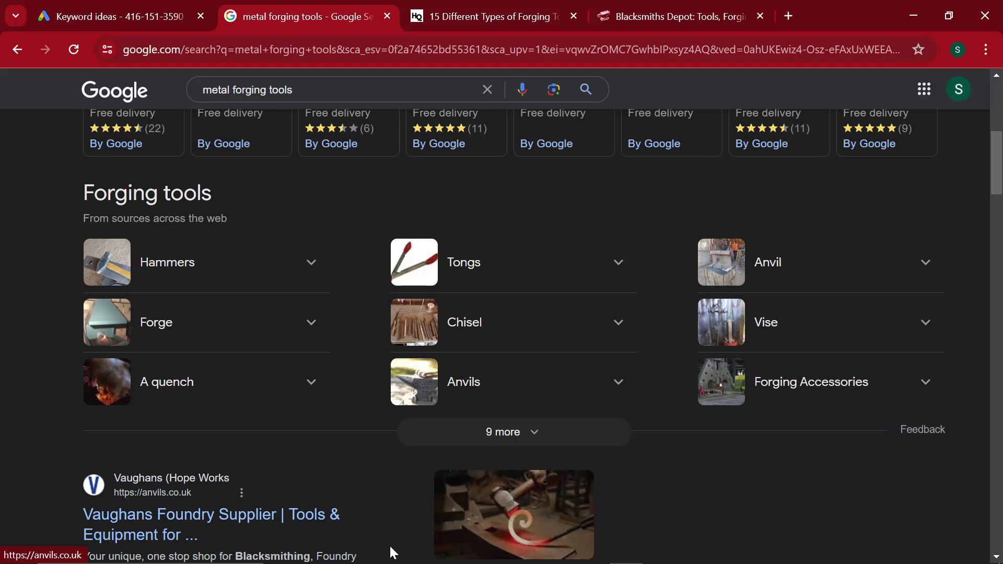
scroll(392, 548, up, 7)
scroll(404, 520, down, 12)
scroll(402, 521, down, 1)
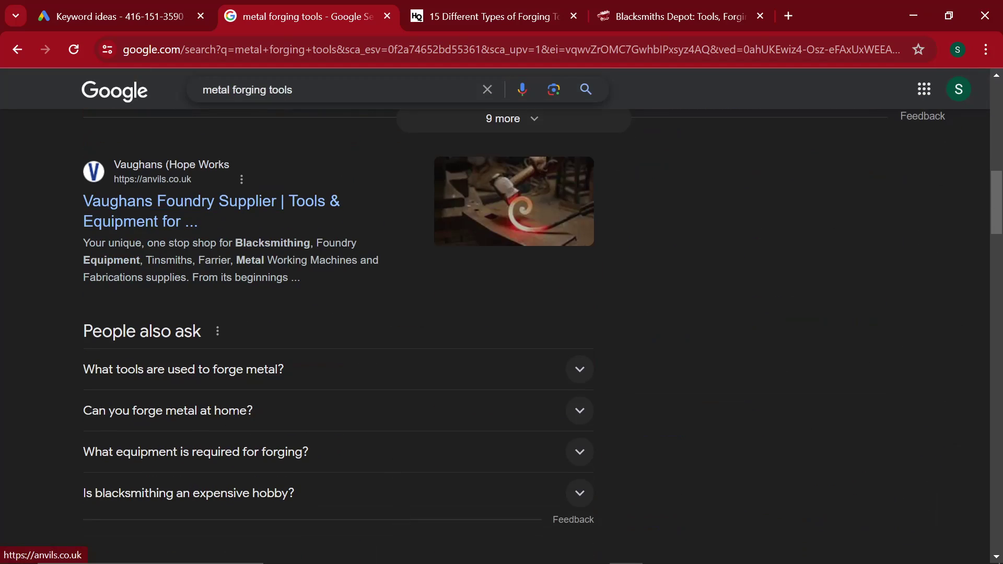
drag(293, 90, 125, 58)
click(77, 6)
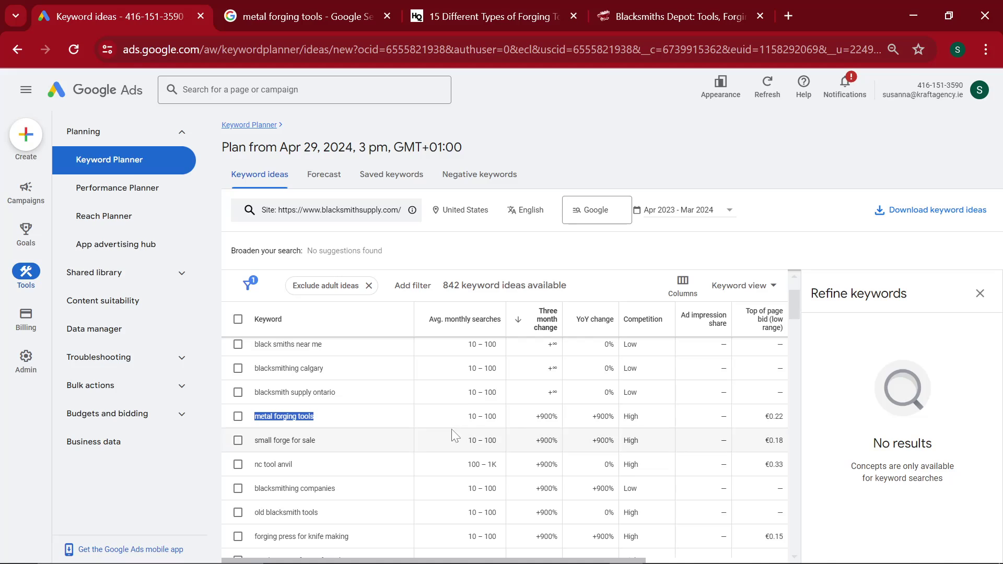
drag(455, 437, 510, 439)
click(512, 439)
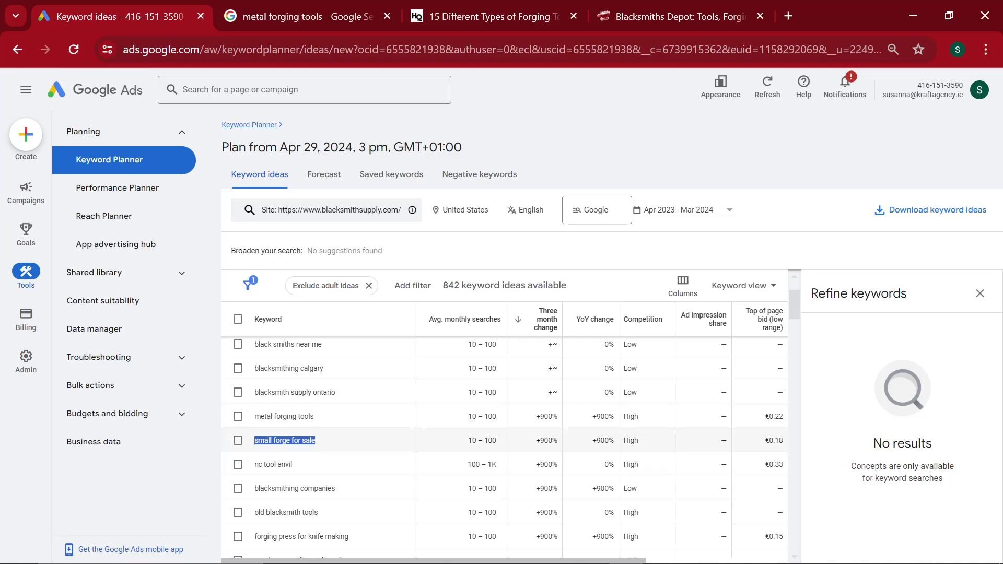
scroll(301, 434, down, 3)
click(301, 434)
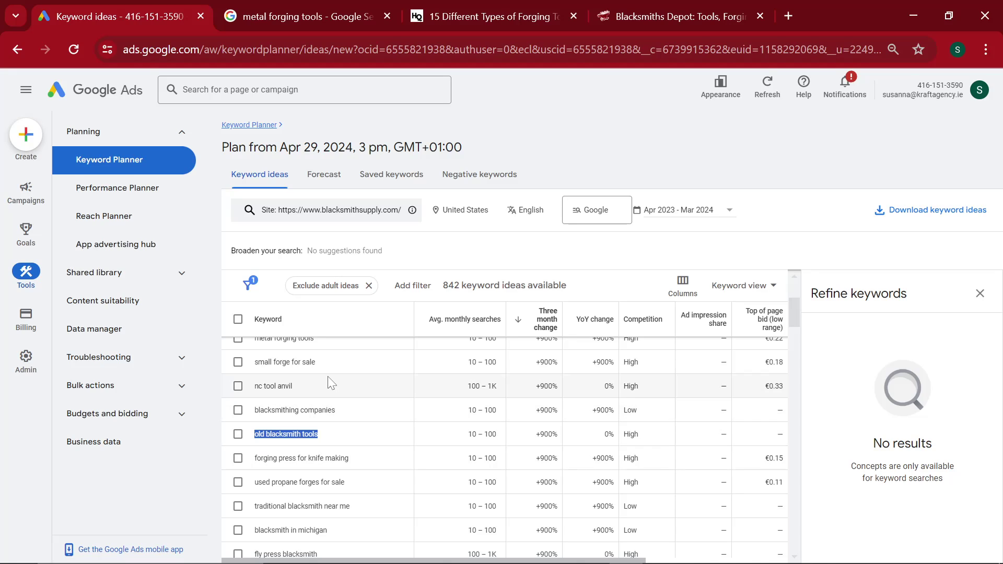
click(321, 454)
triple_click(301, 458)
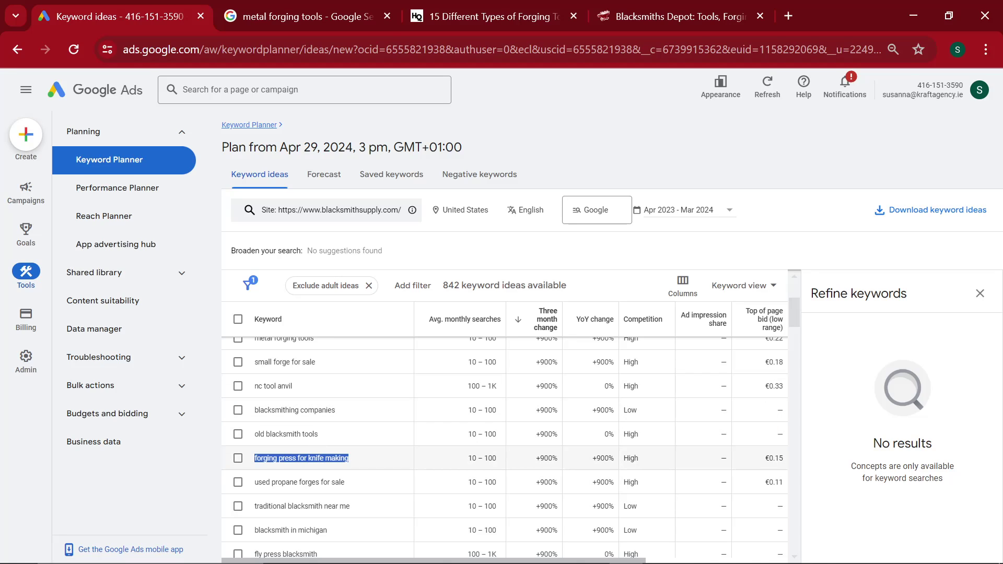
scroll(364, 472, down, 2)
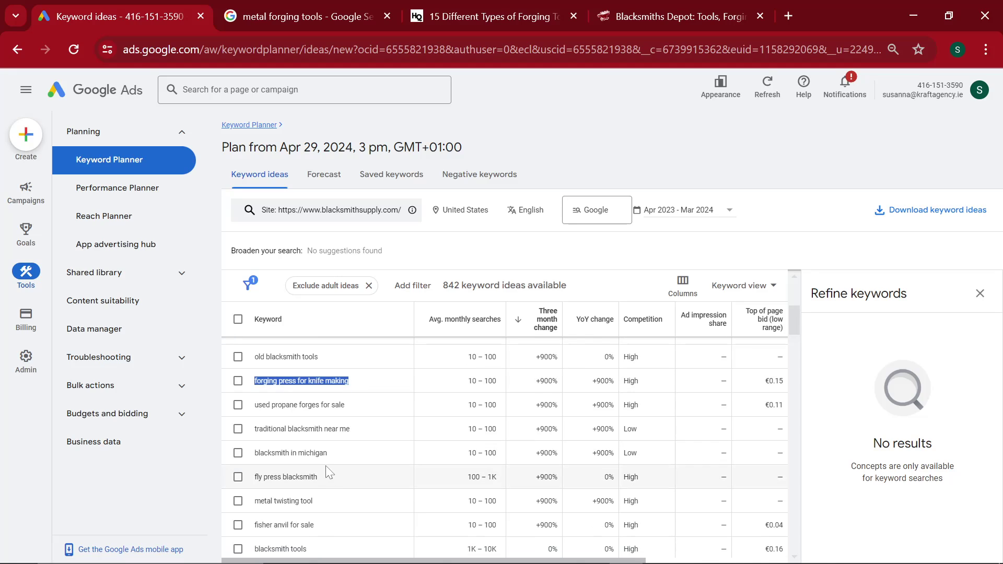
scroll(337, 470, down, 2)
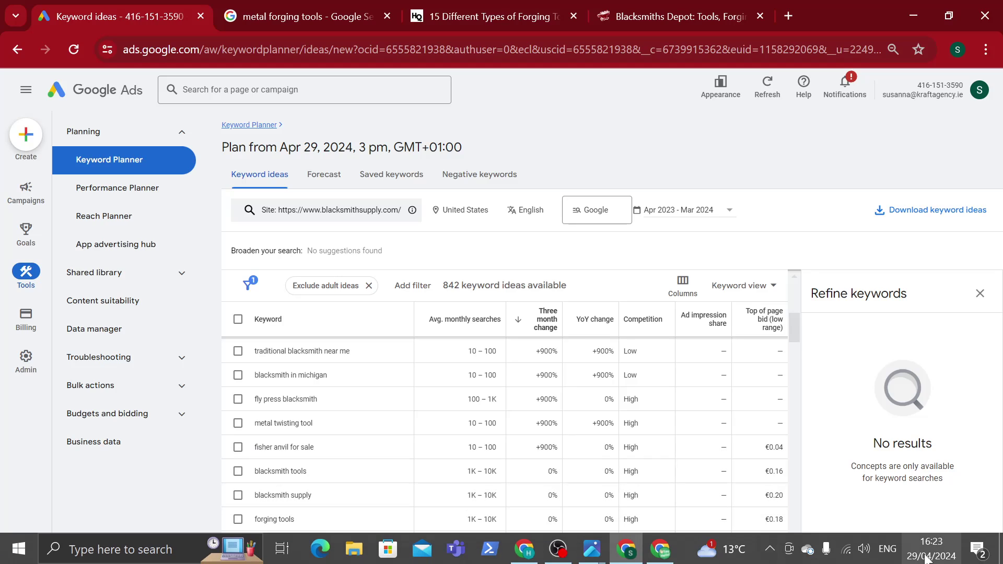
scroll(408, 418, down, 2)
scroll(408, 423, down, 2)
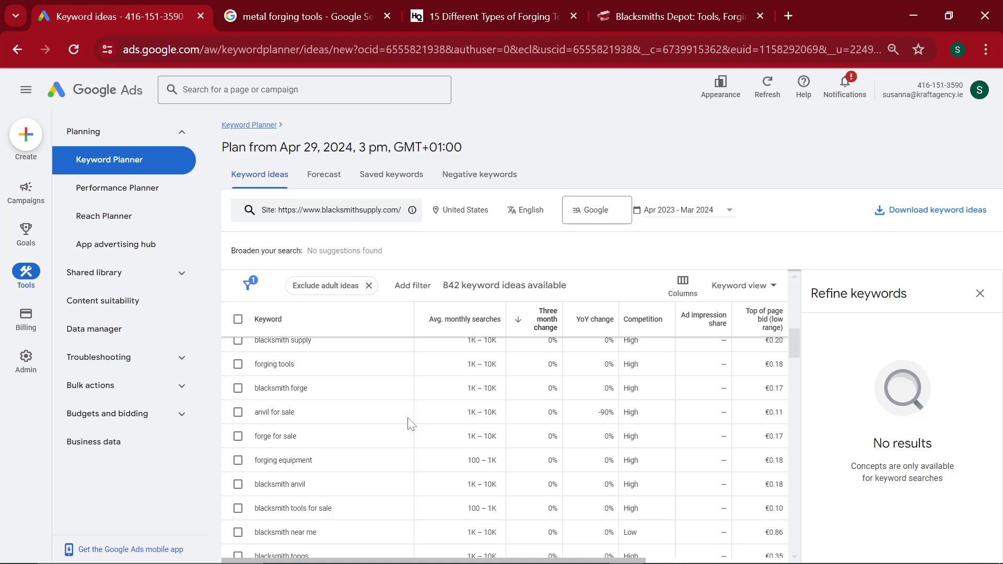
key(alt+Tab)
key(alt+Tab)
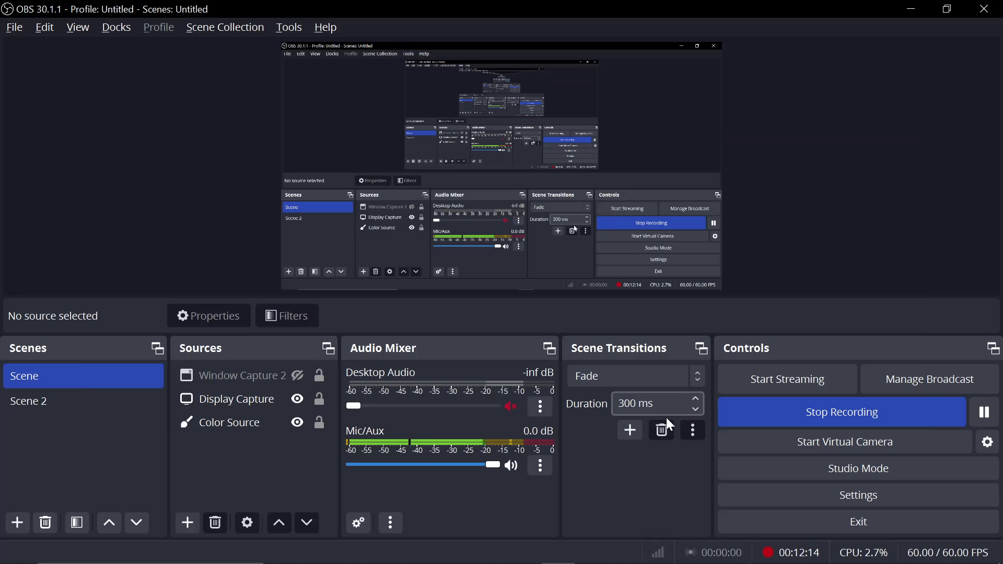
key(alt+Tab)
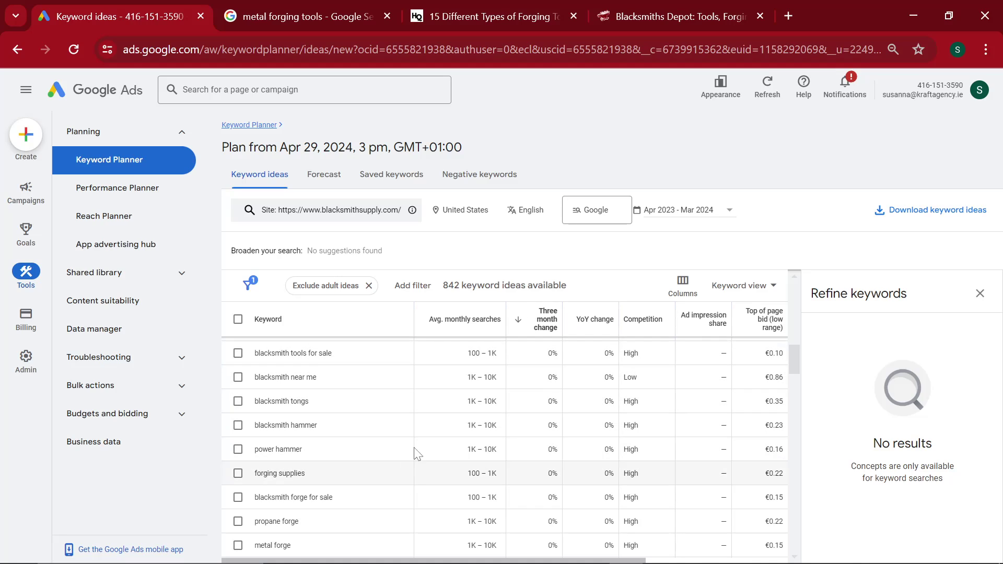
Scroll further through the competitor keyword ideas, then bring up the metal forging tools results
scroll(452, 454, up, 5)
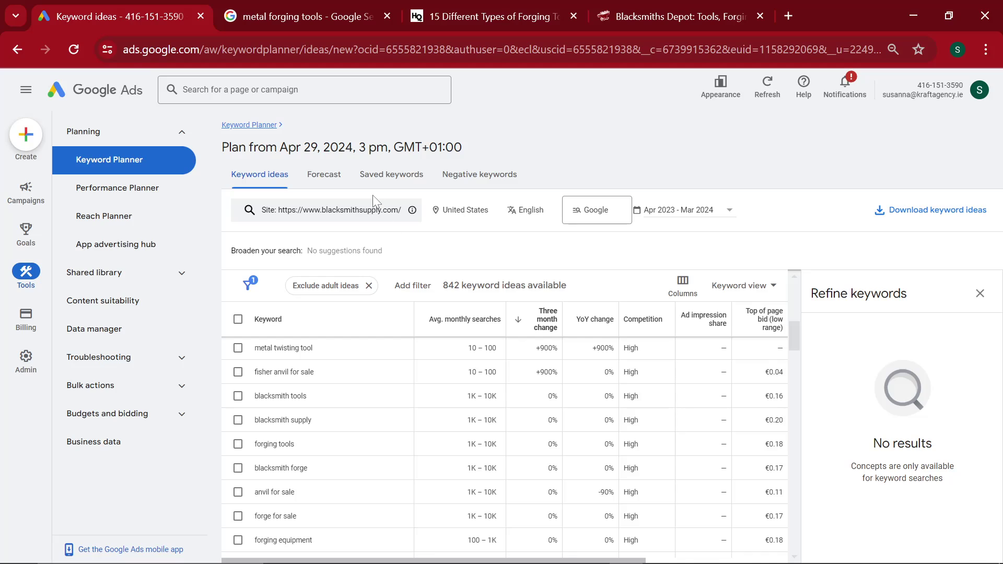
scroll(385, 414, down, 3)
scroll(385, 415, up, 3)
scroll(384, 380, down, 5)
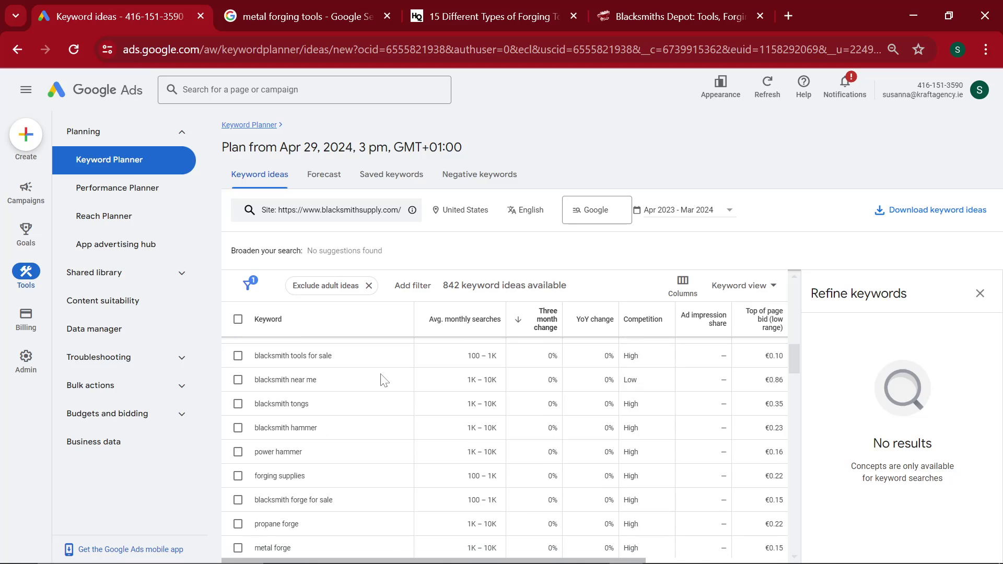
scroll(346, 436, down, 6)
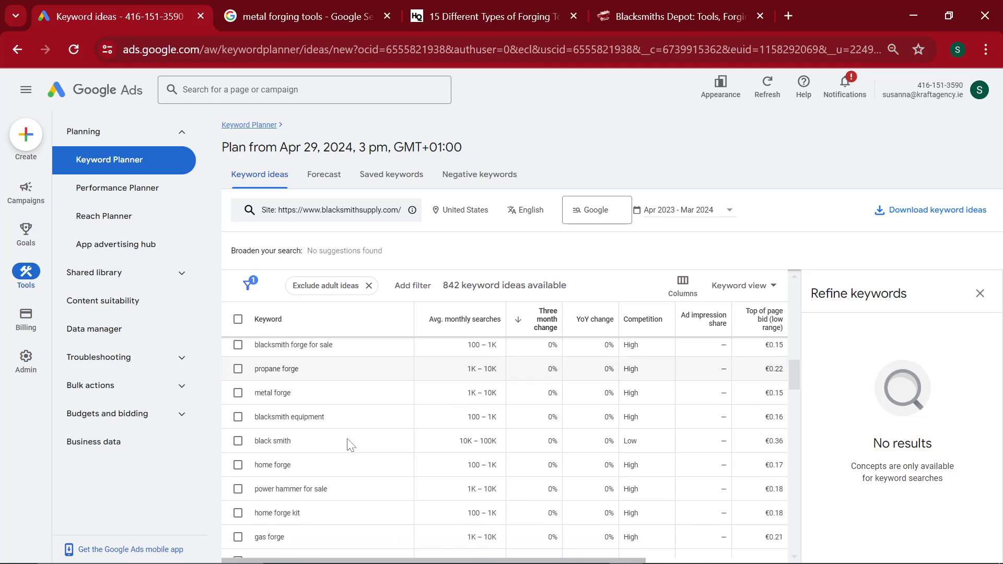
scroll(350, 445, down, 6)
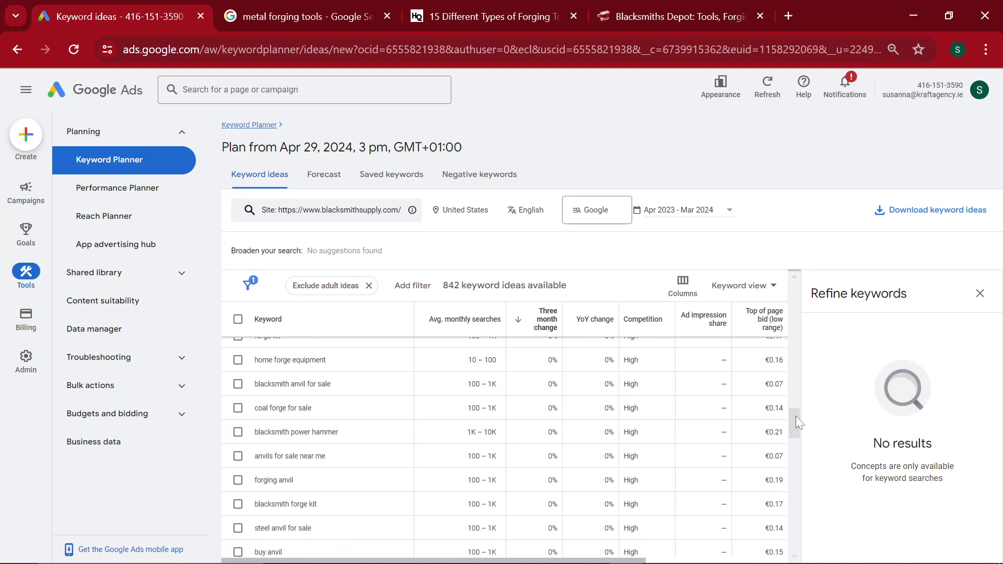
drag(795, 416, 796, 378)
scroll(405, 421, down, 10)
scroll(407, 422, down, 8)
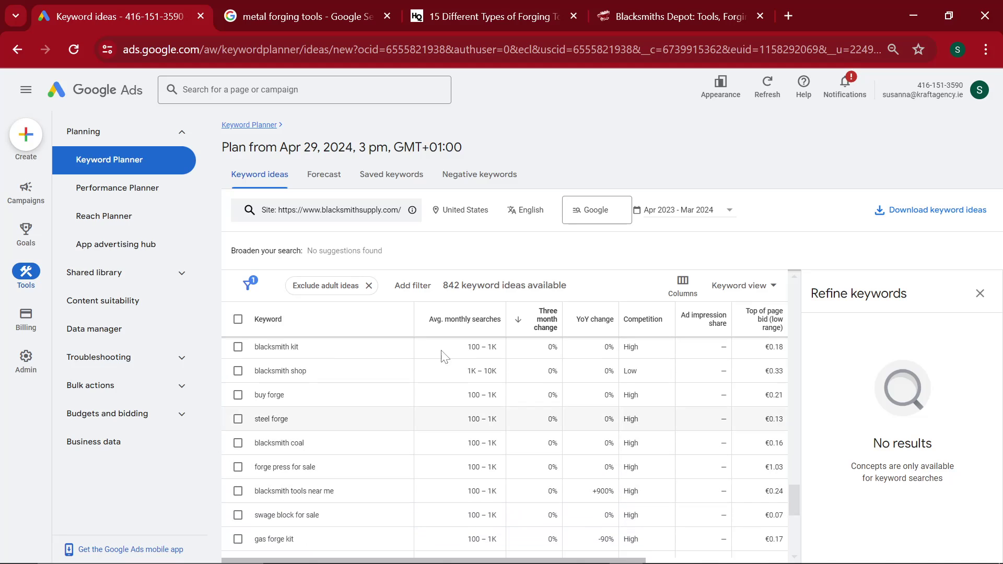
key(ctrl+Tab)
scroll(387, 399, up, 12)
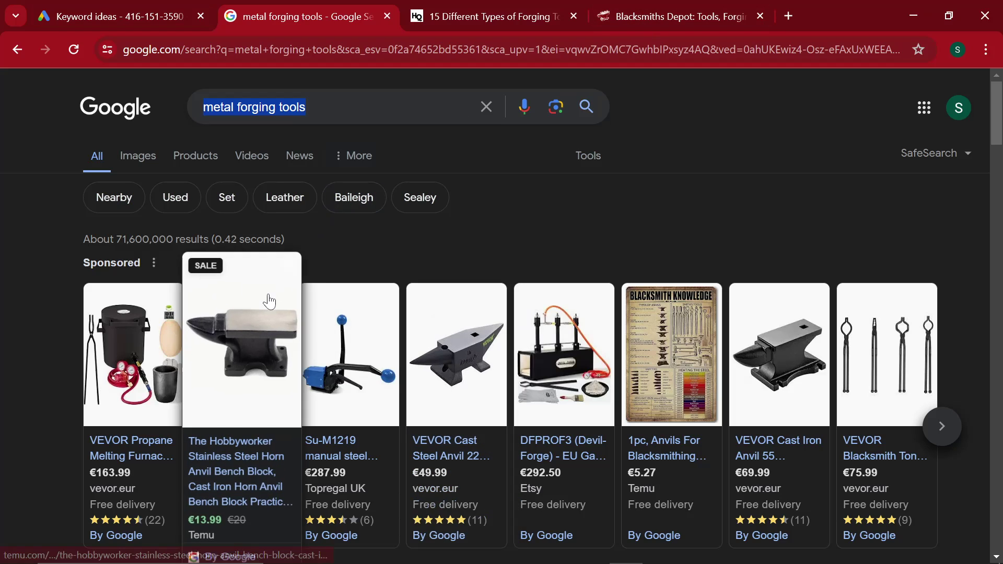
Compare the forging results with the keyword ideas, ending on +900% risers like metal twisting tool
scroll(418, 378, down, 1)
key(ctrl+shift+Tab)
scroll(359, 442, up, 10)
scroll(360, 441, up, 3)
key(ctrl+Tab)
scroll(237, 362, down, 10)
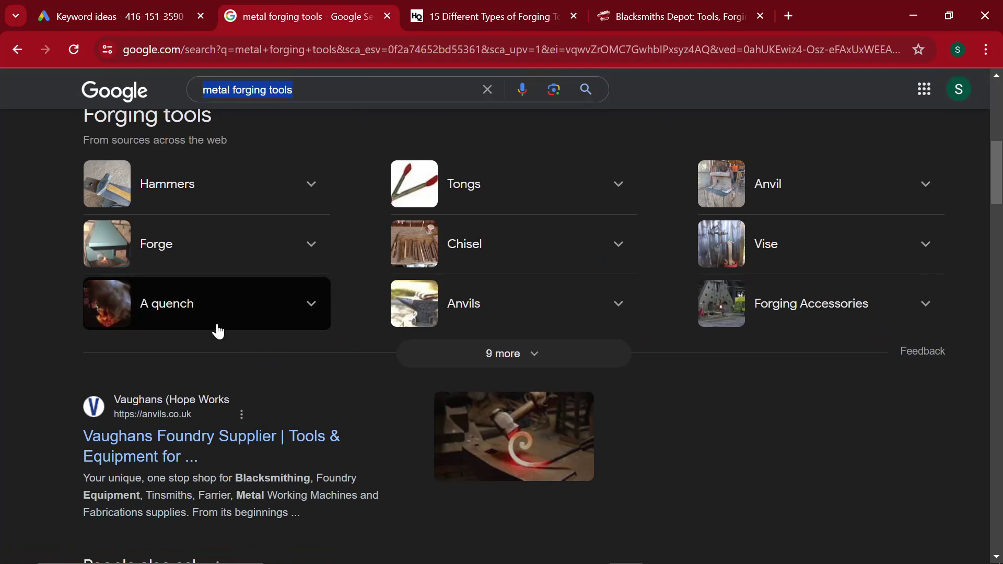
key(ctrl+shift+Tab)
scroll(334, 465, up, 10)
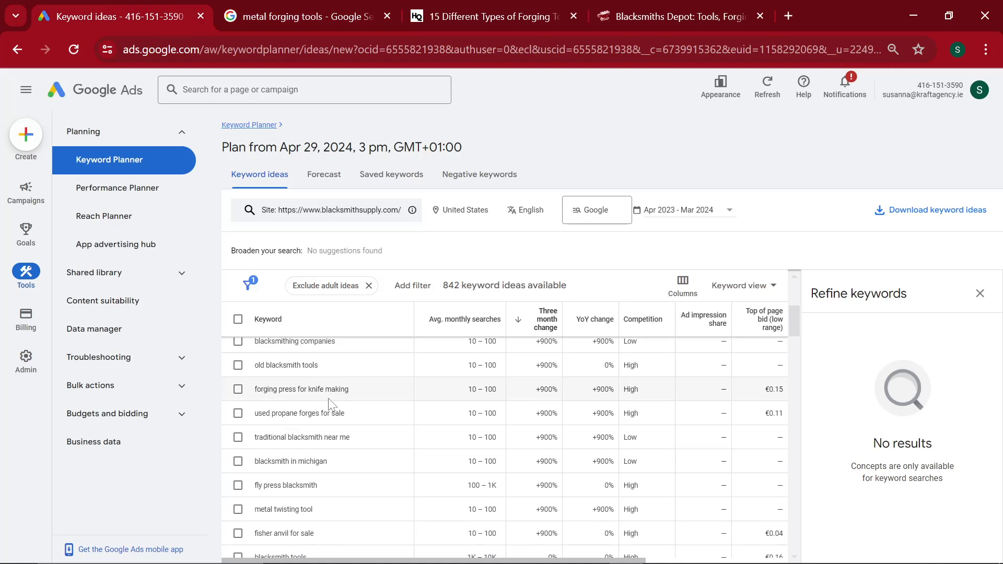
Highlight the keyword 'used propane forges for sale' in the ideas table, then clear the highlight
drag(380, 530, 347, 438)
triple_click(304, 404)
click(323, 416)
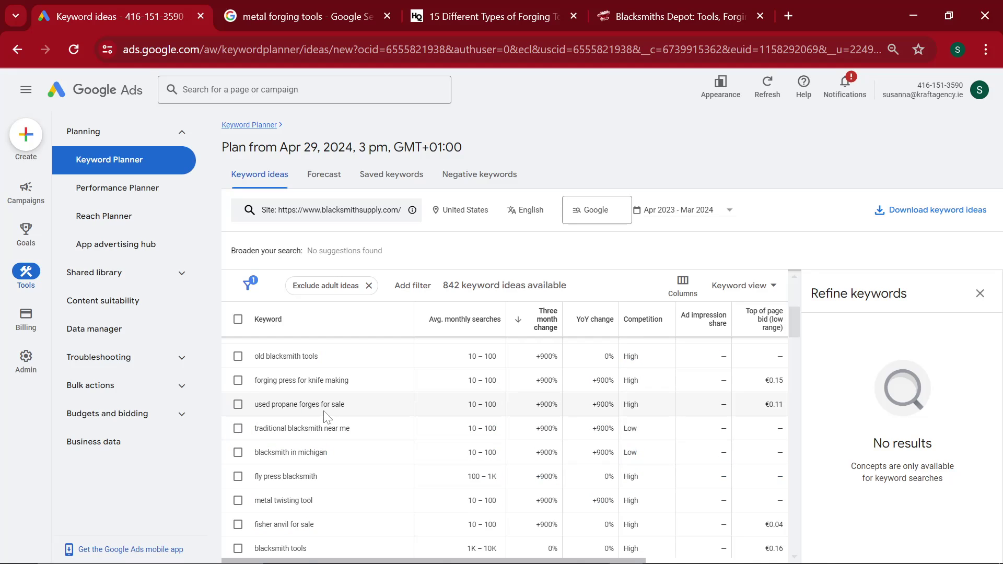
Advance the keyword ideas to results 101–200 of 842, showing terms like best forge
scroll(345, 449, down, 10)
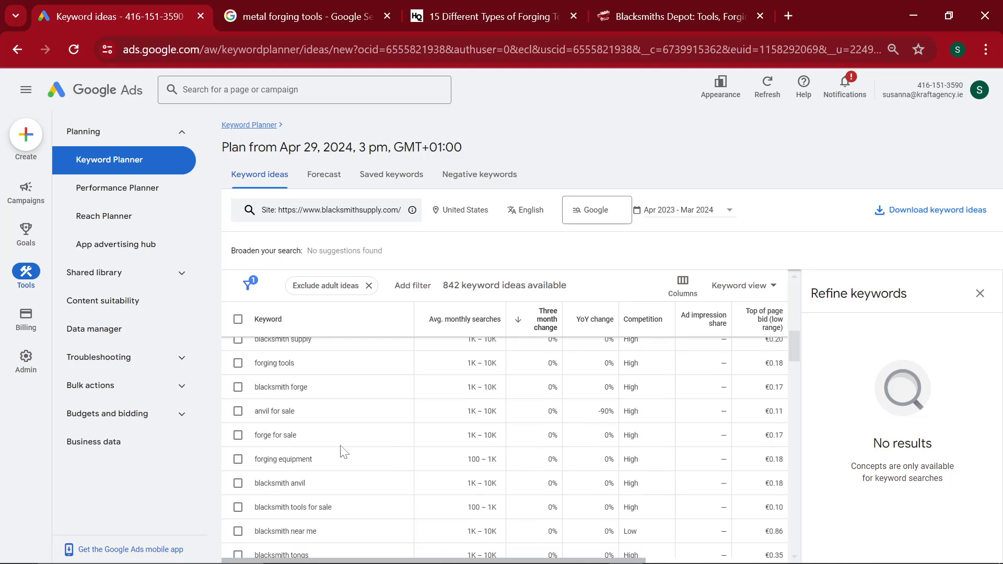
scroll(349, 452, down, 15)
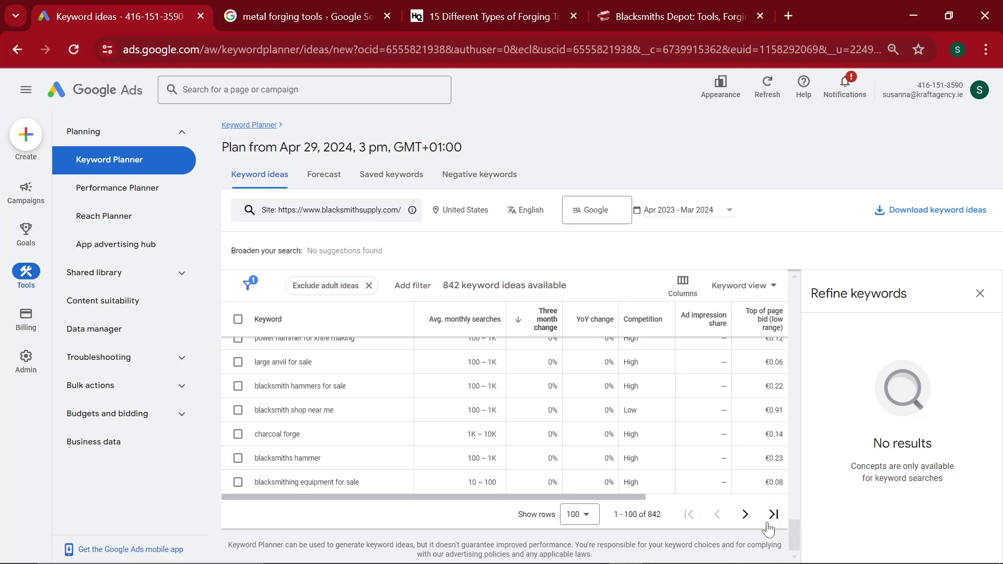
click(744, 513)
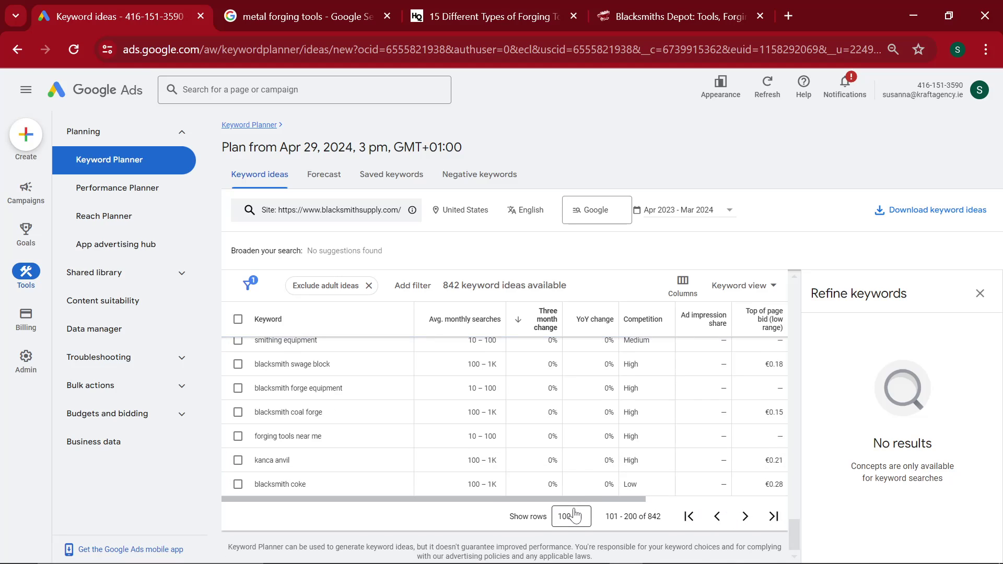
scroll(575, 514, up, 20)
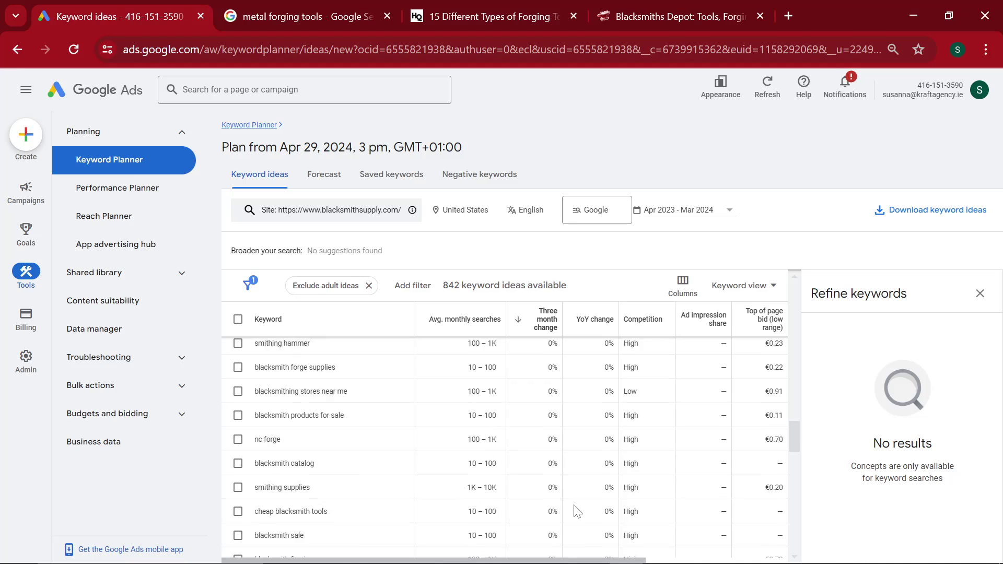
scroll(577, 510, up, 5)
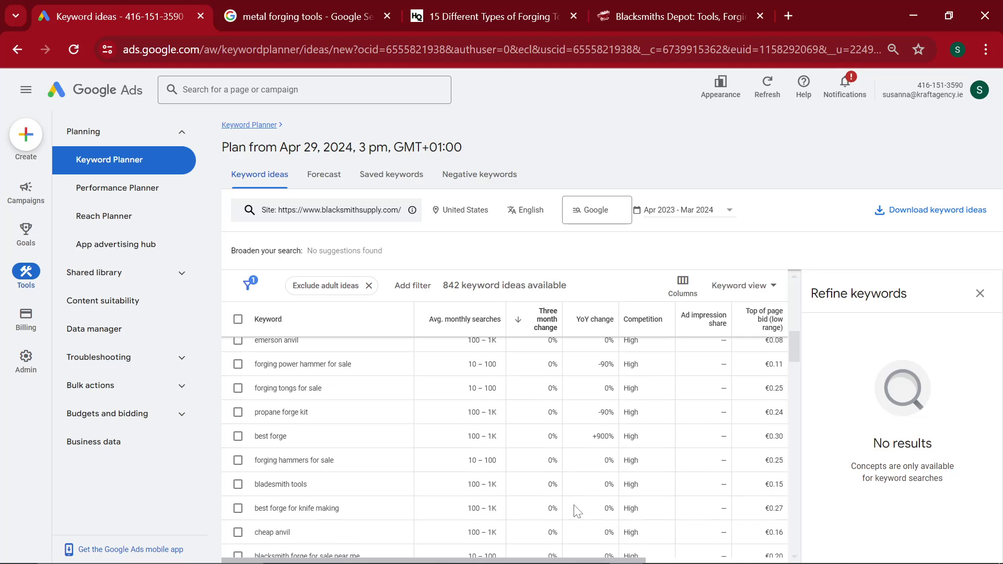